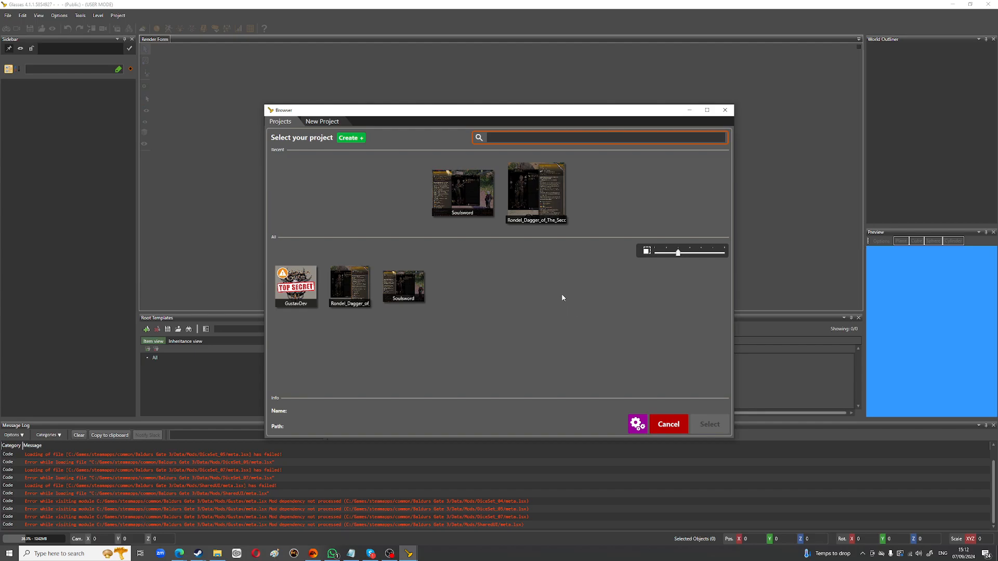
Step: Open the existing Soulsword project from the list of all projects
left_click(417, 289)
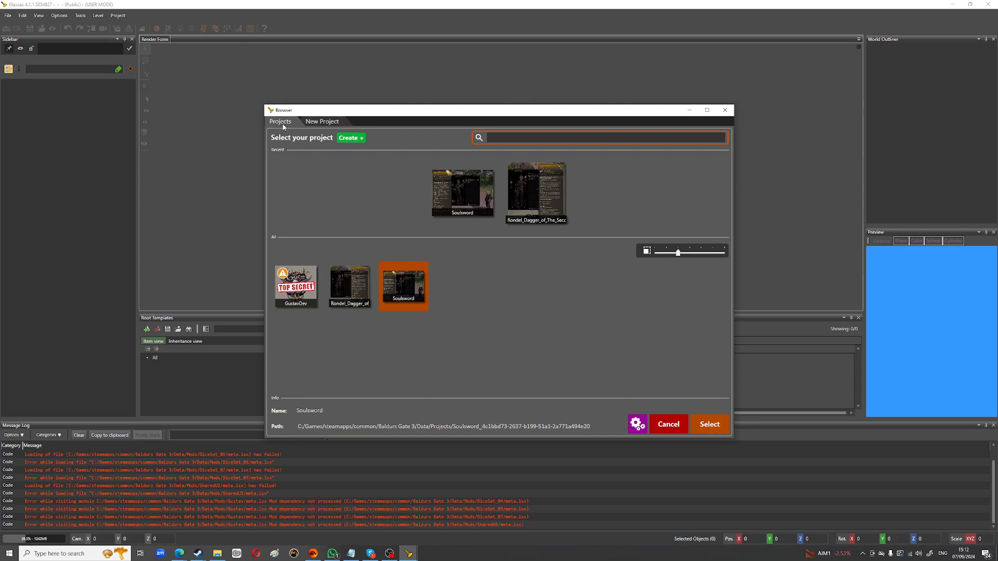
left_click(330, 122)
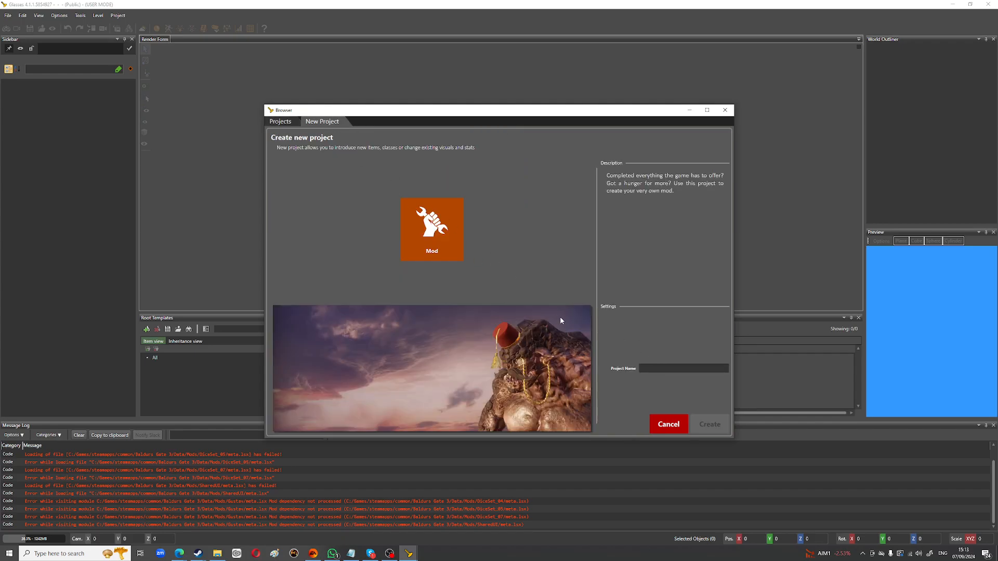
left_click(281, 123)
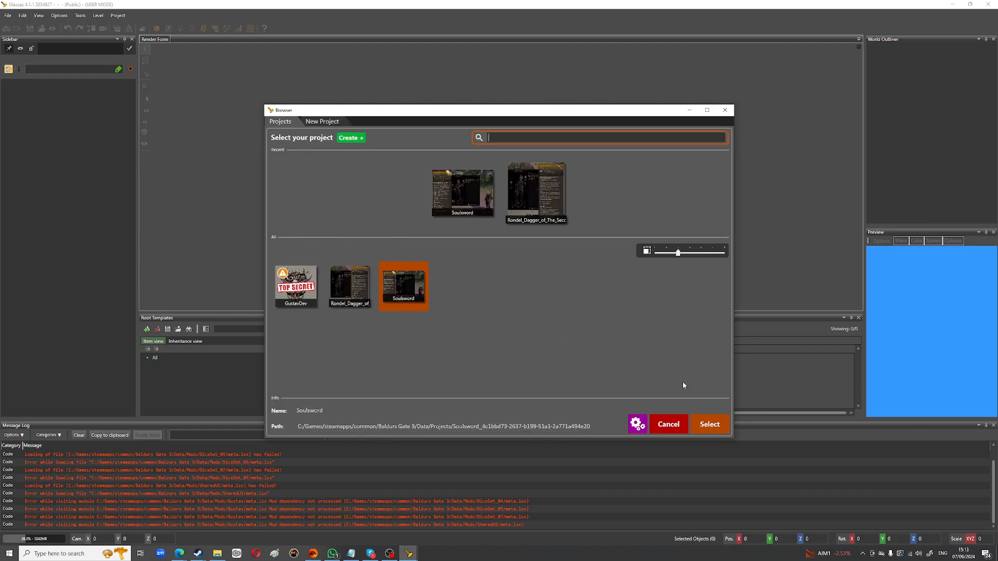
left_click(710, 425)
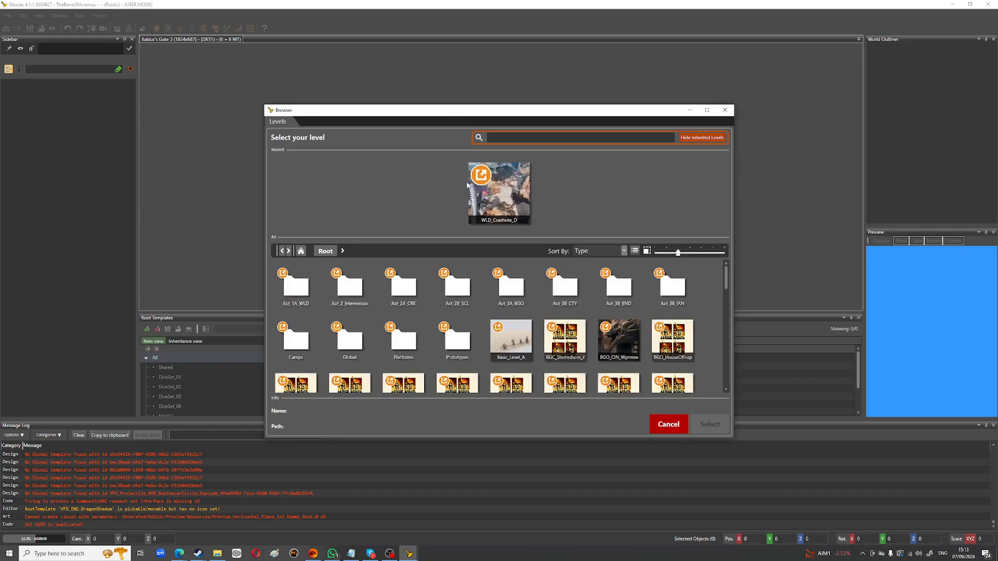
Step: Load the recent level WLD_Crashsite_D and show the crash-site island in the viewport
left_click(475, 187)
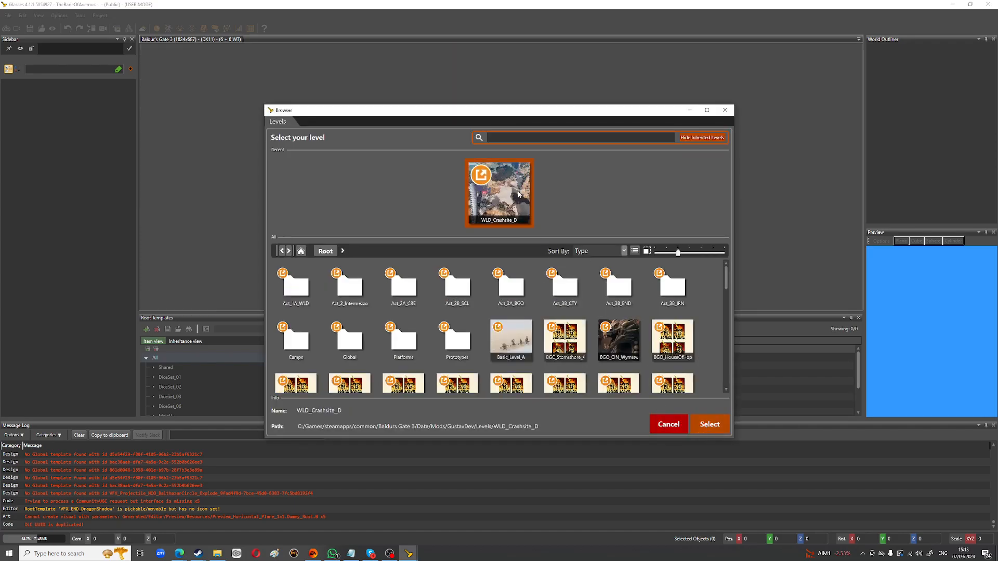
left_click(711, 425)
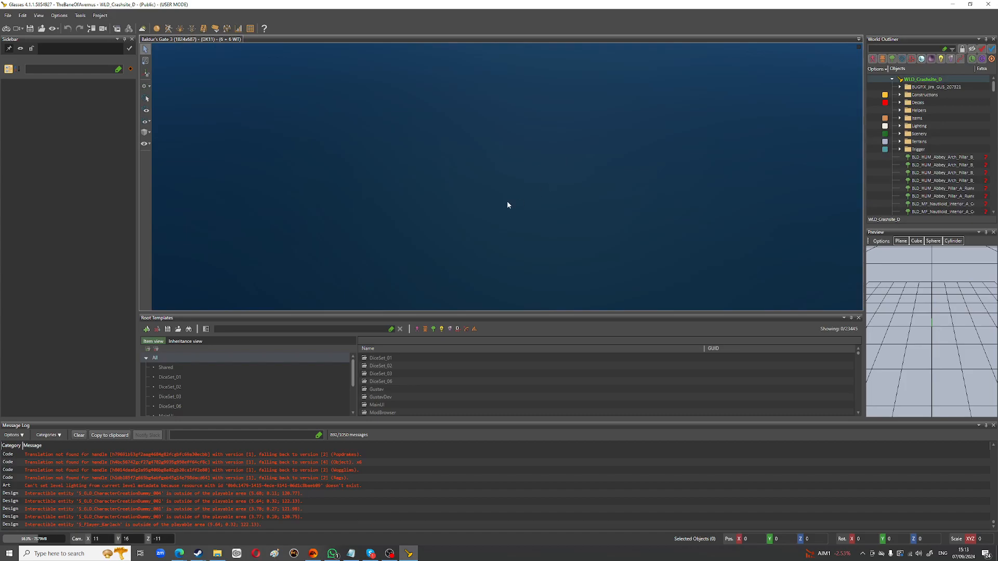
mouse_move(513, 185)
left_mouse_down()
mouse_move(572, 104)
mouse_move(526, 172)
left_mouse_up()
mouse_move(389, 212)
right_mouse_down()
mouse_move(396, 188)
mouse_move(431, 173)
mouse_move(405, 212)
right_mouse_up()
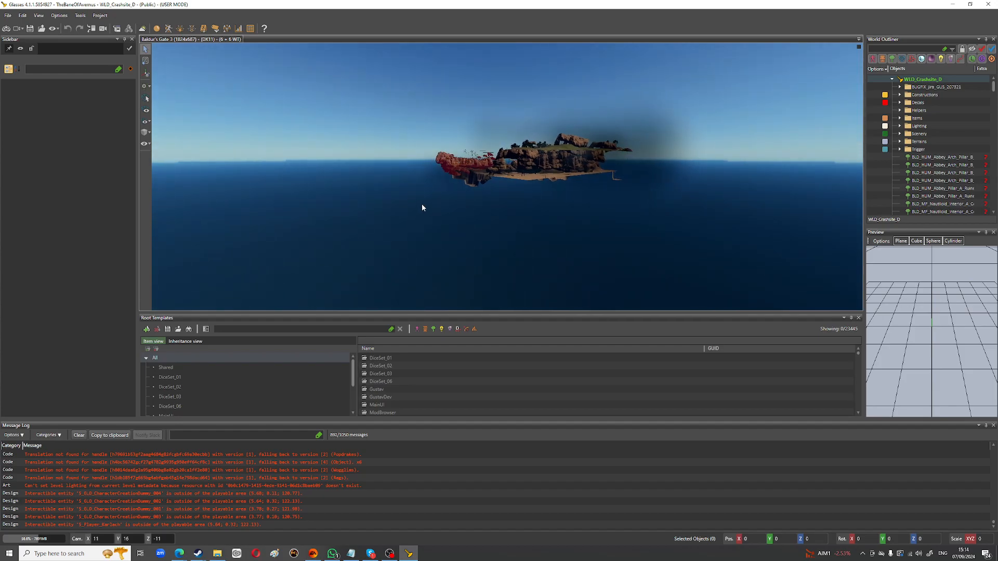
scroll(422, 203, "up", 10)
scroll(488, 174, "up", 10)
right_click_drag(509, 190, 519, 208)
key("w")
key("s")
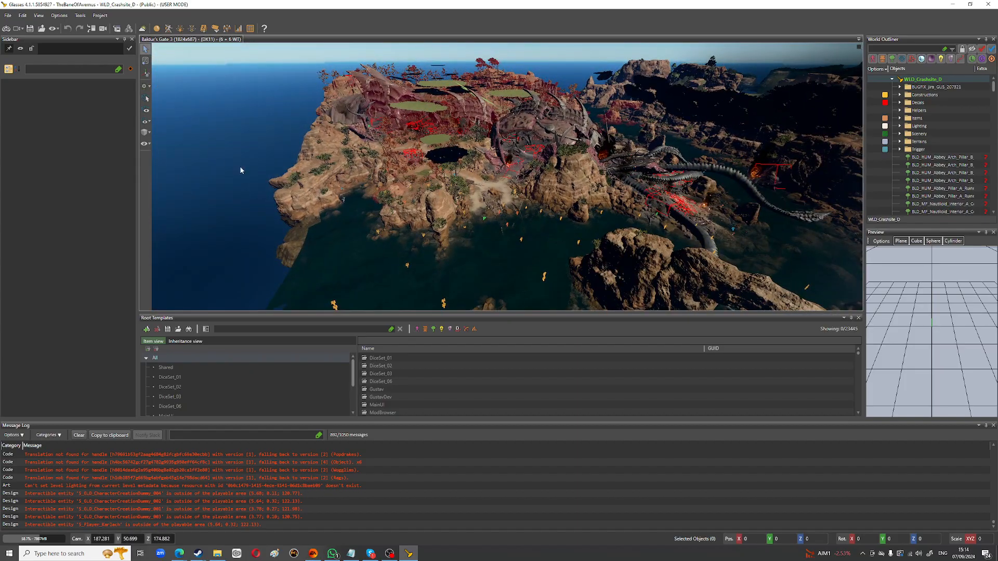
Step: Enter game mode and bring the player character onto the sandy shore beside the broken wooden walkway
left_click(6, 29)
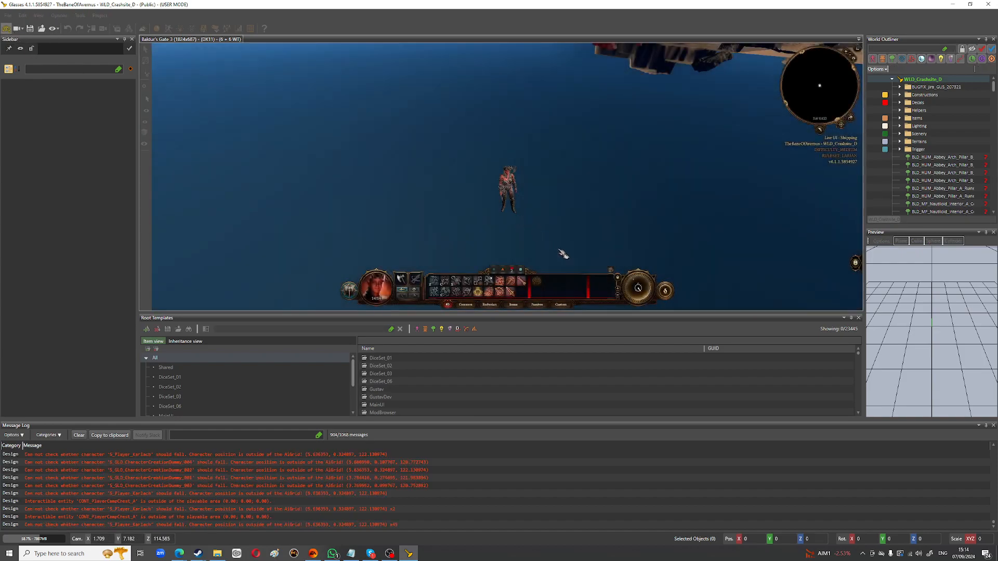
middle_click_drag(530, 203, 558, 79)
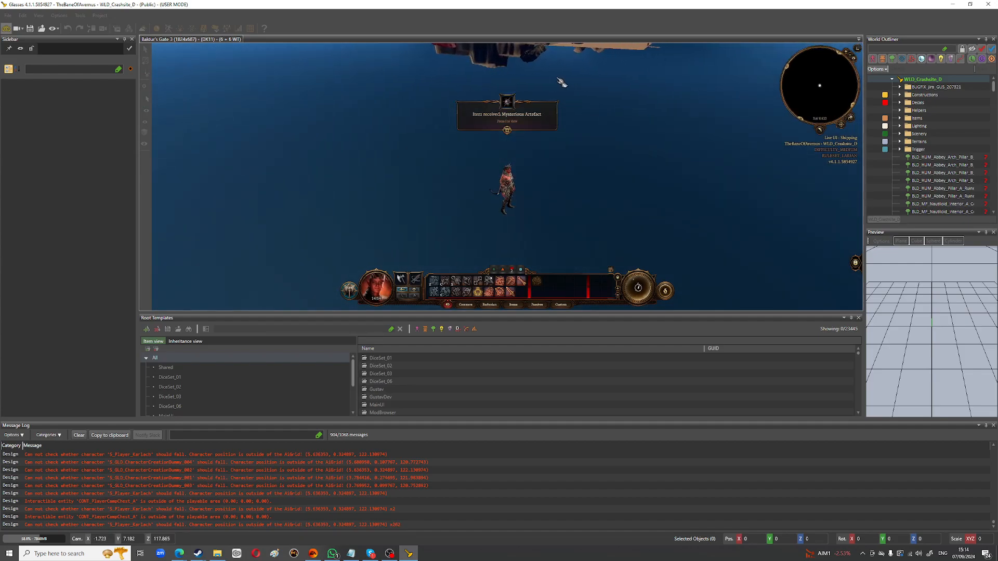
key("w")
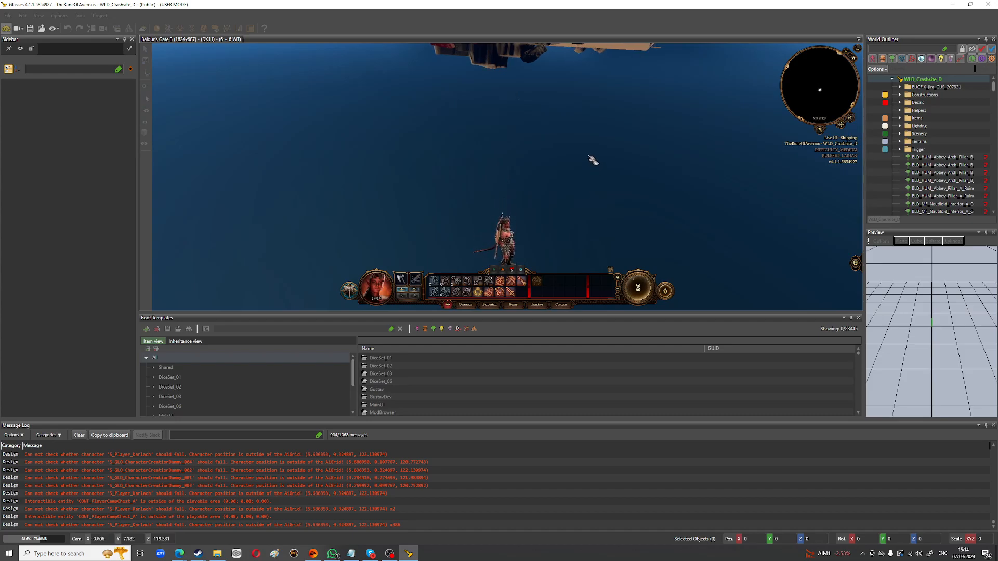
middle_click_drag(588, 161, 585, 110)
key("w")
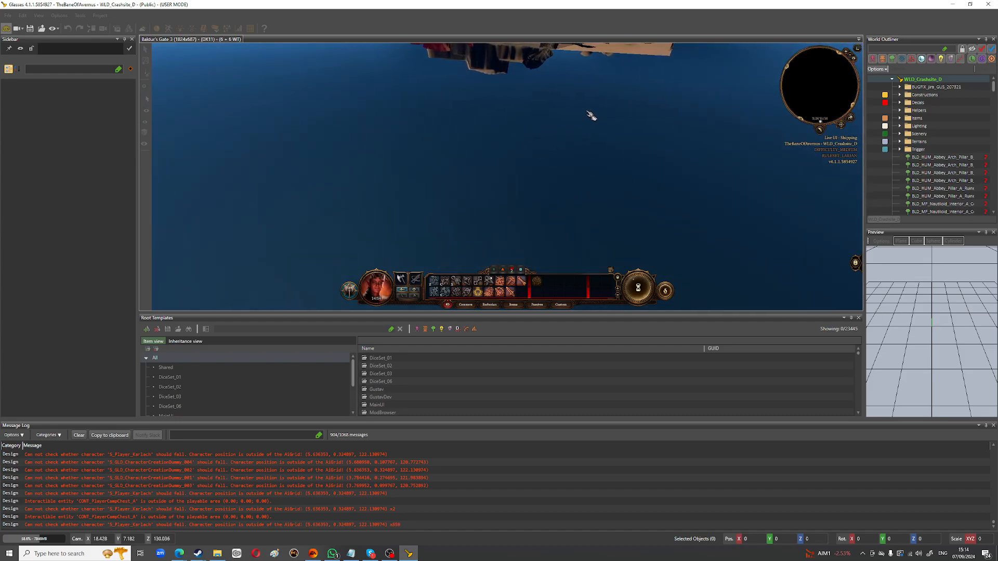
key("w")
key("w")
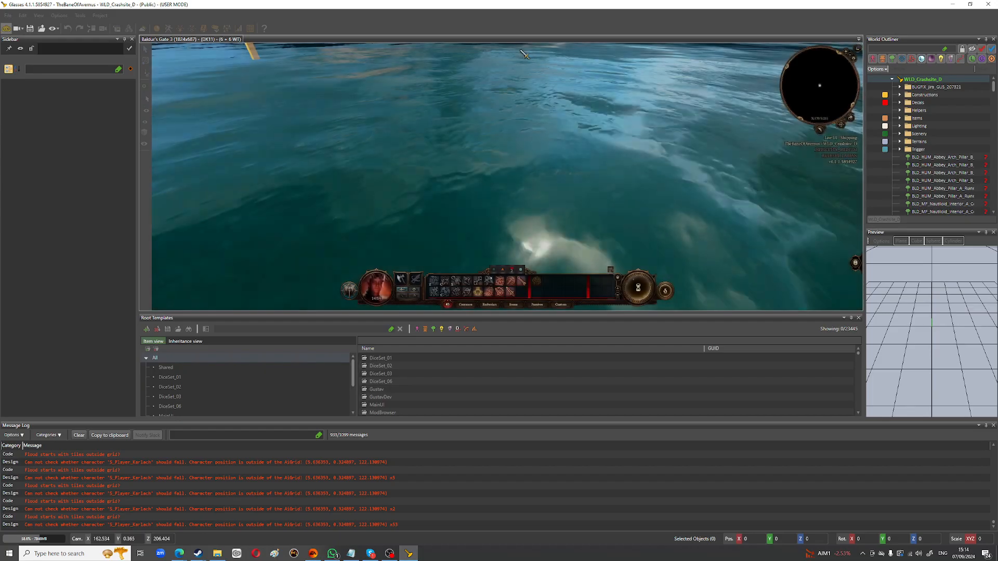
key("w")
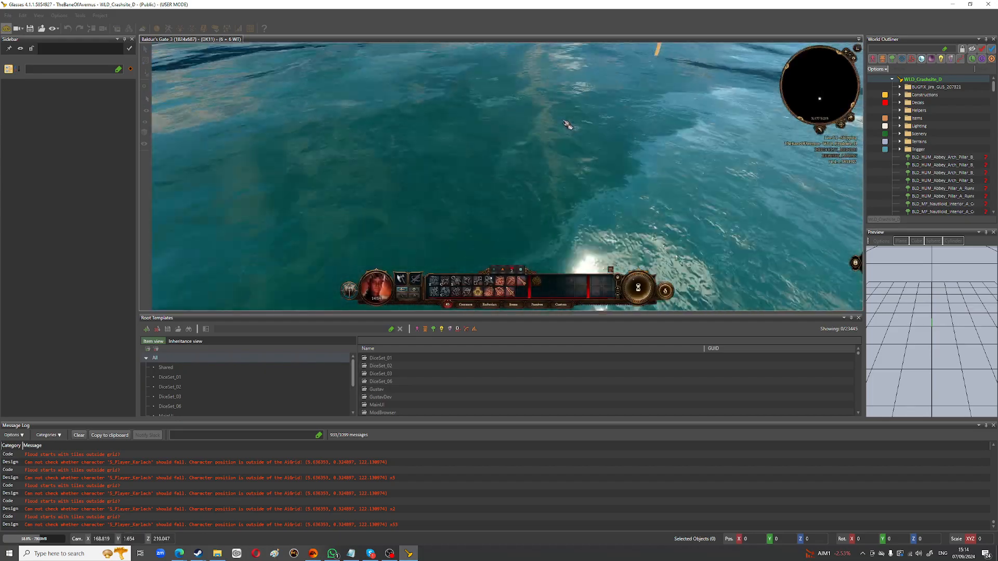
key("w")
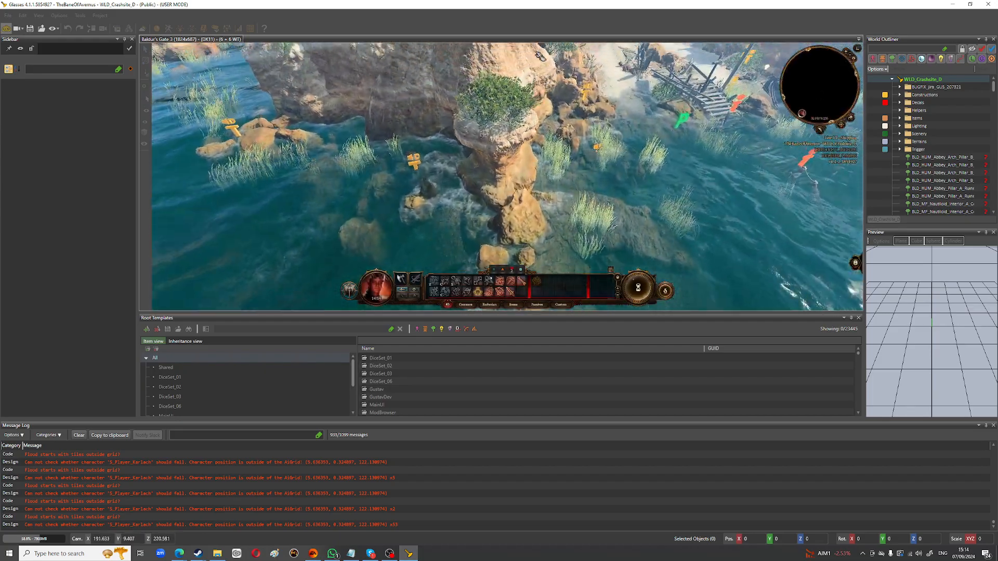
key("d")
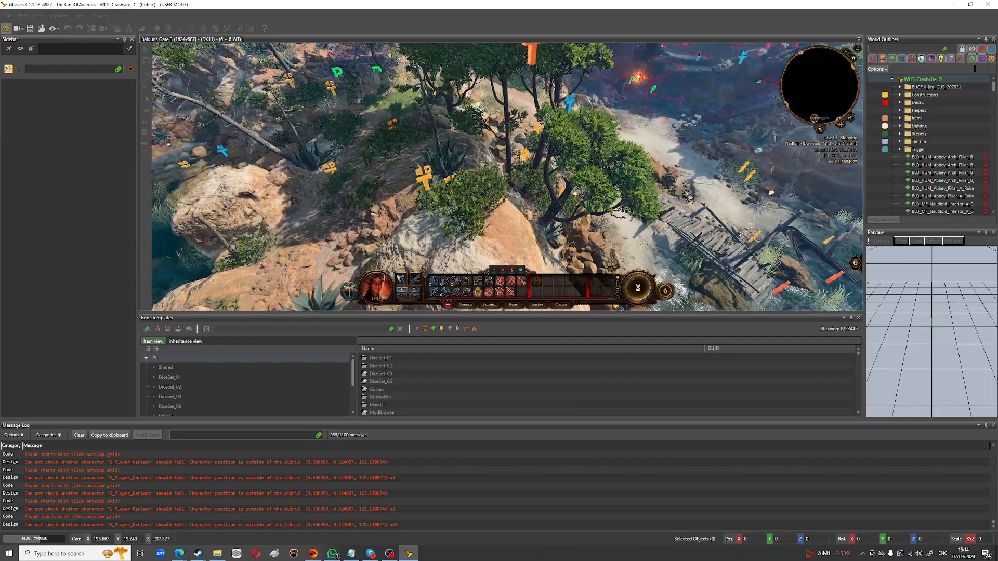
key("d")
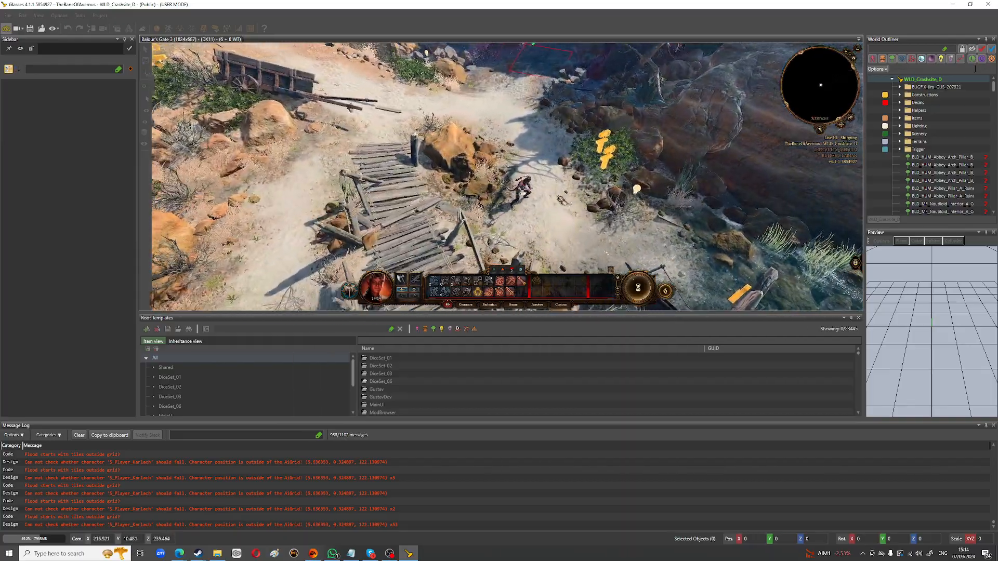
scroll(547, 196, "up", 5)
scroll(547, 195, "up", 3)
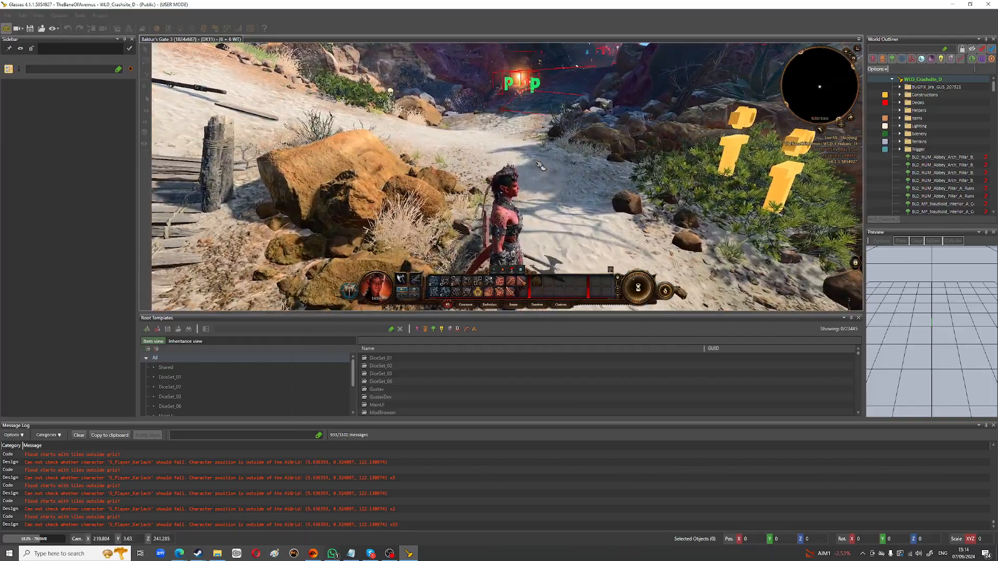
Step: Walk the player character back and forth across the sandy path in game mode
left_click(459, 154)
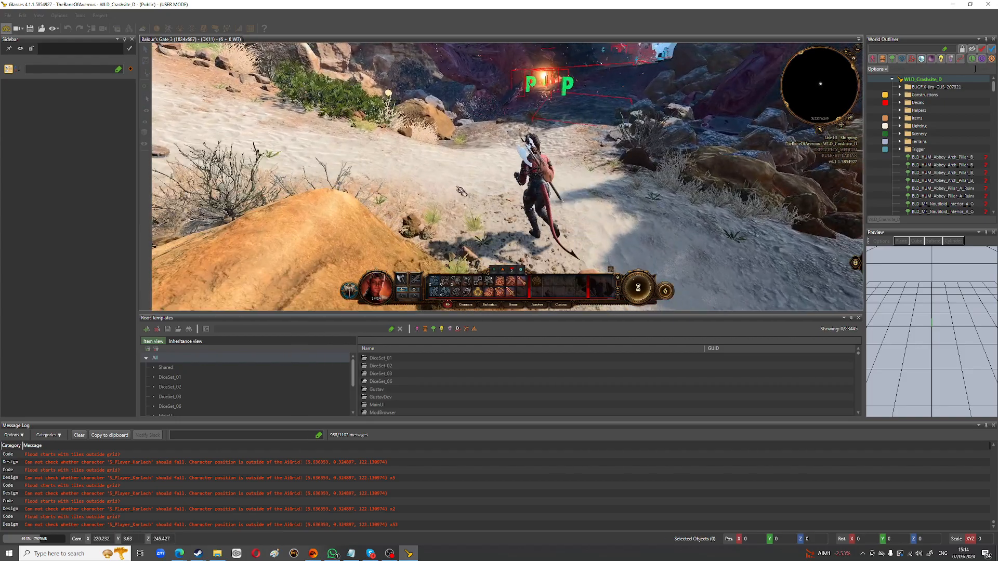
left_click(566, 210)
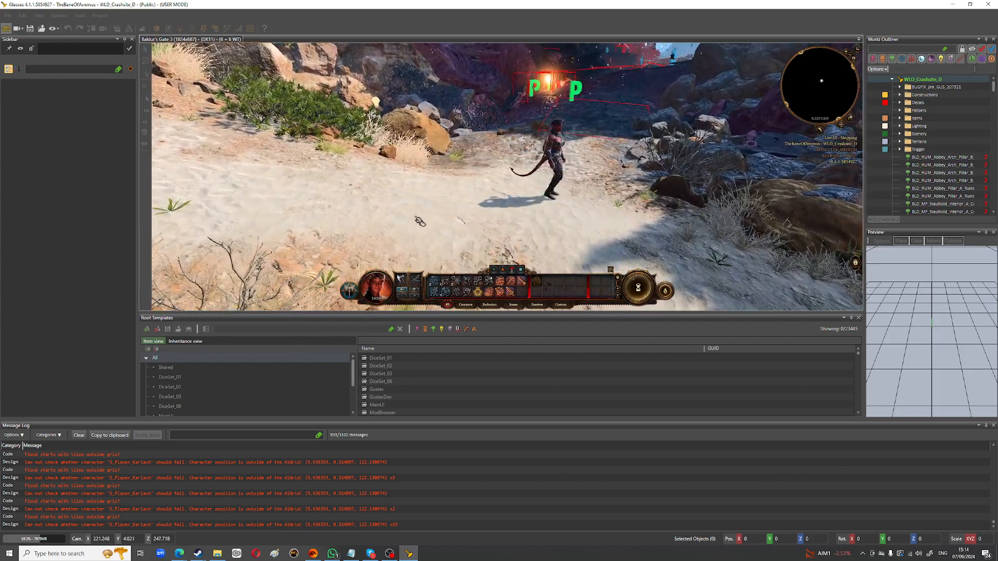
left_click(561, 195)
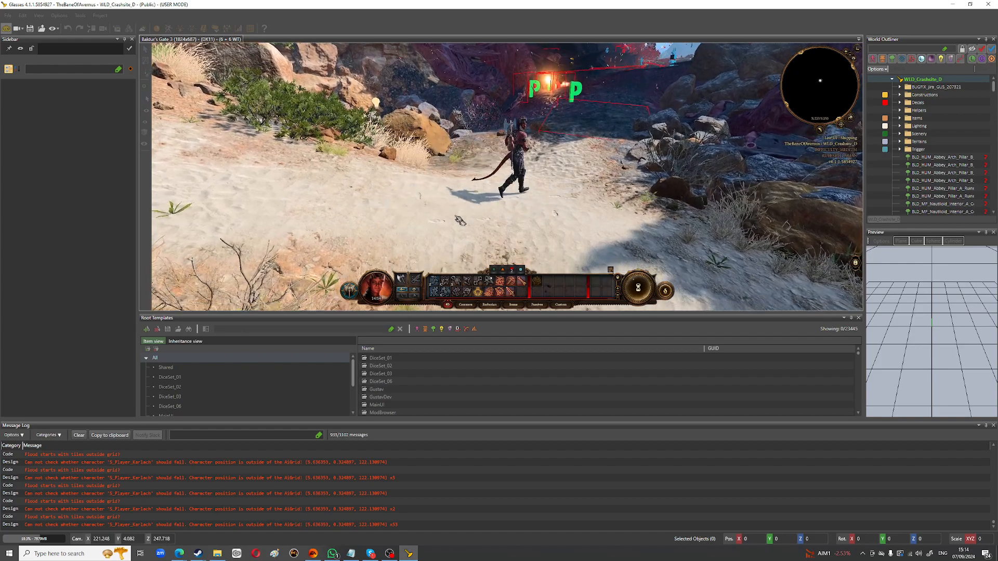
left_click(479, 202)
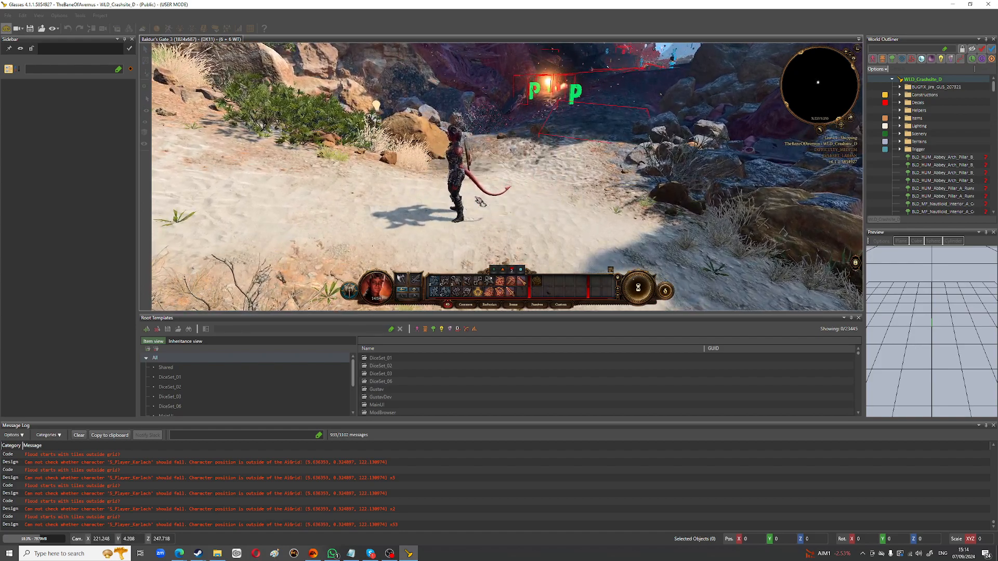
Step: Try the spawnitem command in the in-game console with the item filter bb01, and leave the console without running it
key("F11")
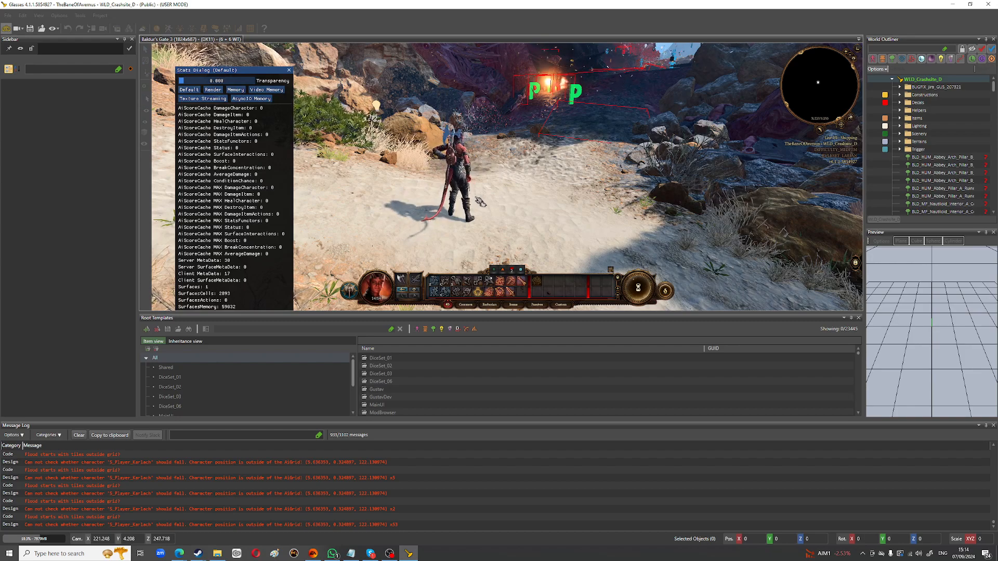
left_click(289, 70)
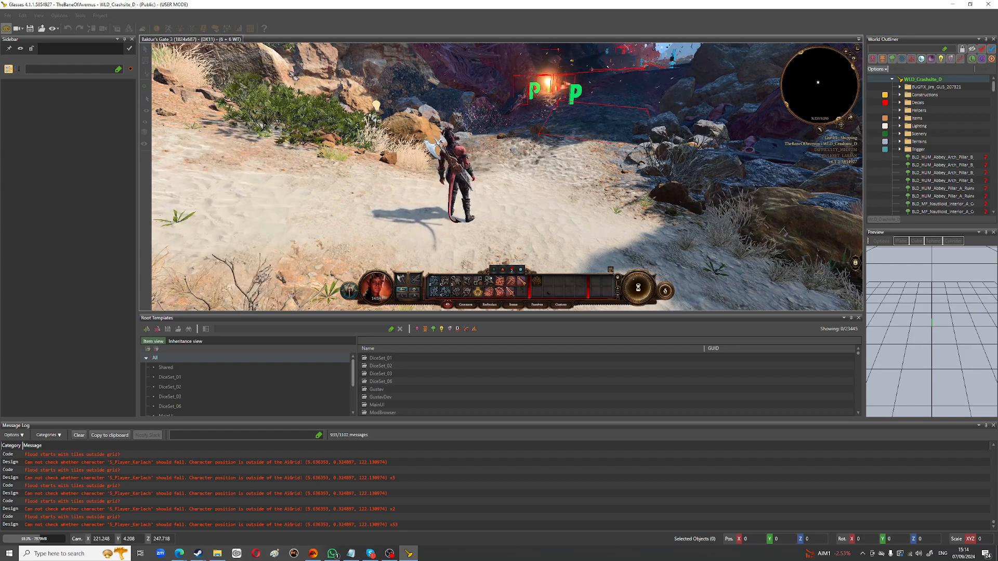
key("grave")
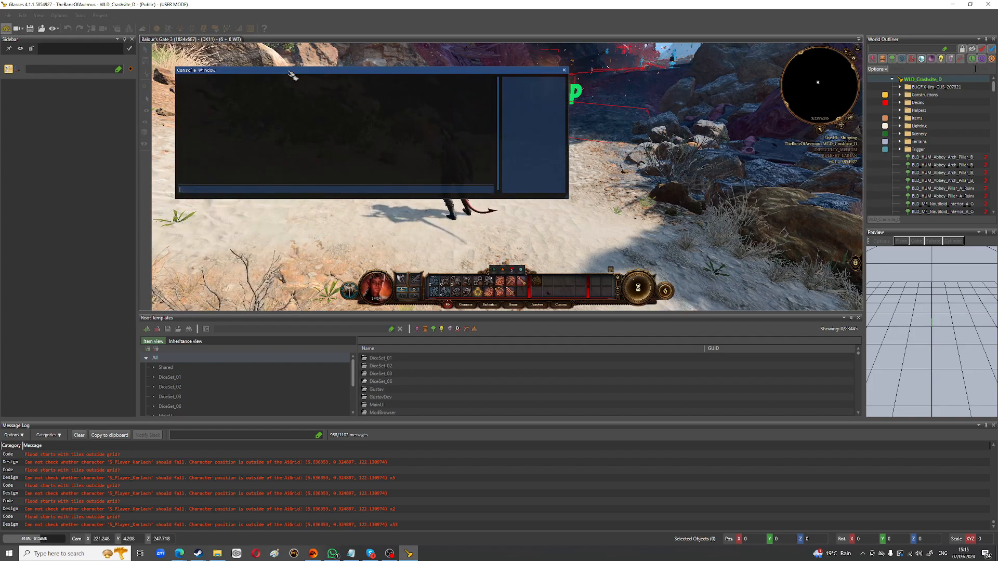
type("sp")
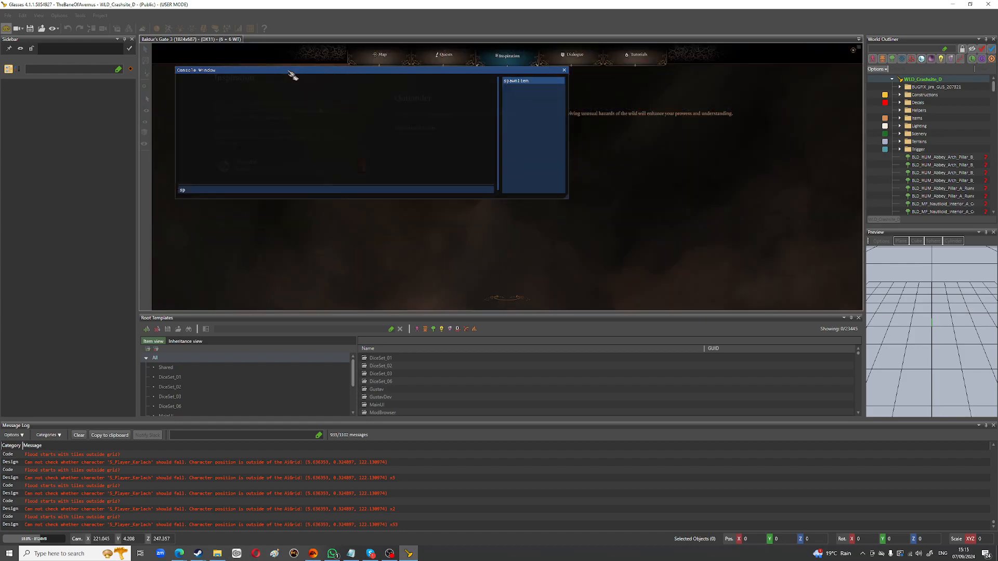
left_click(534, 85)
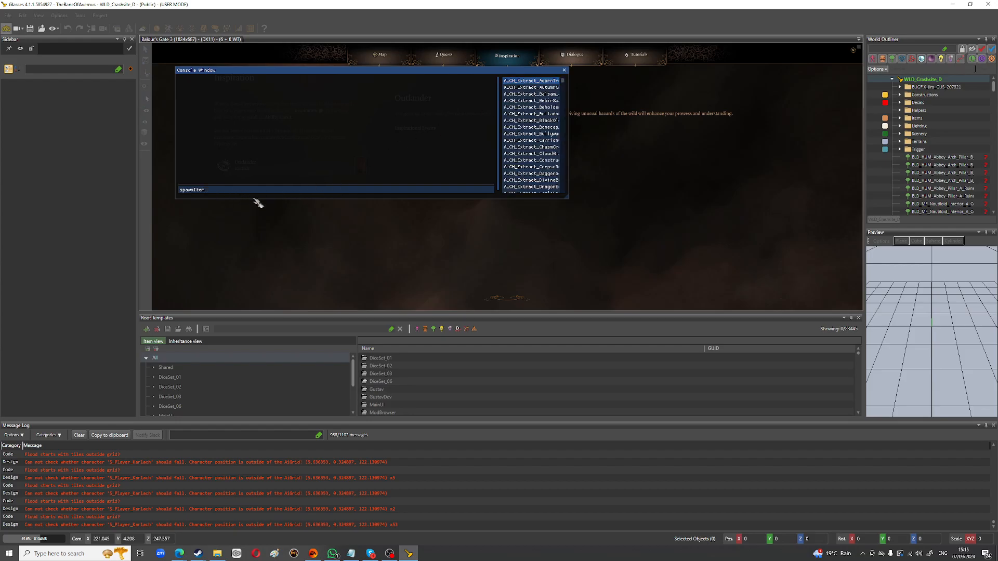
type("bb")
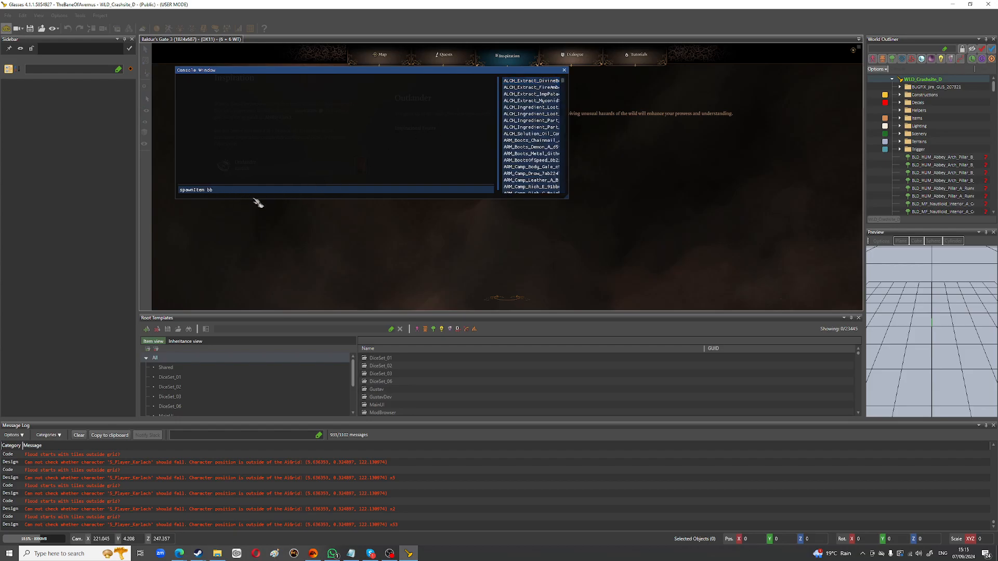
type("0")
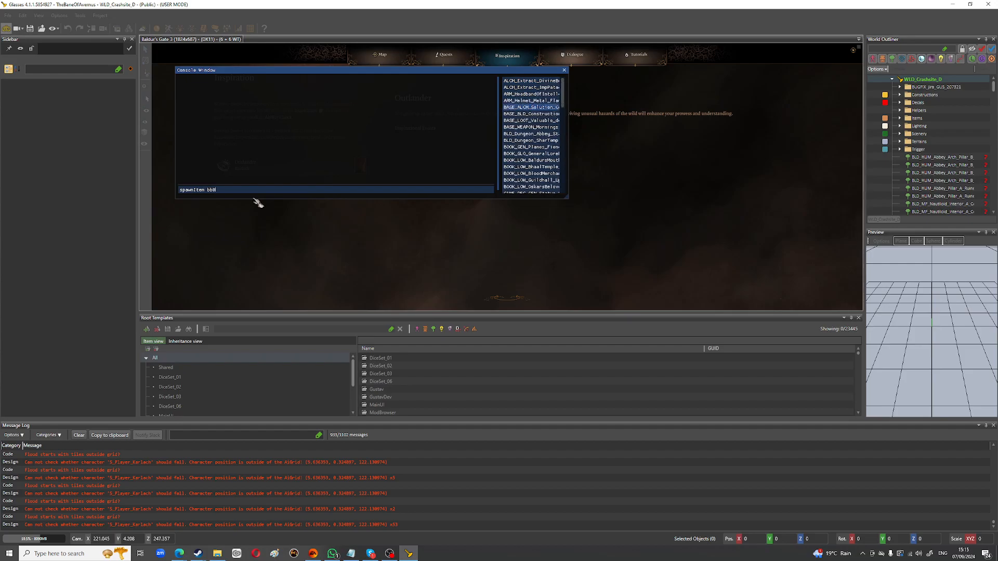
type("1")
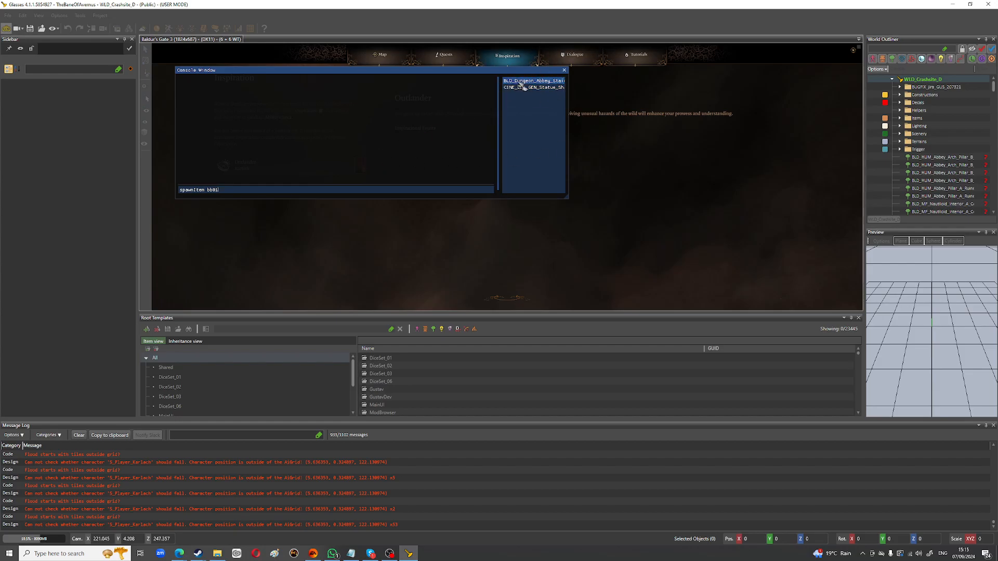
key("BackSpace")
key("BackSpace")
key("BackSpace")
key("BackSpace")
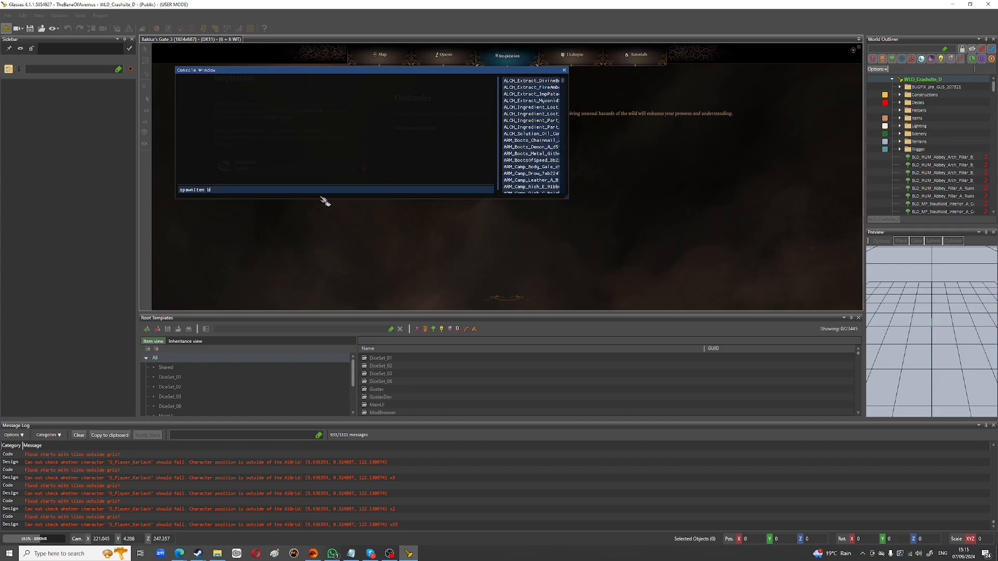
left_click(564, 71)
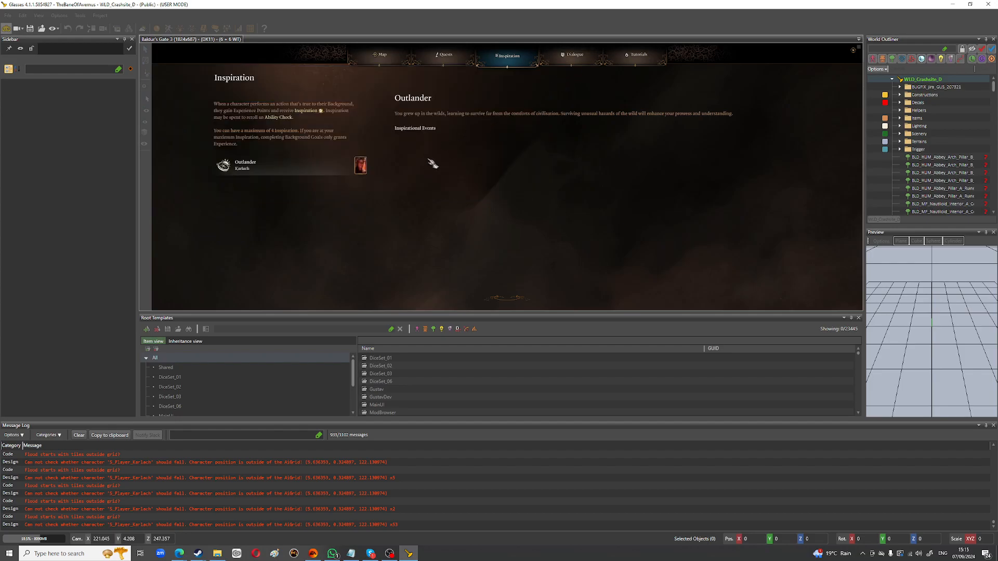
Step: Close the in-game journal, leave game mode and open the Resource Manager
key("Escape")
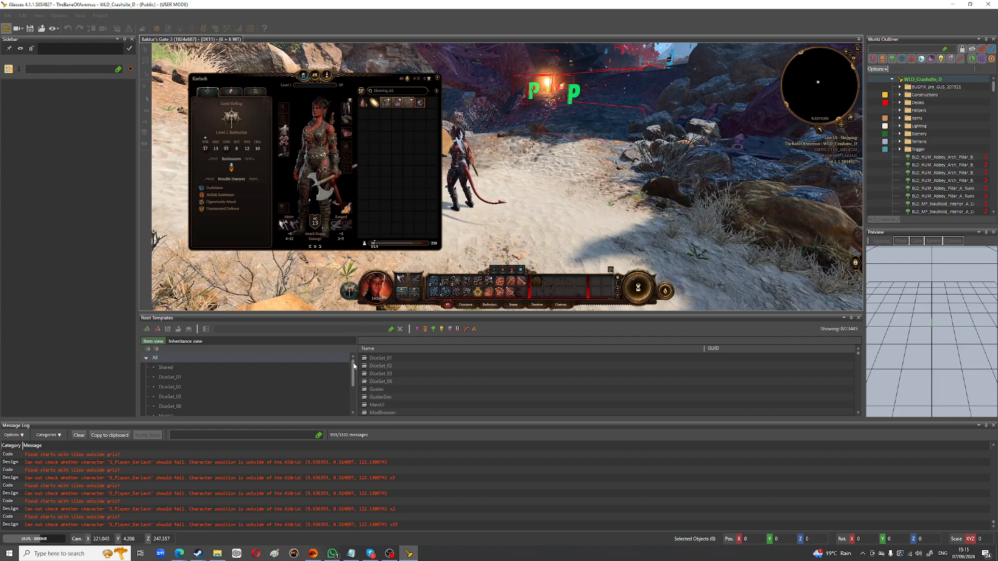
left_click(7, 28)
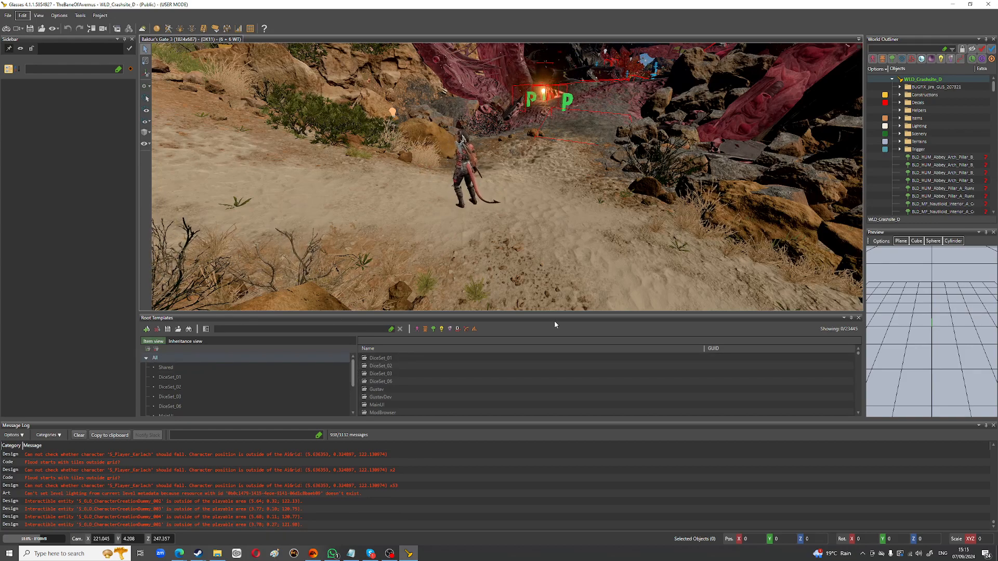
left_click(118, 29)
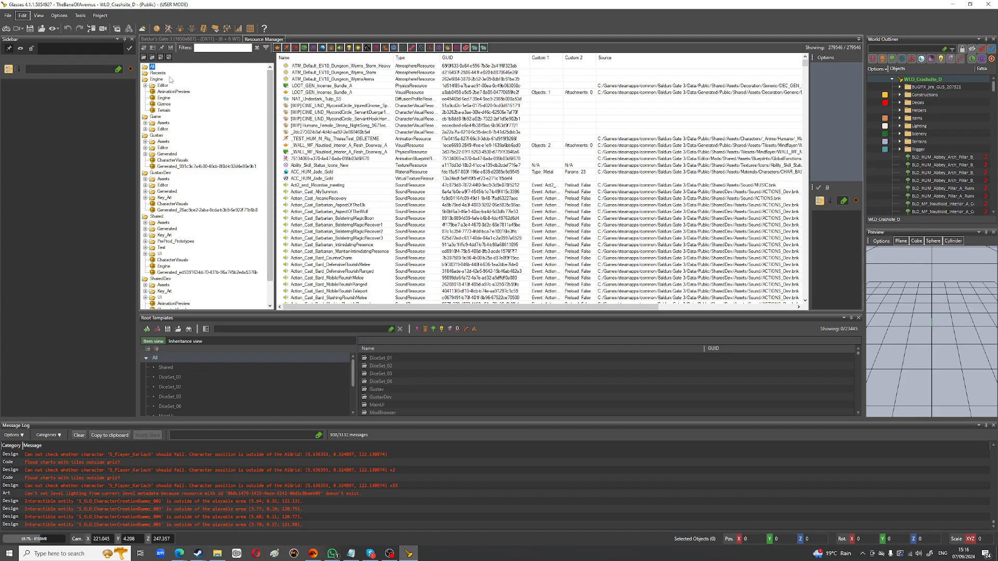
Step: Preview the Myconid Circle servant Hook Horror character visual in the Resource Manager and inspect the model from different angles
scroll(171, 226, "down", 1)
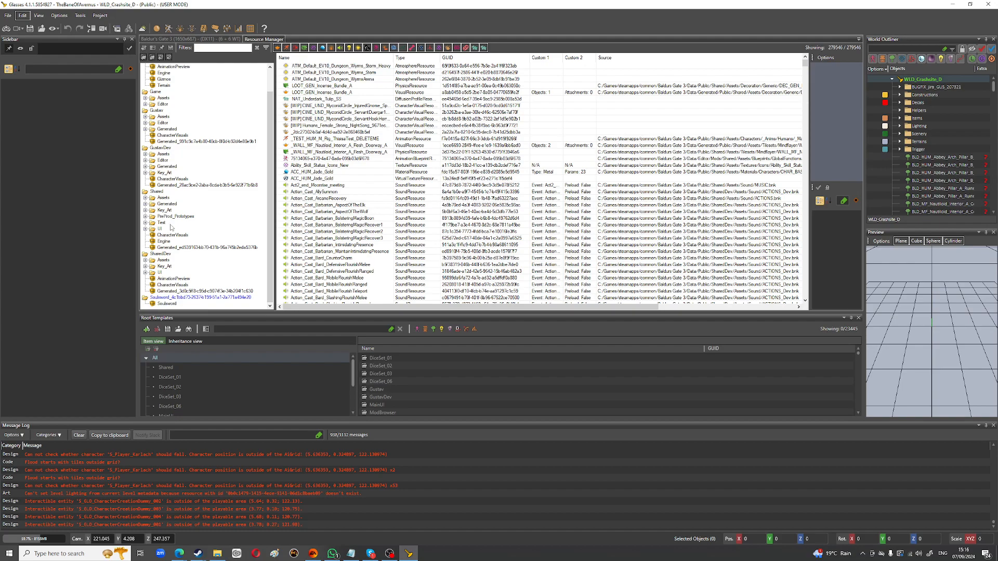
scroll(193, 209, "up", 2)
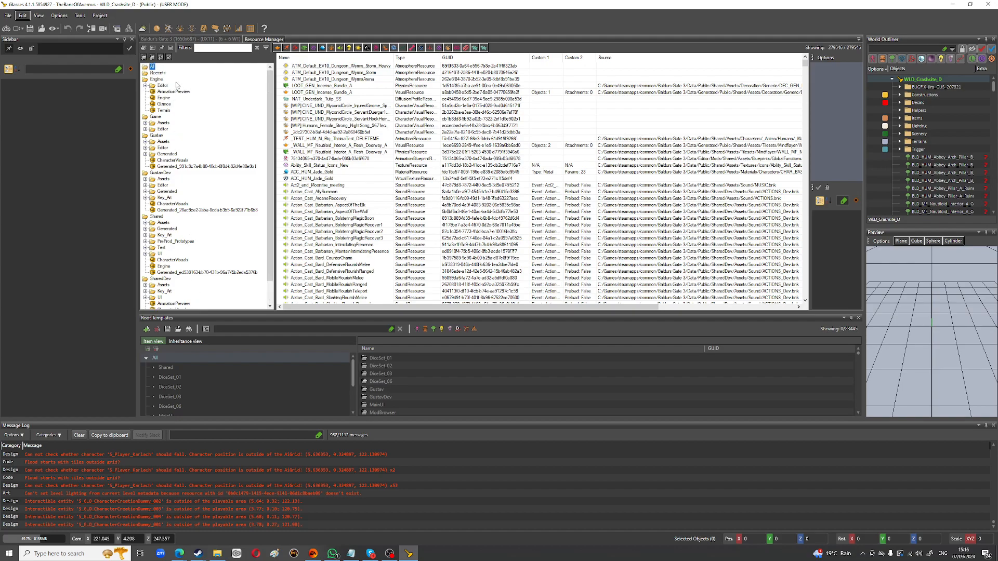
scroll(178, 177, "down", 2)
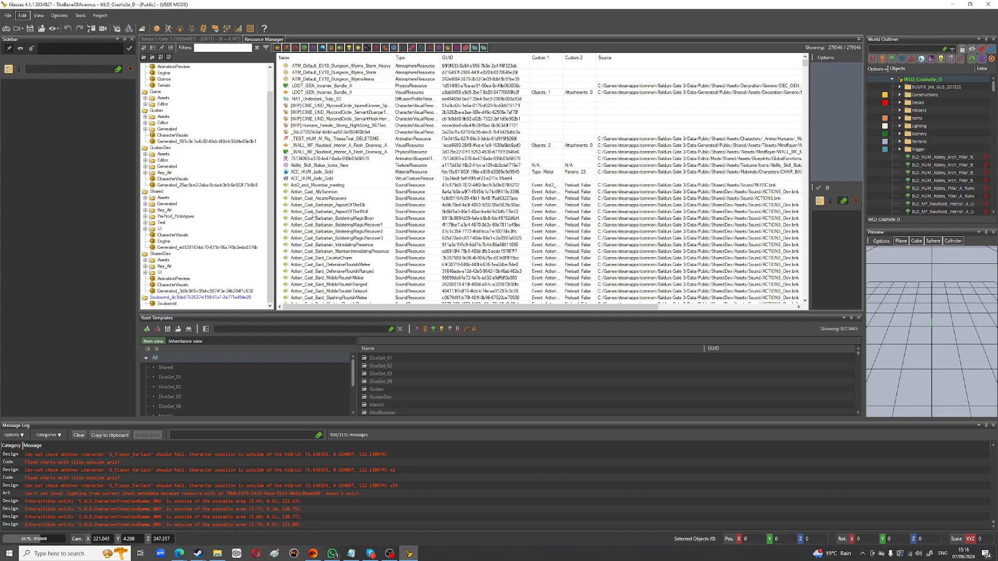
left_click(291, 118)
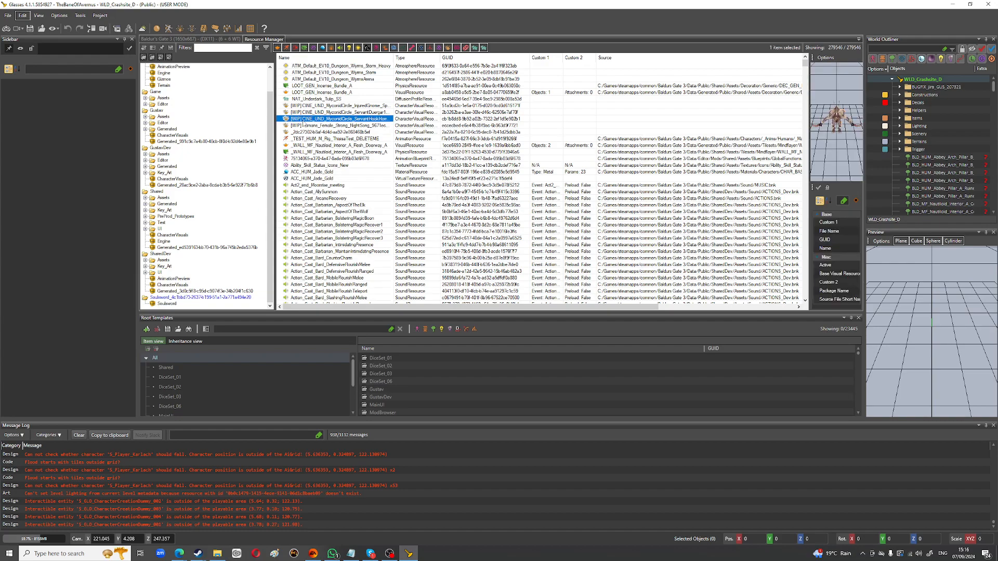
right_click_drag(835, 143, 835, 123)
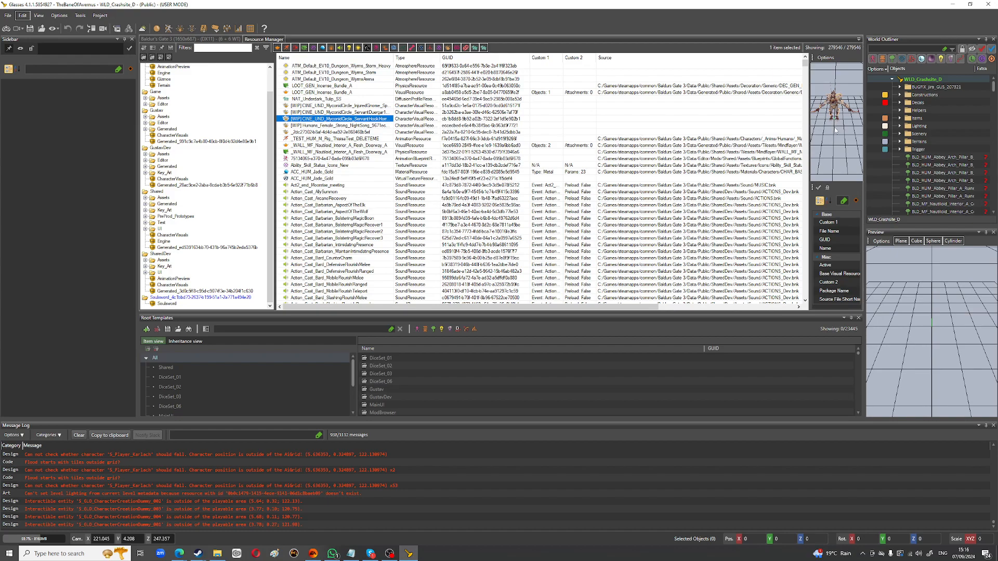
right_click_drag(835, 131, 843, 36)
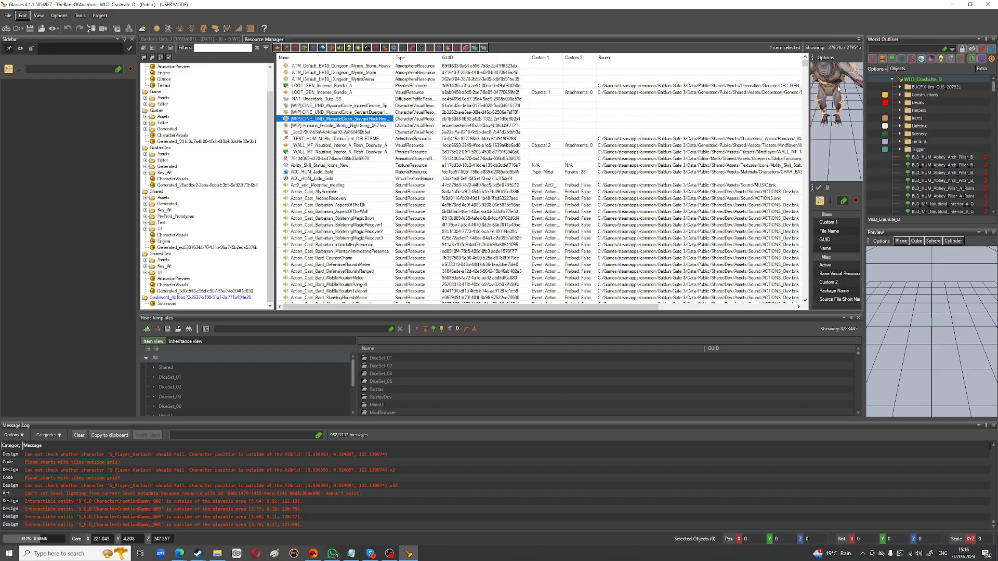
right_click_drag(837, 89, 673, 87)
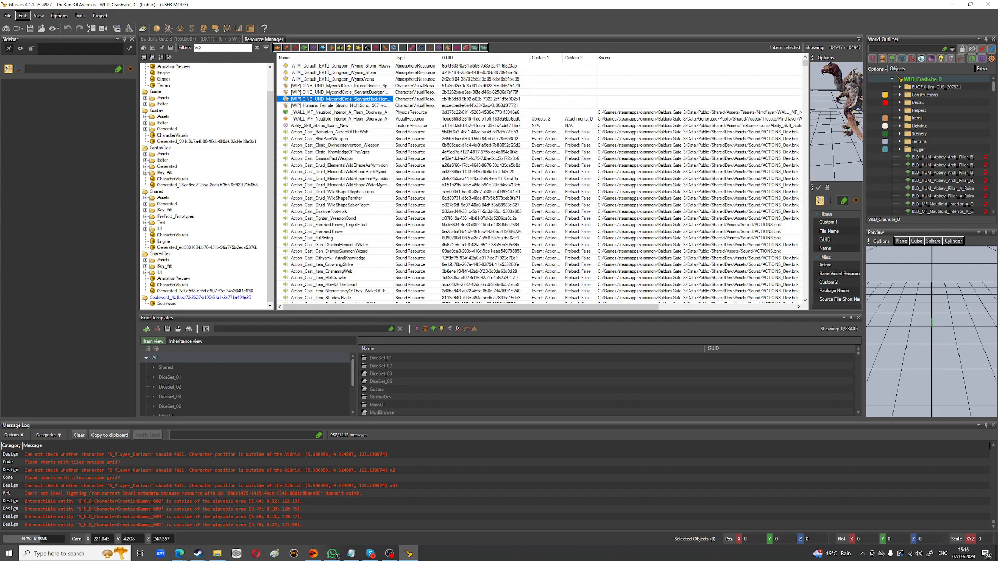
Step: Filter the resources by wpn and preview the CINE_WPN_HUM_Dagger_Orin_A_Netherstone_A and DLC_DO_WPN_Sebilles_Needle_A_0 weapon visuals
type("n")
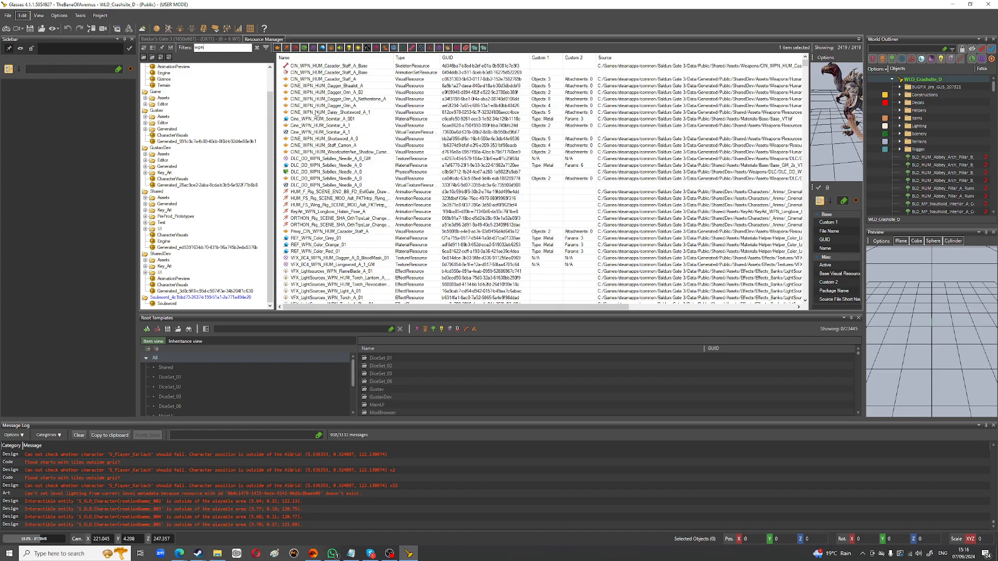
left_click(314, 99)
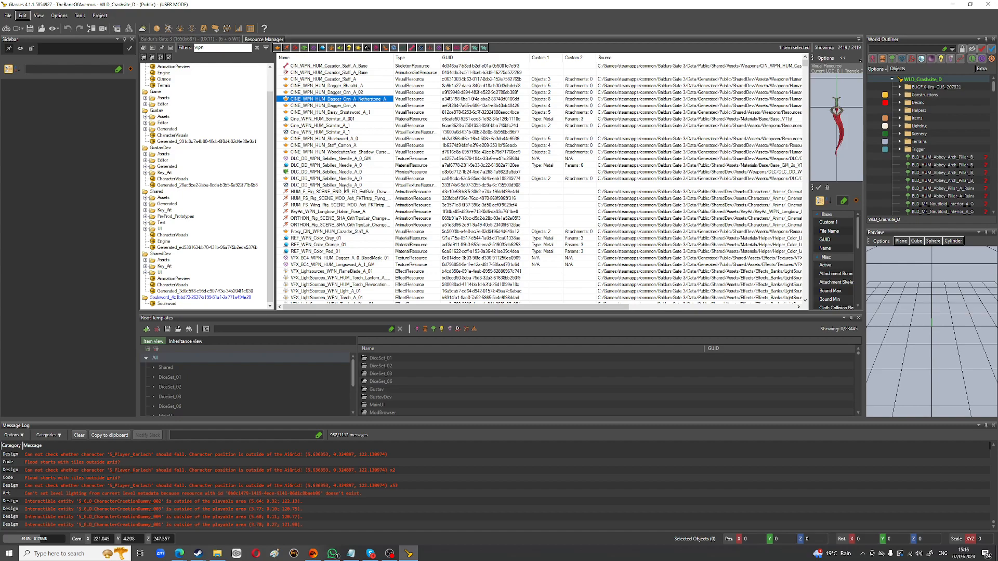
scroll(345, 186, "down", 3)
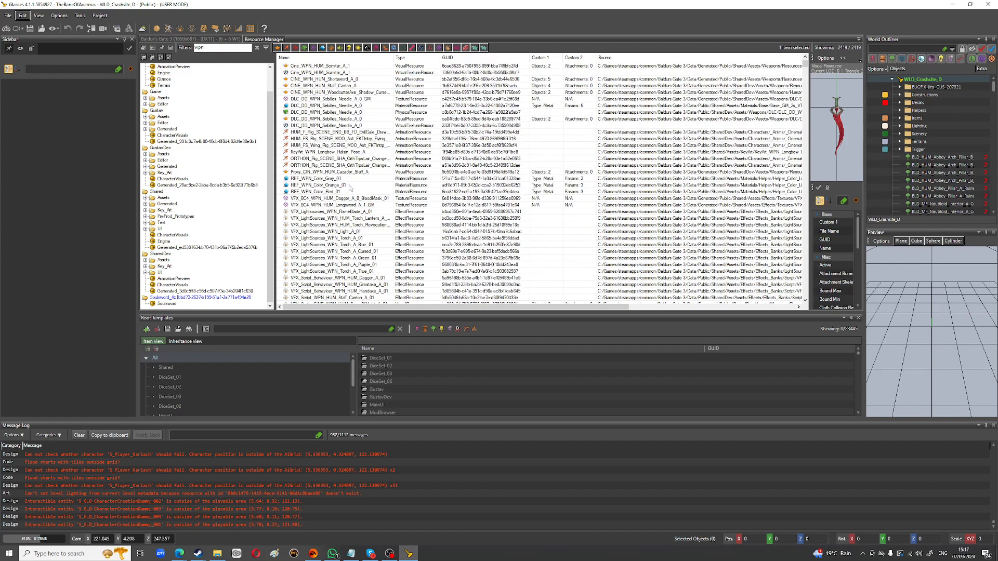
left_click(319, 119)
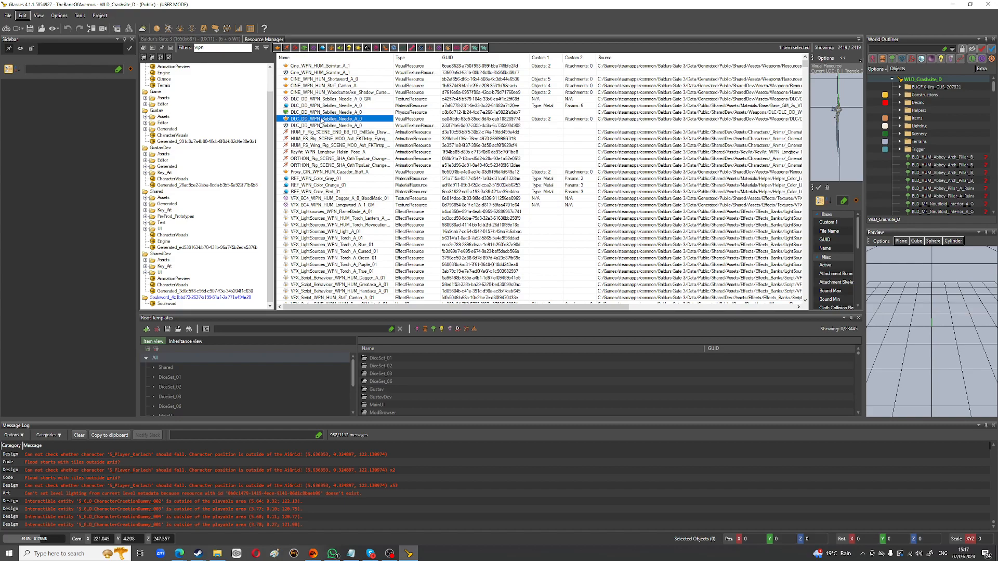
right_click(322, 120)
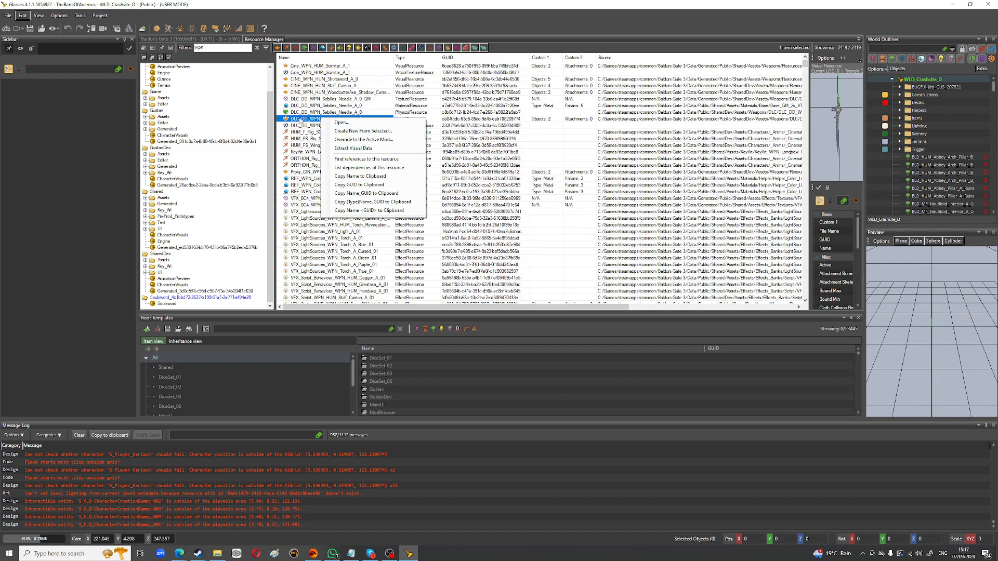
left_click(301, 121)
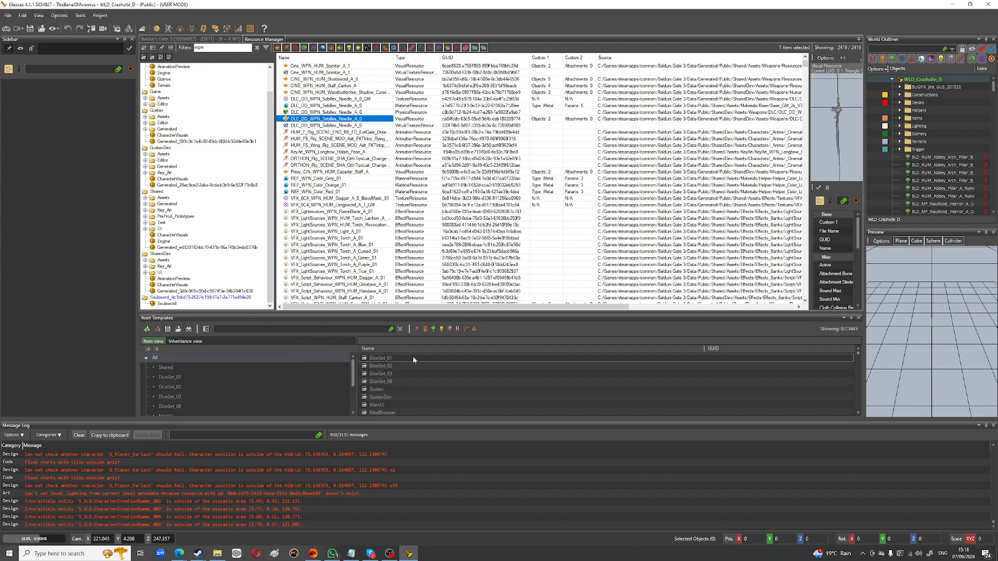
Step: Limit the Root Templates list to item templates only and list them across all modules
left_click(417, 328)
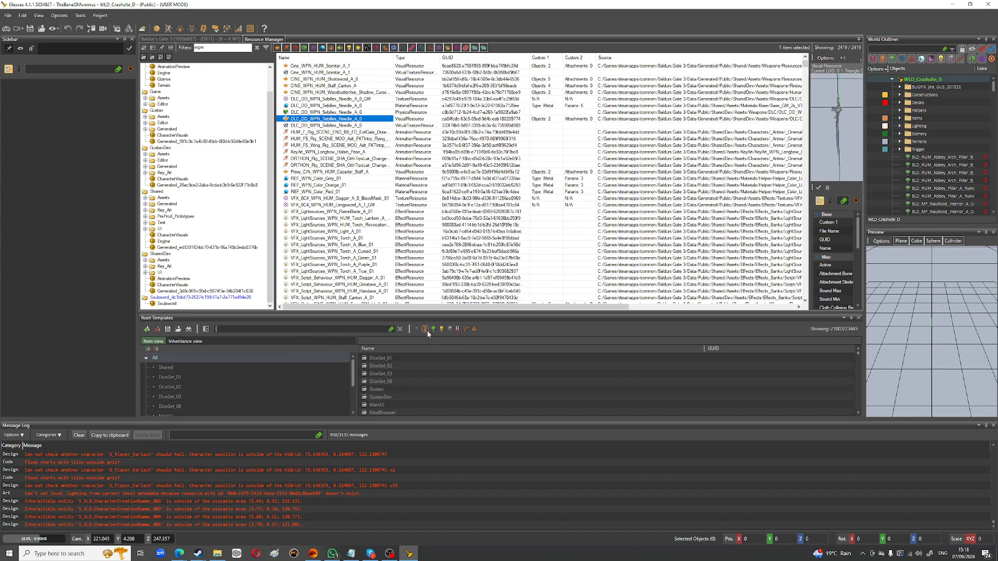
left_click(457, 331)
left_click(467, 331)
left_click(474, 330)
left_click(167, 357)
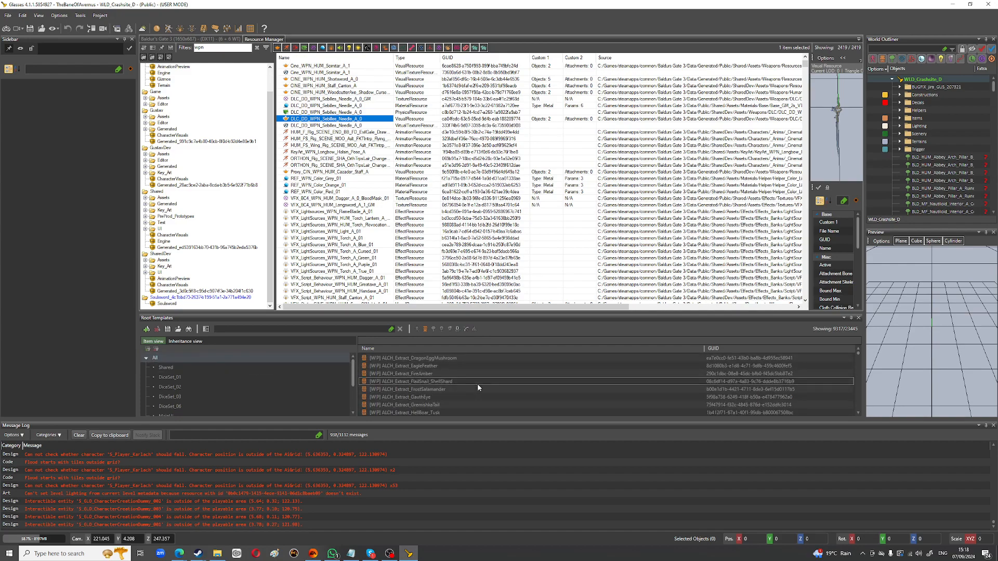
scroll(477, 384, "down", 10)
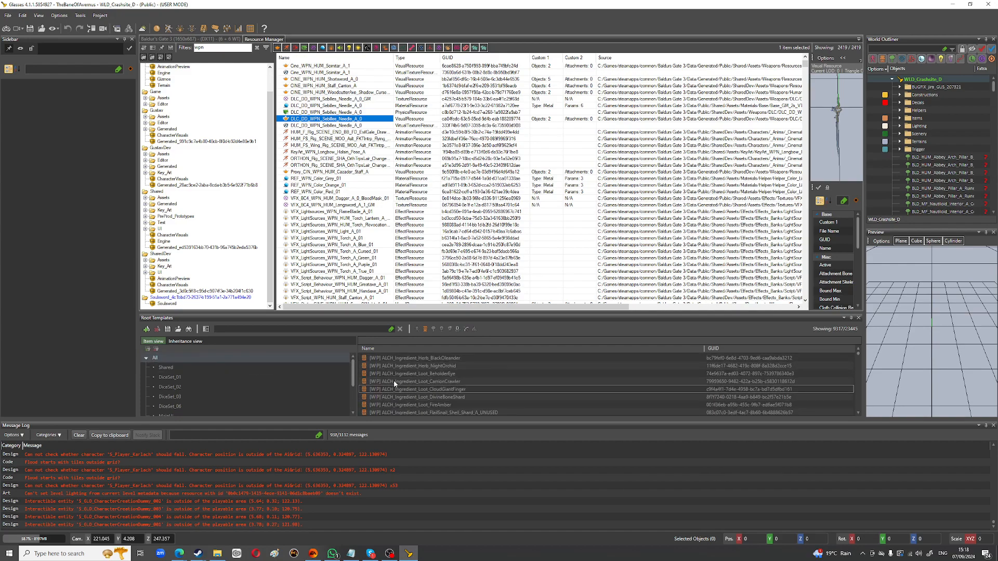
Step: Search the root templates for agili, select MAG_EndGame_HalfPlate and inspect the armour in the 3D preview
left_click(253, 328)
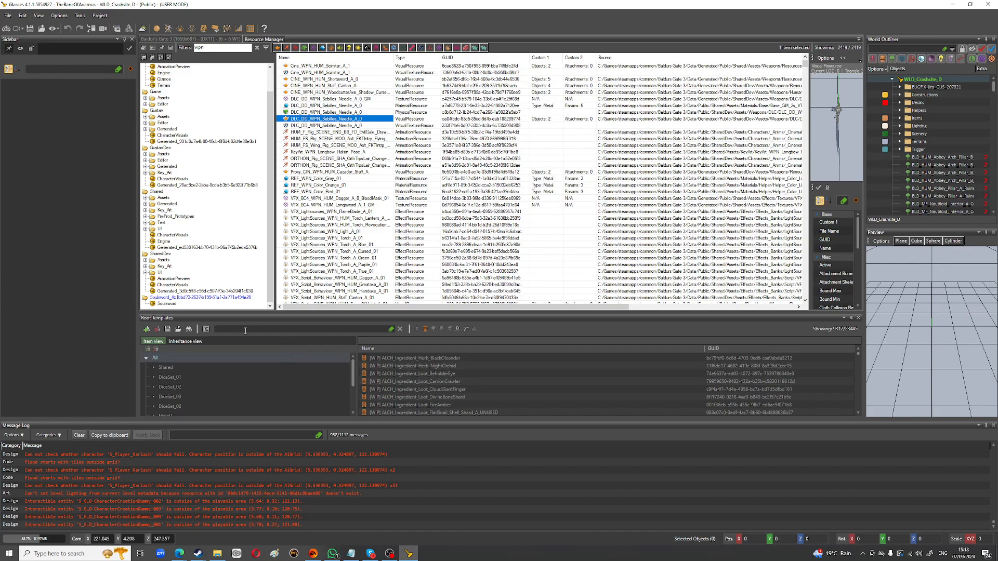
type("agili")
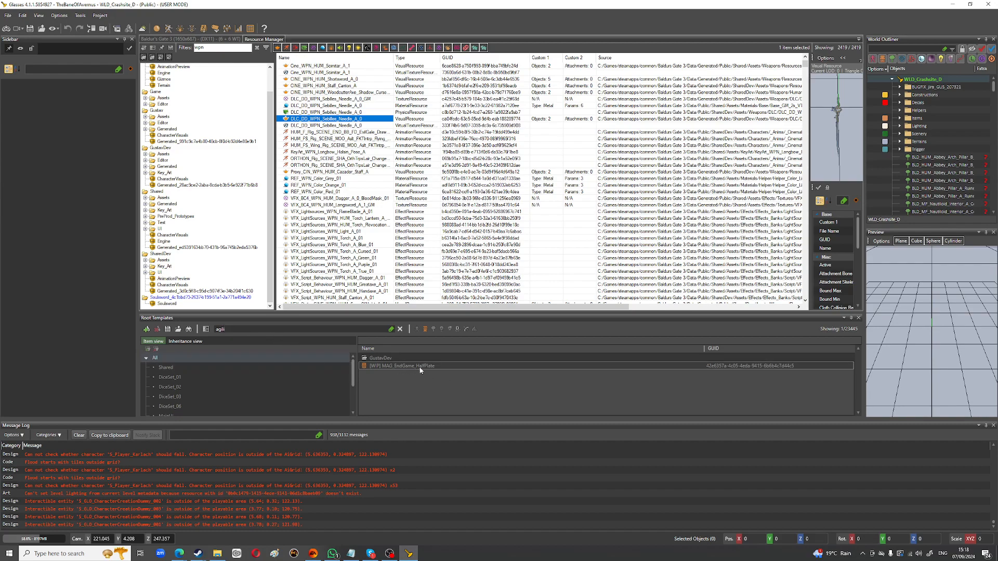
left_click(420, 366)
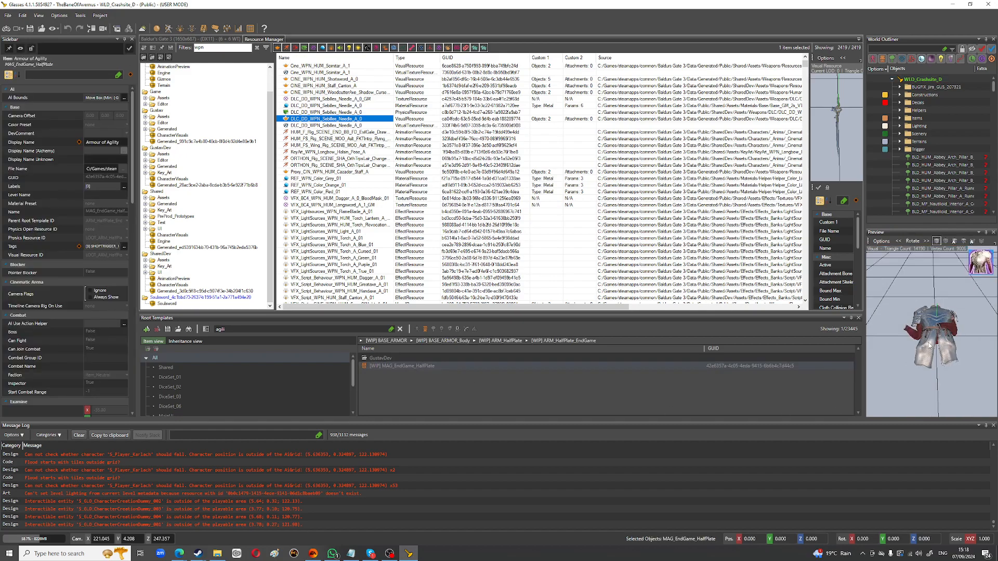
scroll(926, 345, "up", 5)
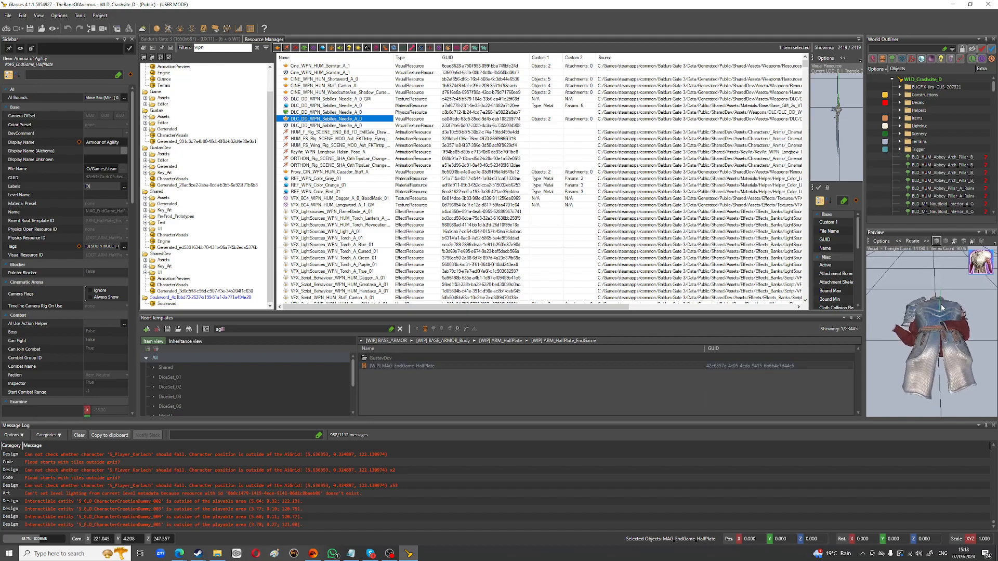
left_click_drag(941, 380, 938, 399)
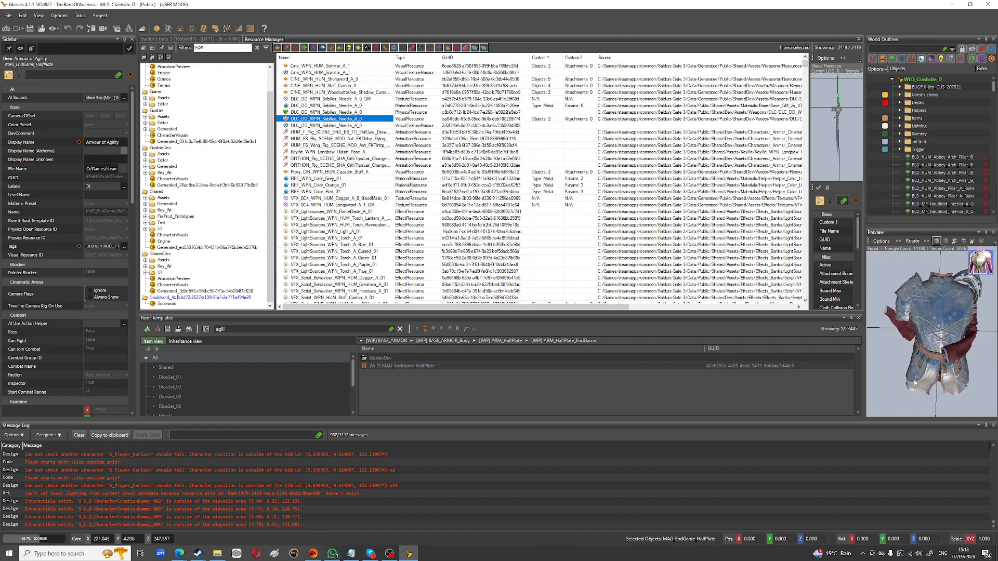
Step: Start a new root template based on MAG_EndGame_HalfPlate and place the creation wizard beside the source item's properties
right_click(425, 366)
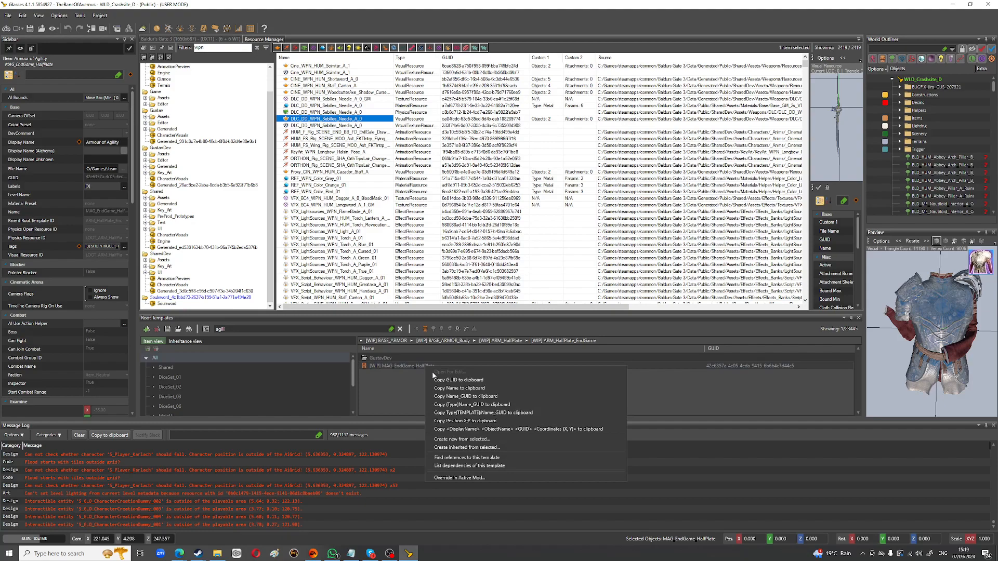
left_click(484, 440)
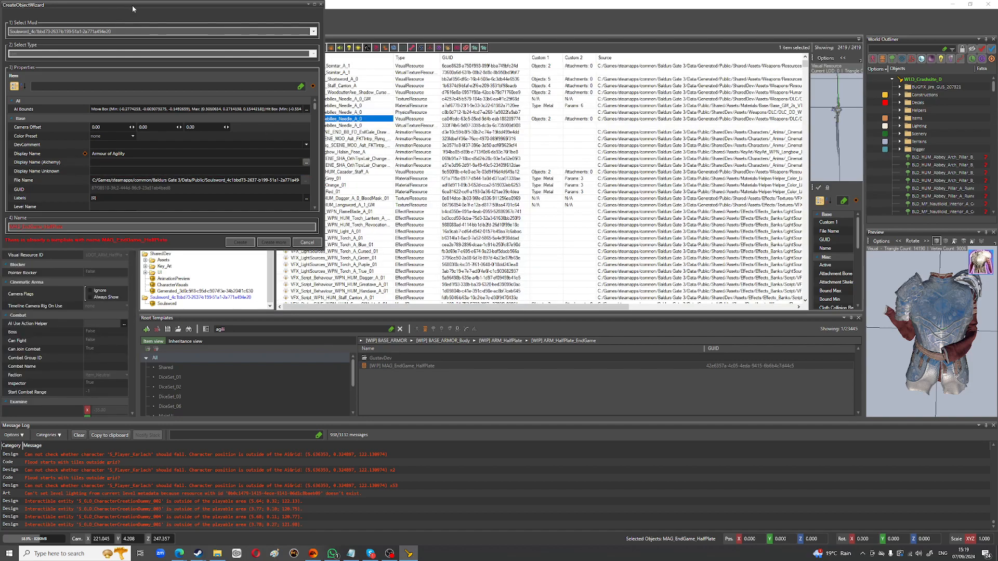
left_click_drag(133, 5, 317, 82)
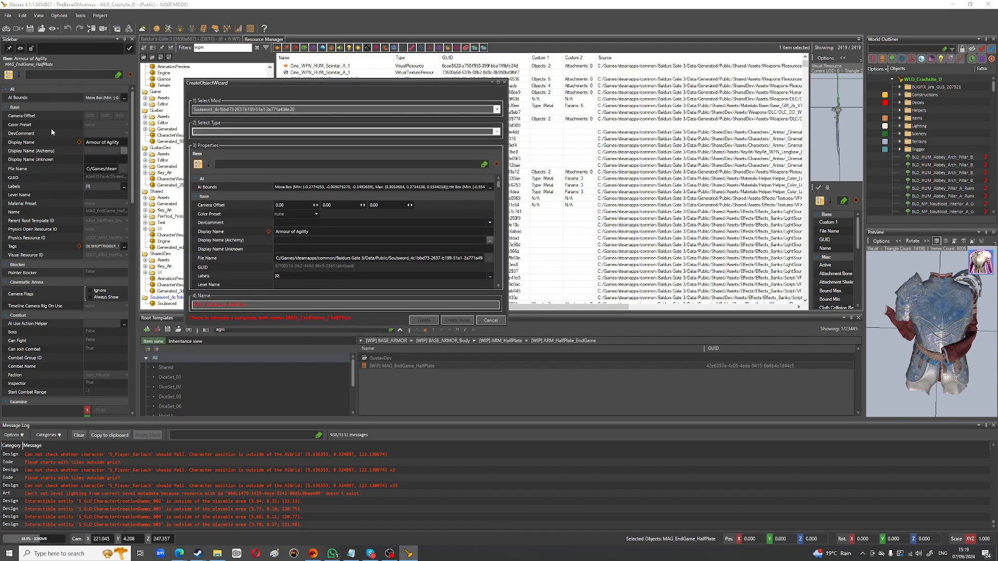
mouse_move(317, 81)
left_mouse_down()
mouse_move(325, 82)
mouse_move(198, 71)
mouse_move(302, 82)
left_mouse_up()
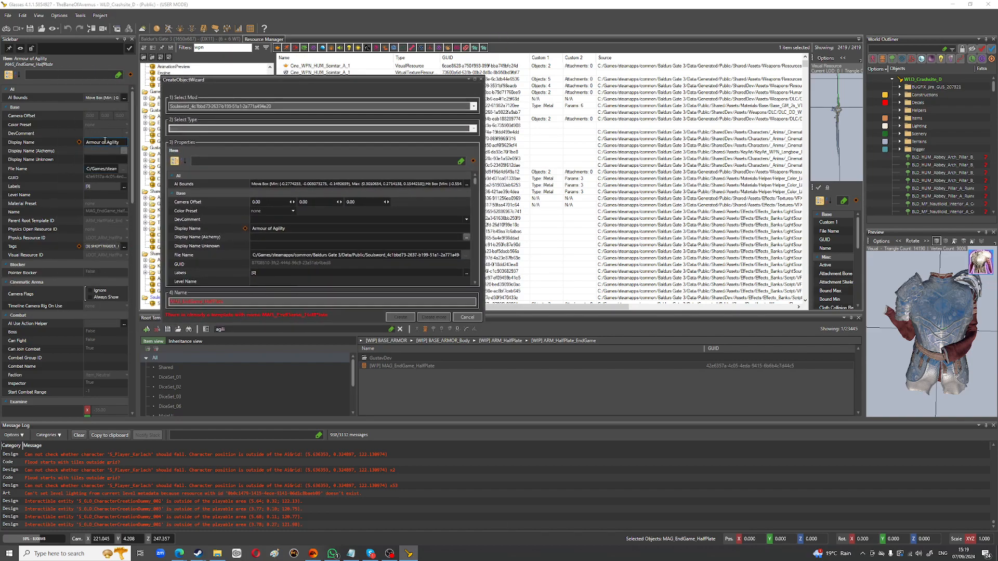
Step: Review the source armour's properties and name the new template MAG_EndGame_HalfPlate_1
scroll(77, 213, "down", 2)
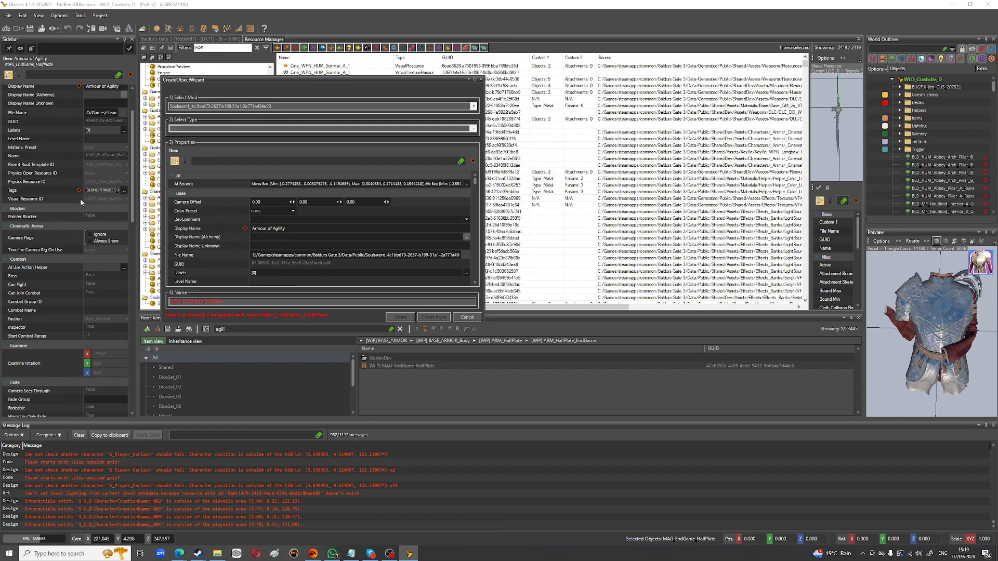
scroll(80, 198, "down", 3)
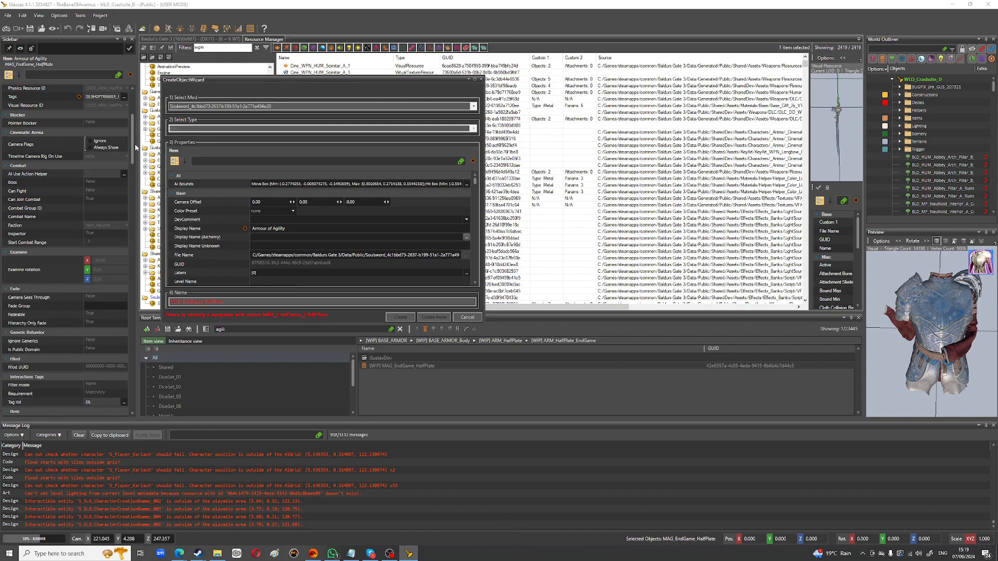
left_click_drag(136, 148, 127, 434)
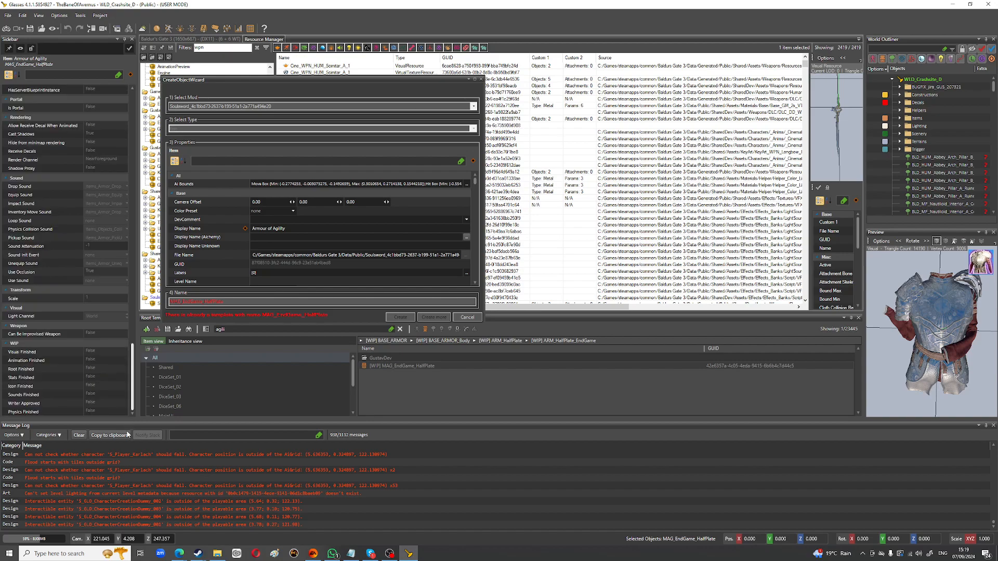
scroll(92, 345, "up", 4)
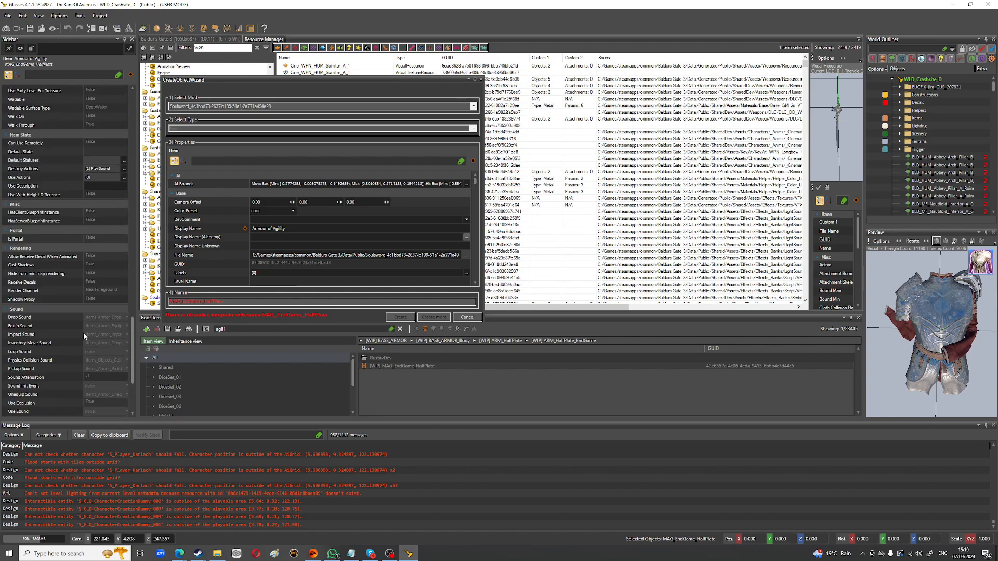
scroll(81, 331, "up", 7)
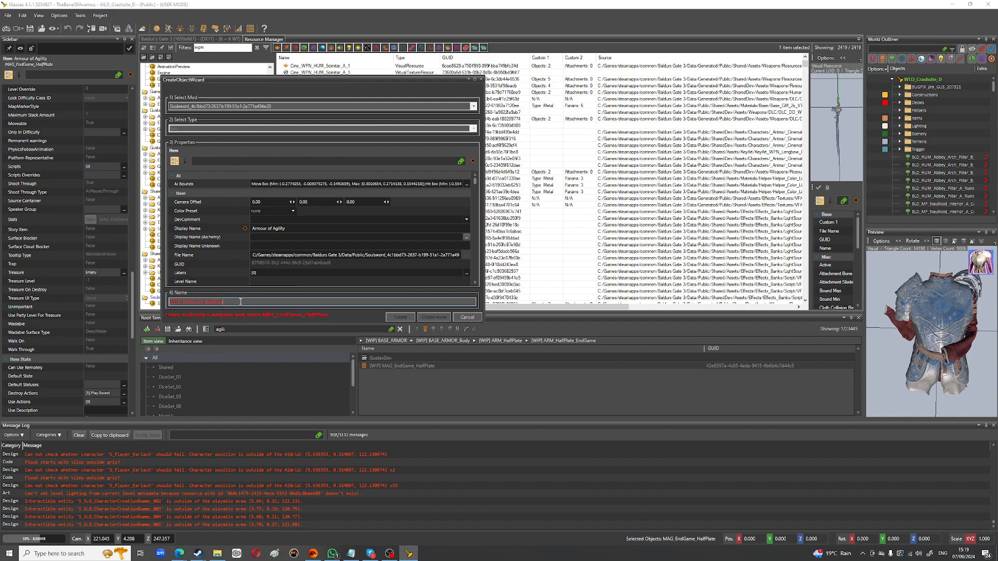
type("_1")
Step: Examine the new template's base, resource, behaviour and description properties in the creation wizard
left_click(322, 240)
scroll(284, 243, "down", 5)
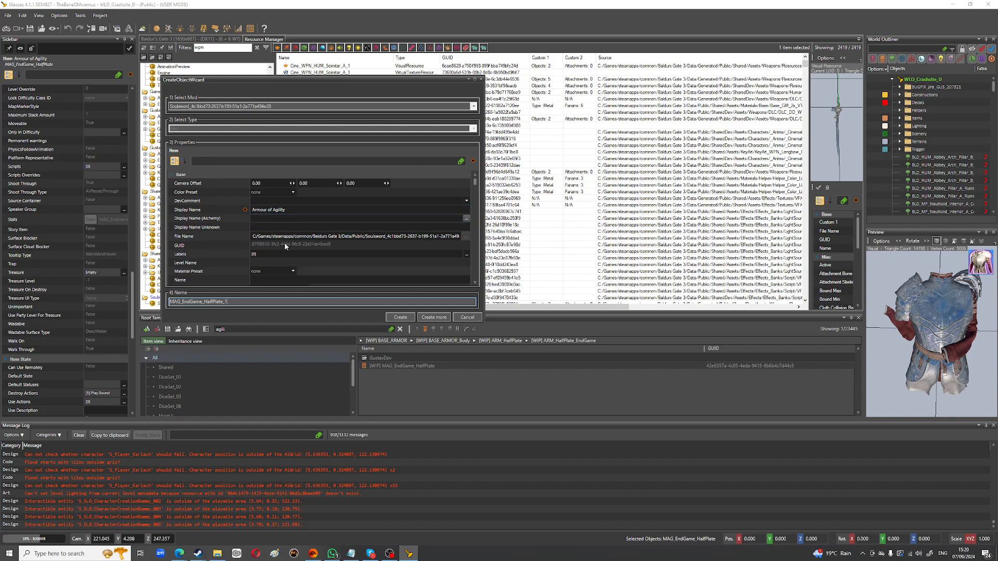
scroll(283, 247, "down", 8)
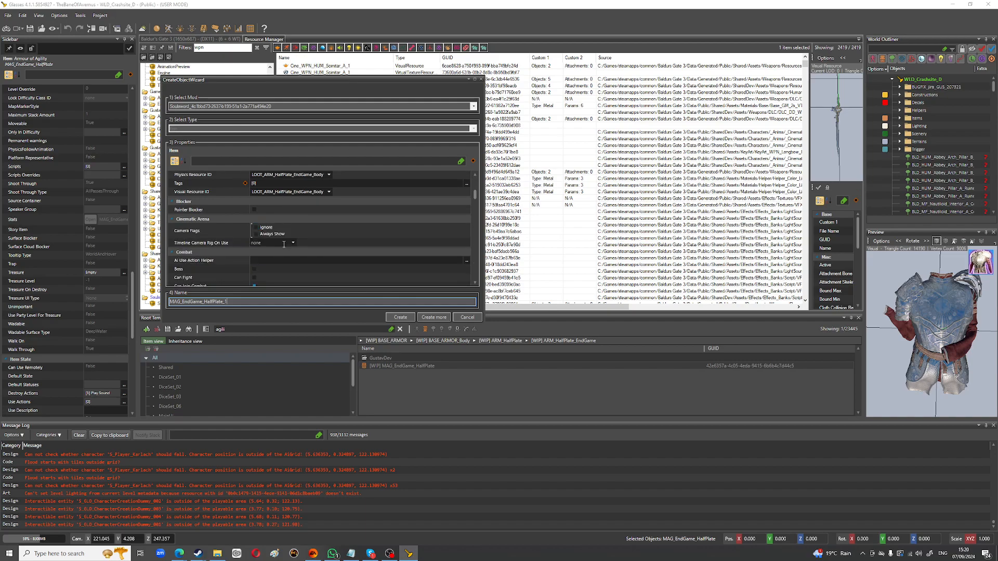
scroll(283, 245, "up", 5)
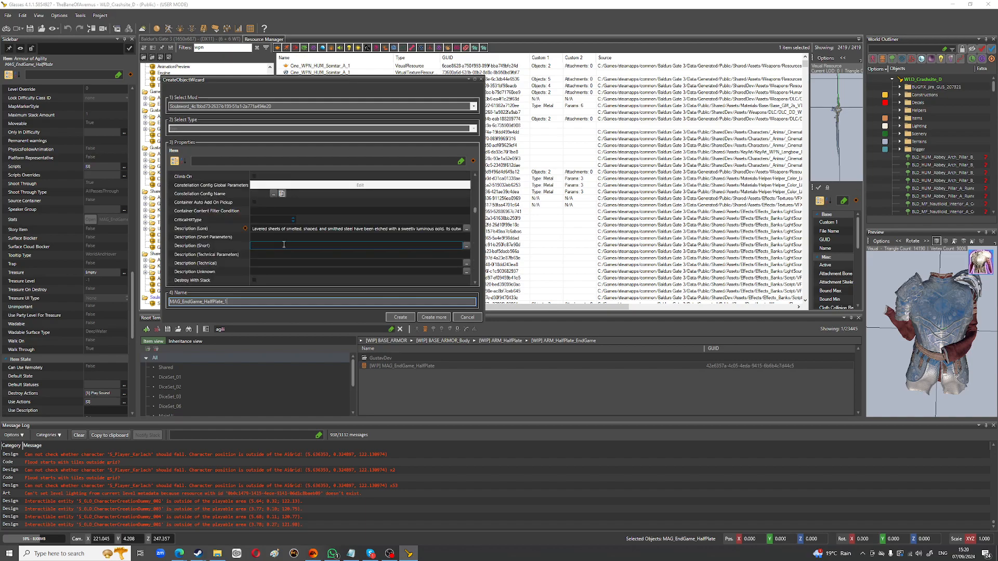
left_click(258, 262)
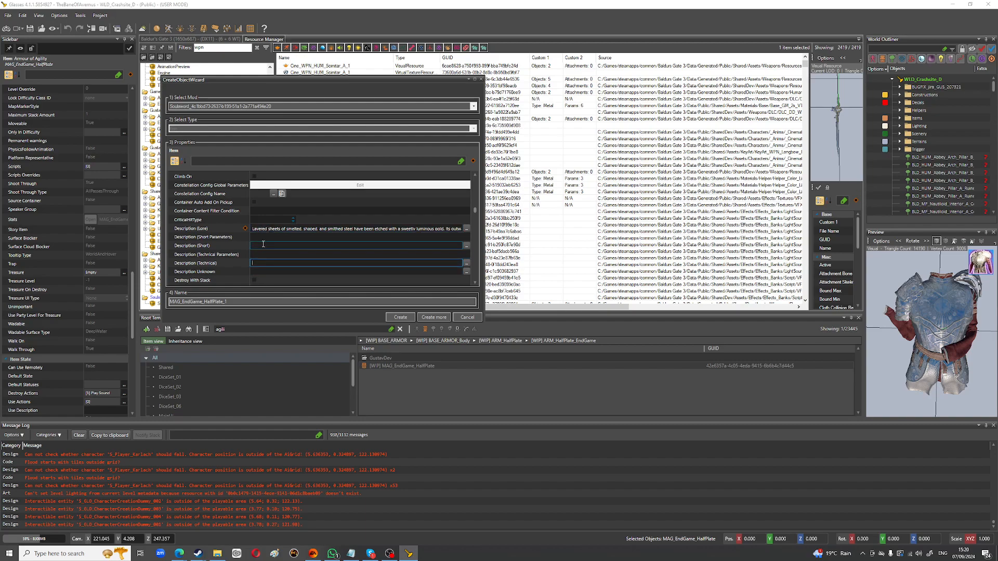
scroll(265, 254, "up", 3)
scroll(266, 252, "down", 6)
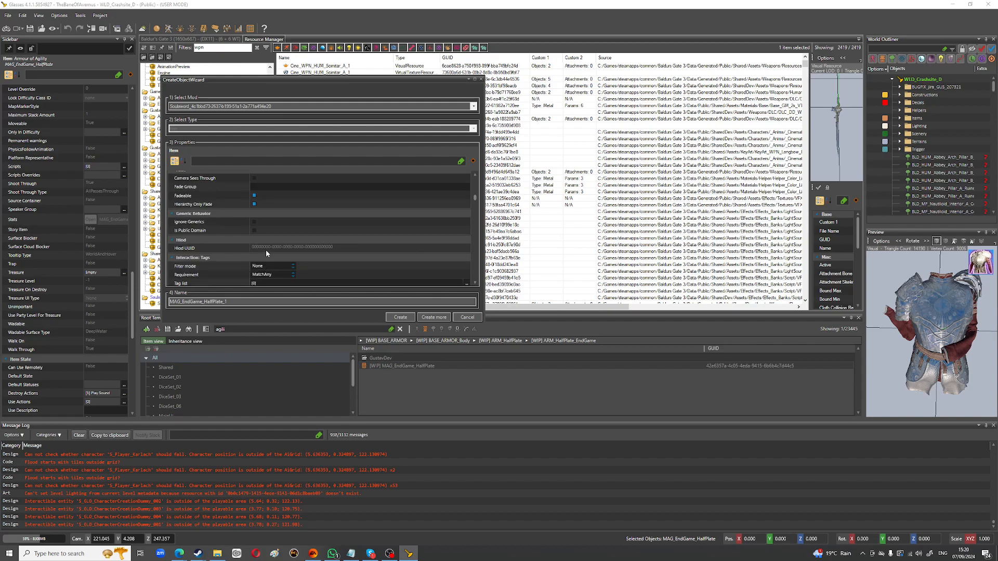
scroll(325, 247, "up", 5)
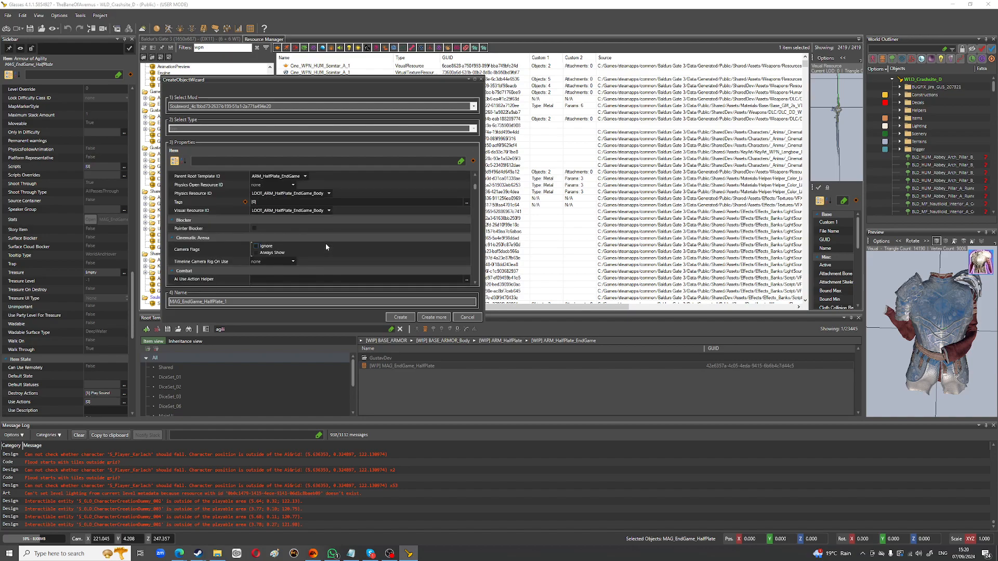
scroll(325, 246, "up", 3)
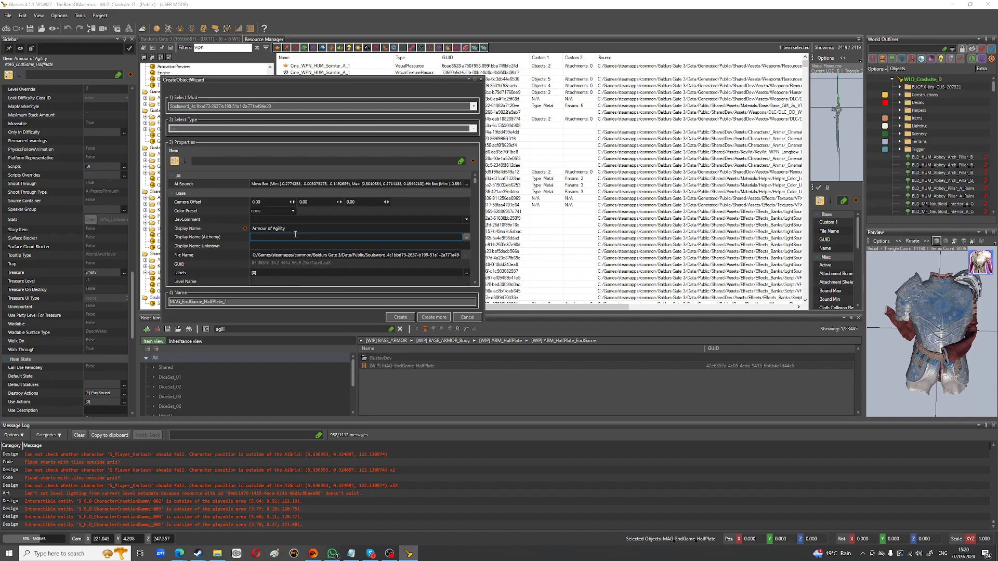
Step: Review the new template's display name fields, equipment and icon settings, and parent, physics and visual resource IDs
left_click(262, 237)
left_click(271, 247)
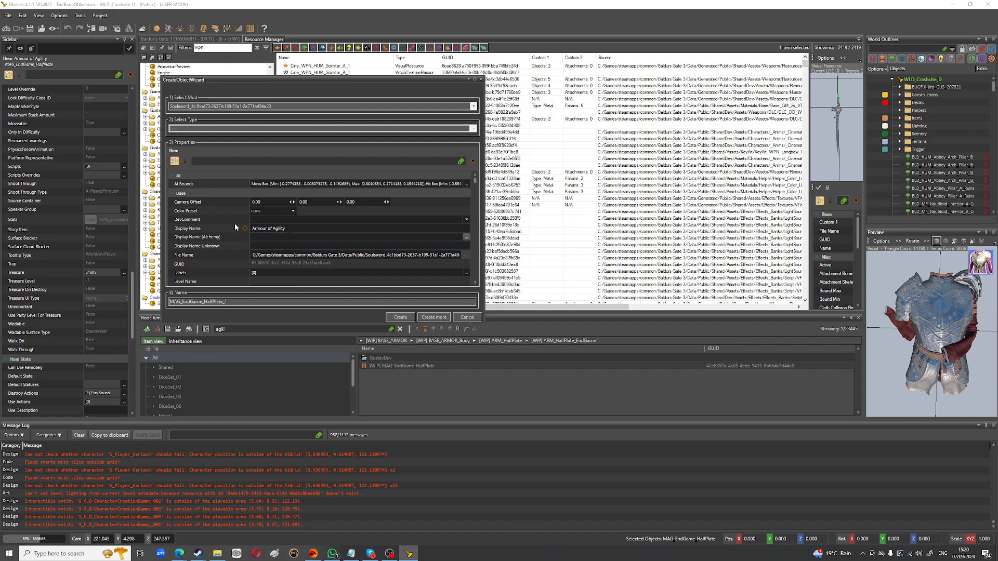
left_click(309, 228)
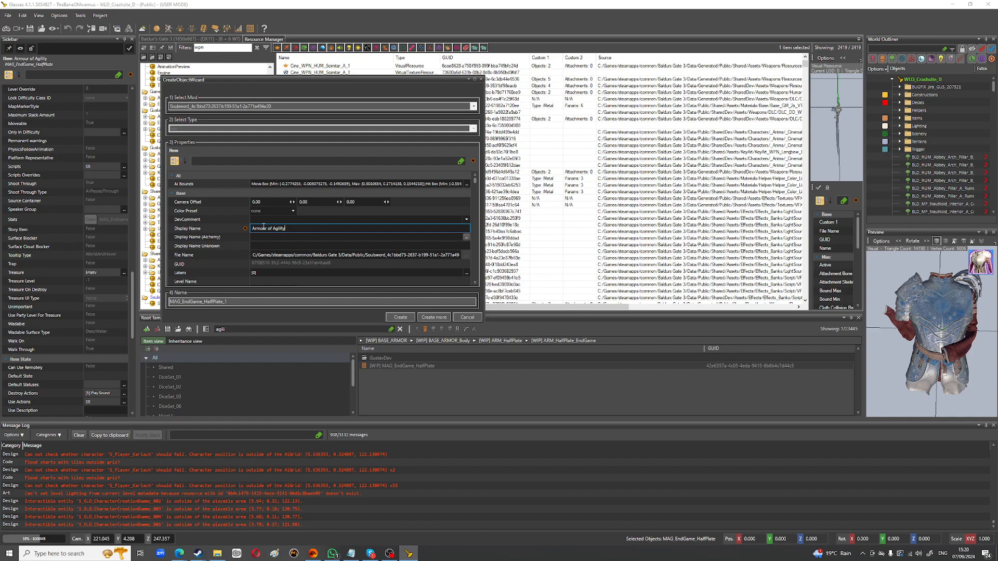
left_click(197, 247)
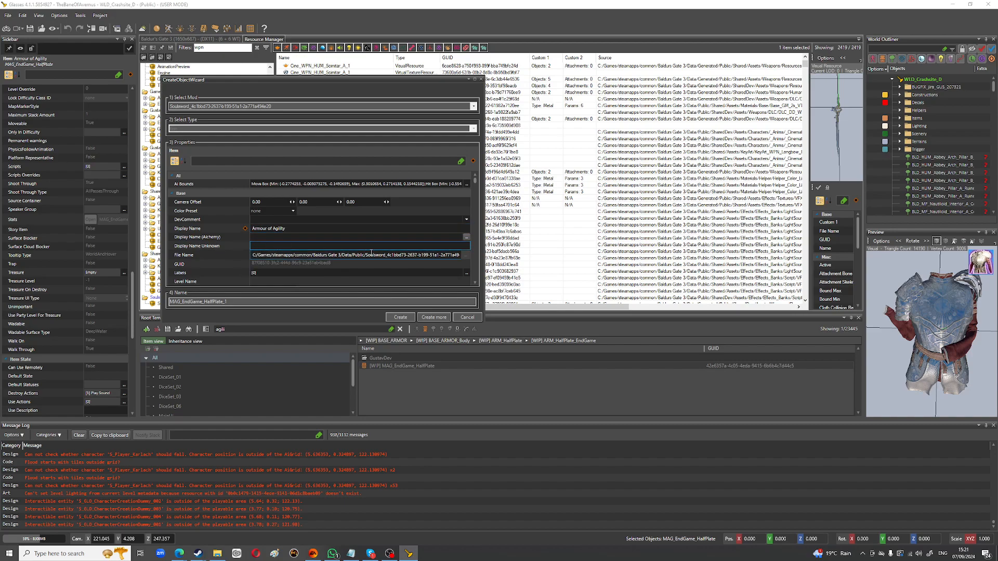
scroll(371, 253, "down", 8)
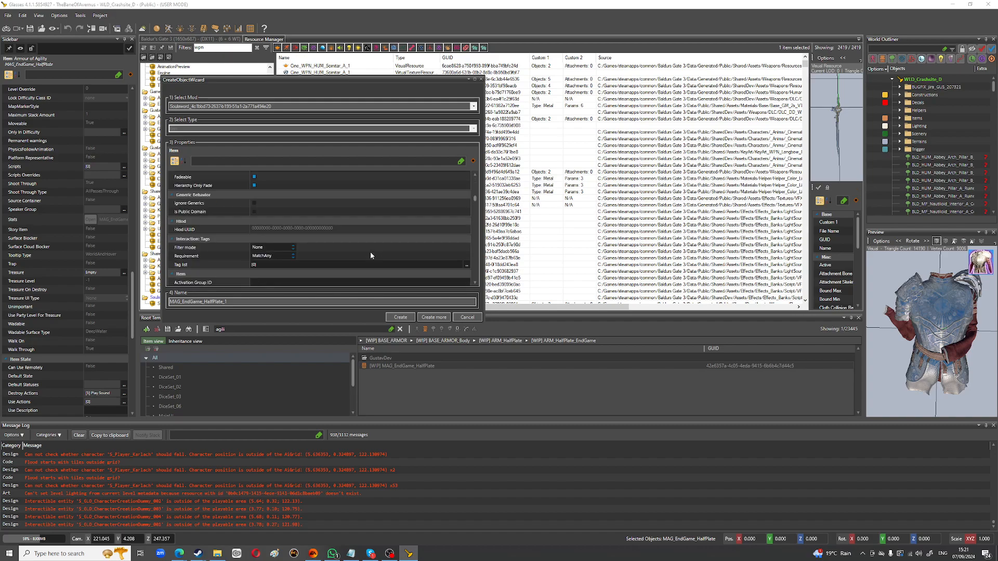
scroll(370, 252, "up", 5)
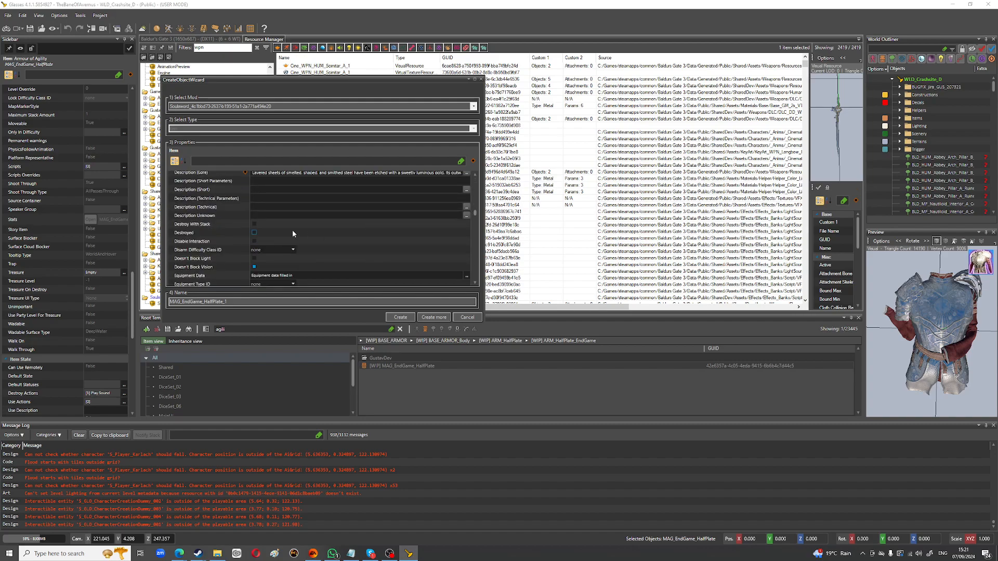
scroll(294, 257, "down", 5)
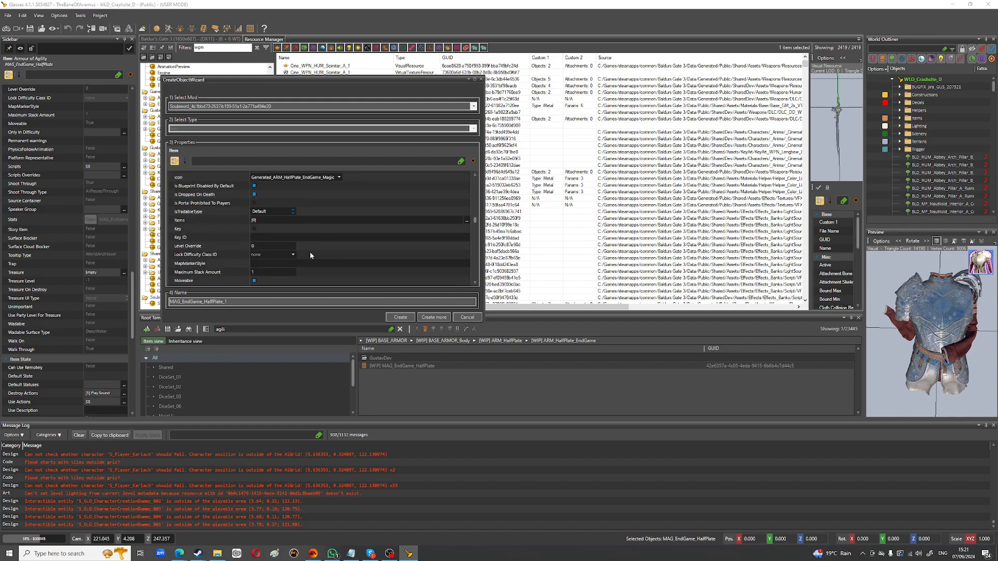
scroll(310, 254, "up", 5)
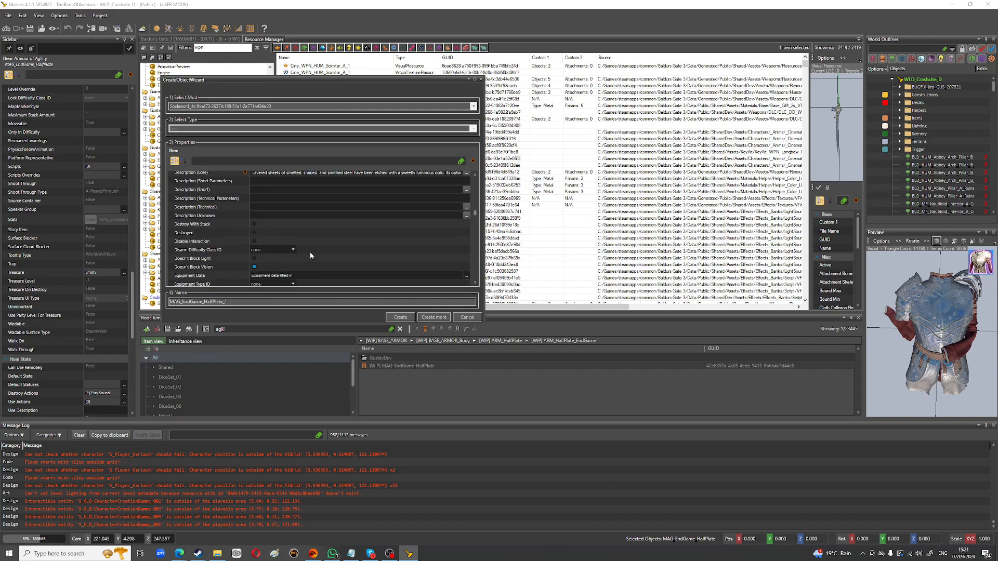
scroll(311, 255, "up", 5)
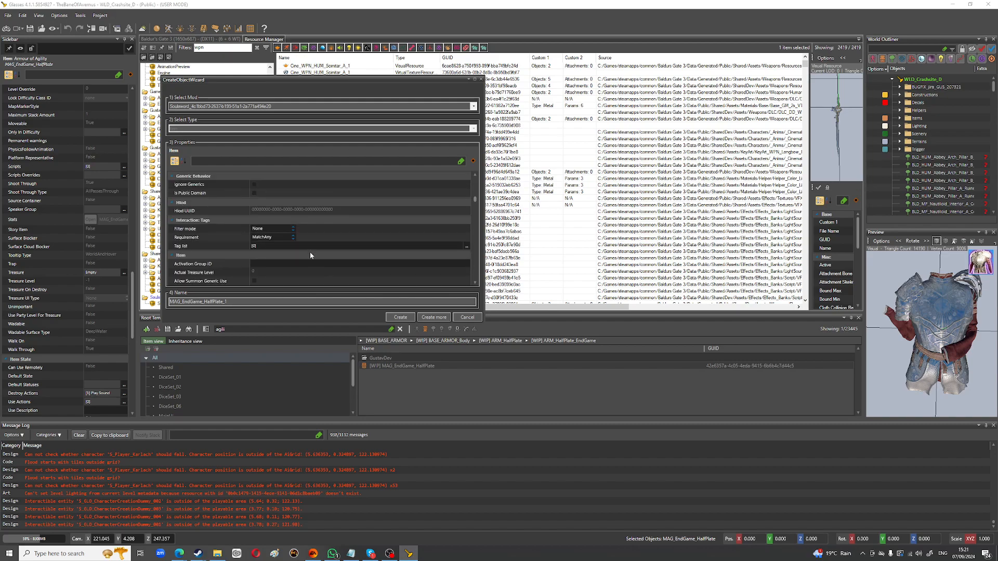
scroll(310, 255, "up", 5)
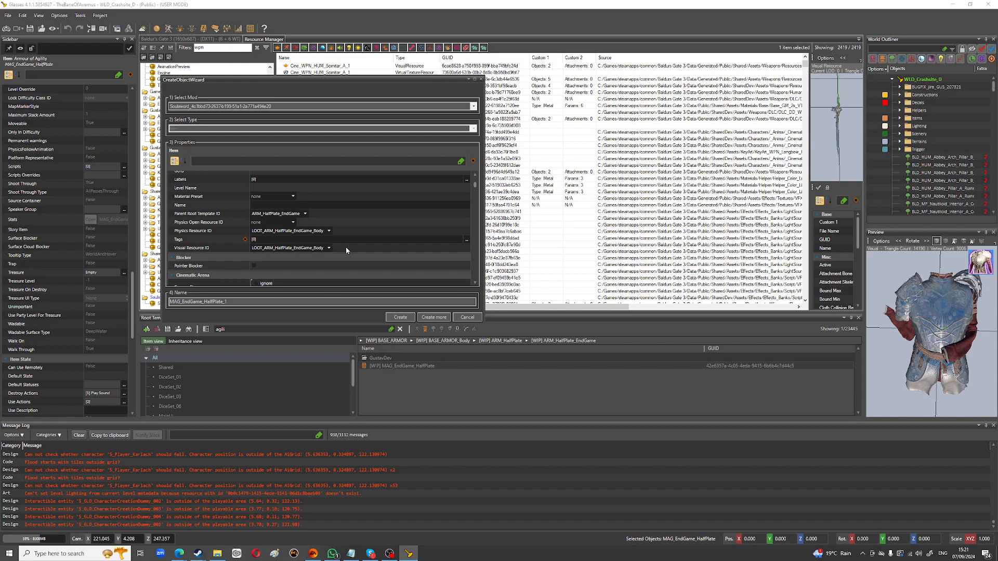
scroll(347, 249, "up", 1)
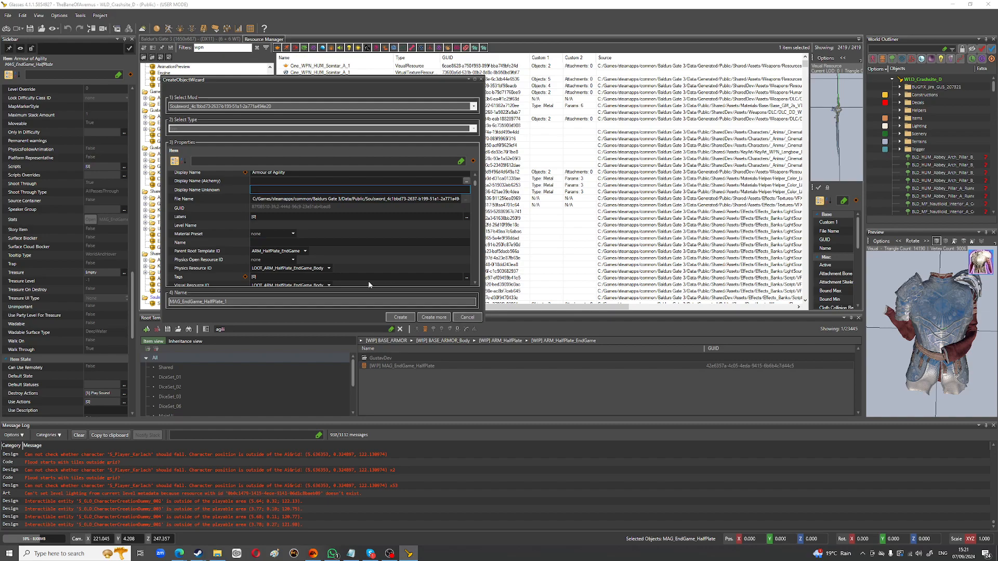
Step: Create the MAG_EndGame_HalfPlate_1 template and save it in the TheBaneOfAvernus module's root templates
left_click(233, 302)
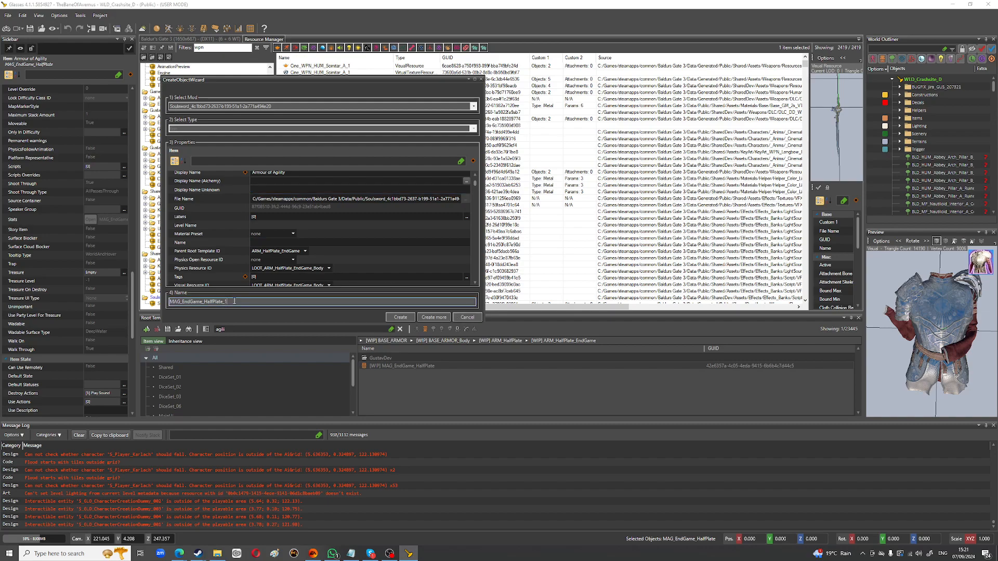
left_click(399, 317)
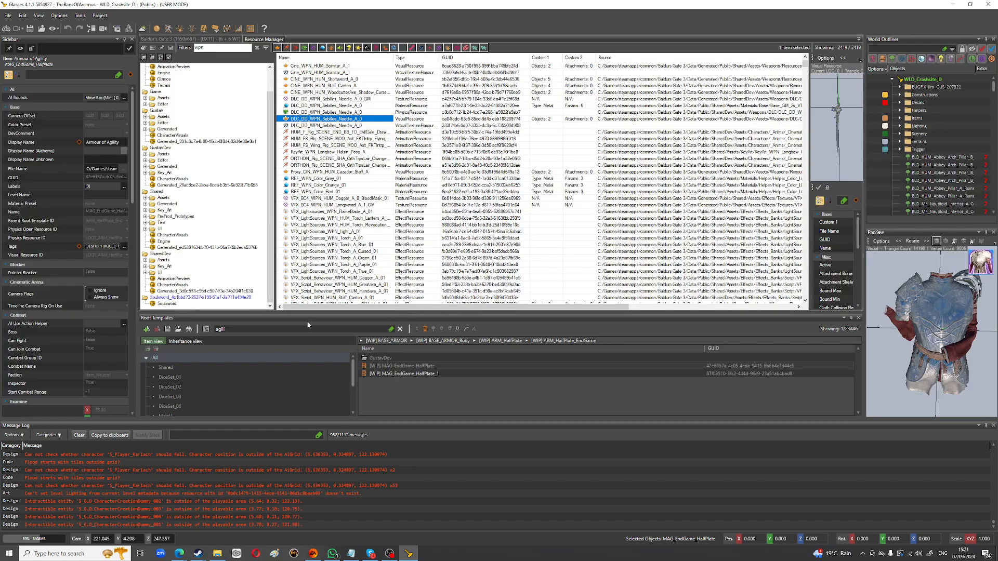
scroll(304, 366, "down", 5)
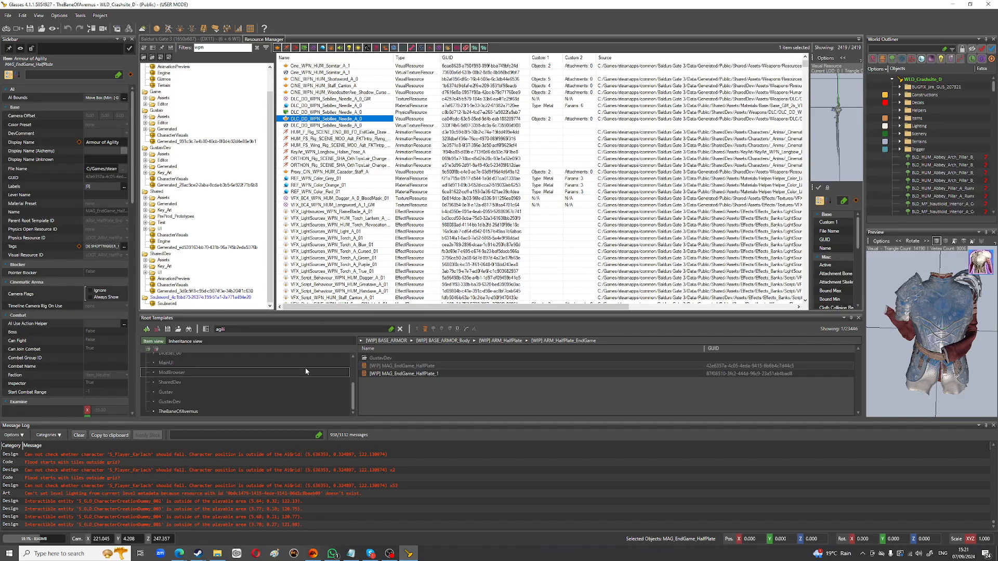
left_click(196, 411)
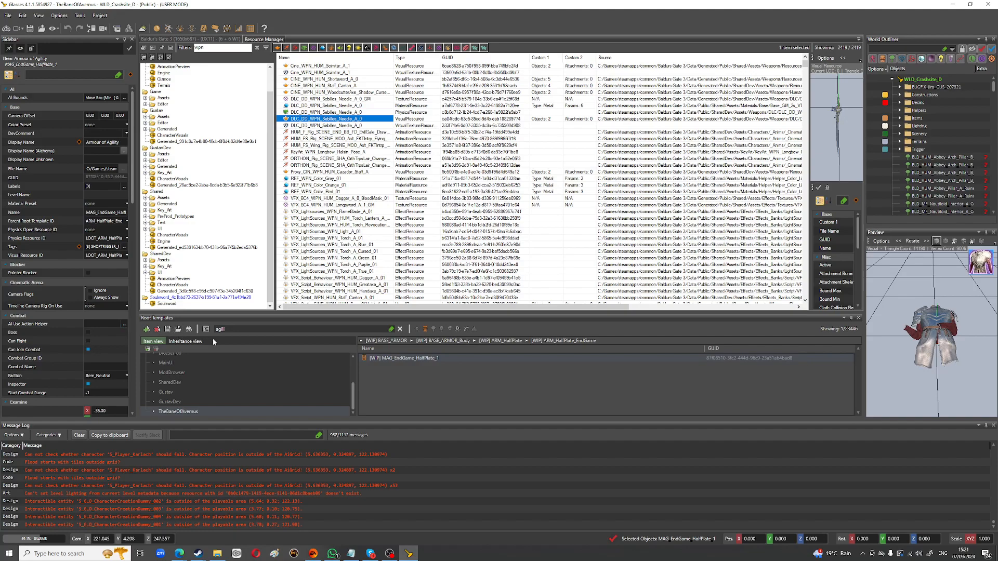
left_click(166, 330)
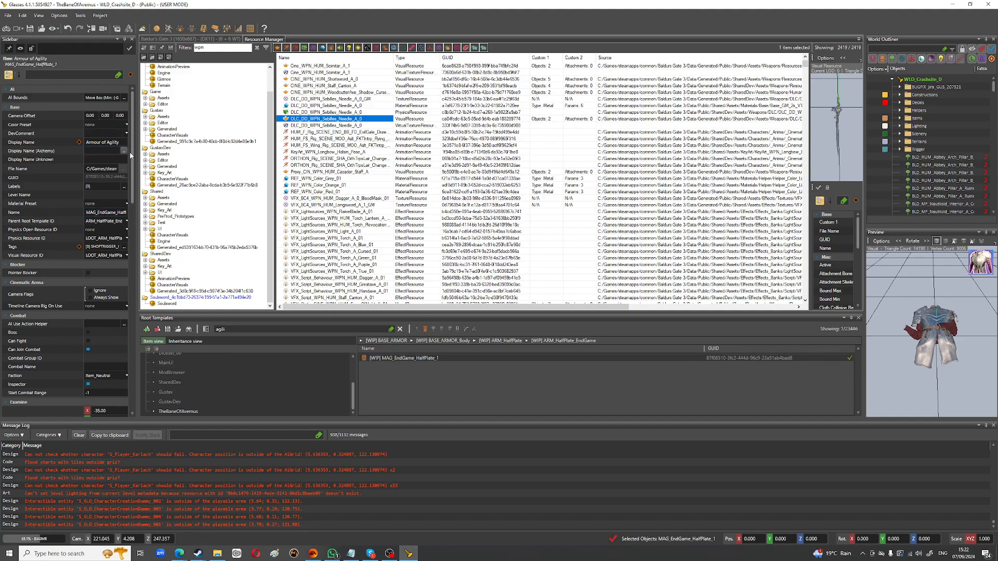
Step: Set the Stats property of MAG_EndGame_HalfPlate_1 to MAG_Druid_Late_Hide_Armor_2, widening the properties area for readable values
left_click_drag(132, 162, 133, 235)
scroll(137, 391, "down", 5)
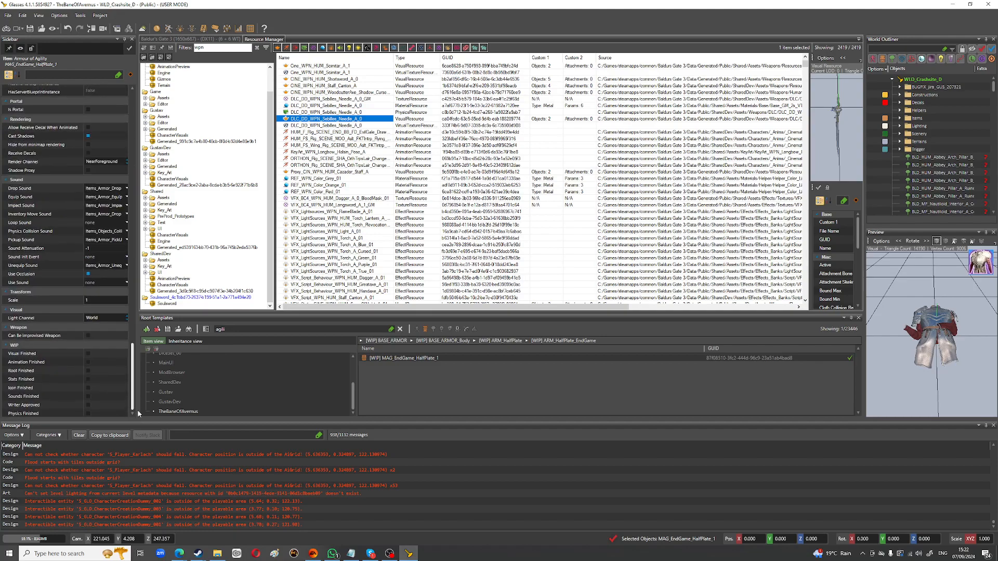
scroll(146, 332, "up", 4)
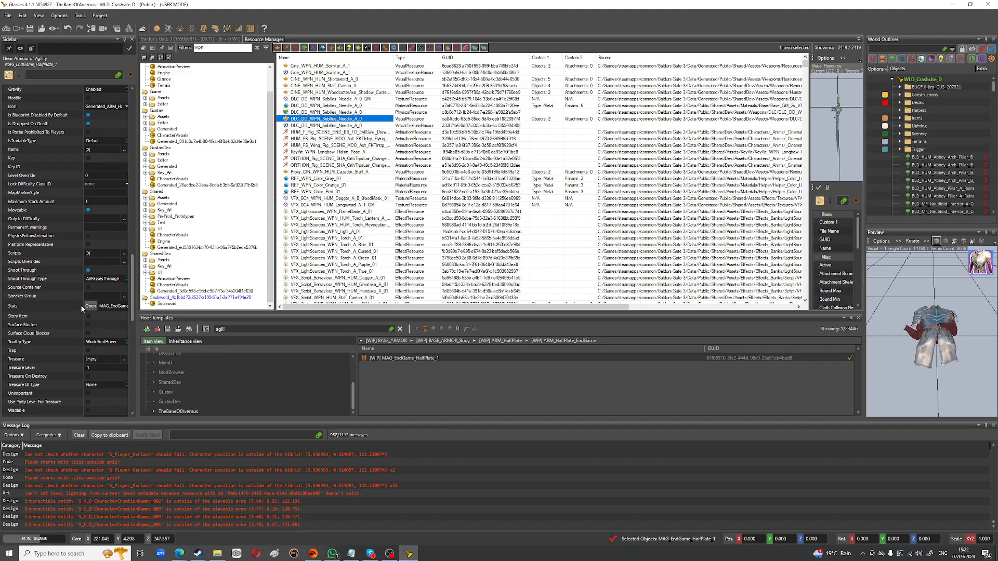
left_click_drag(135, 321, 197, 321)
left_click(152, 306)
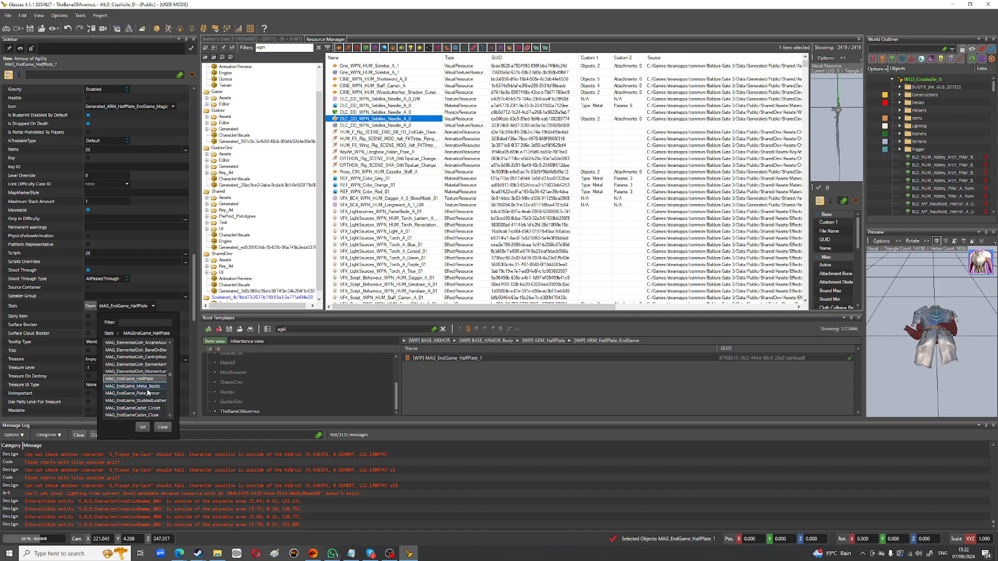
scroll(148, 387, "up", 1)
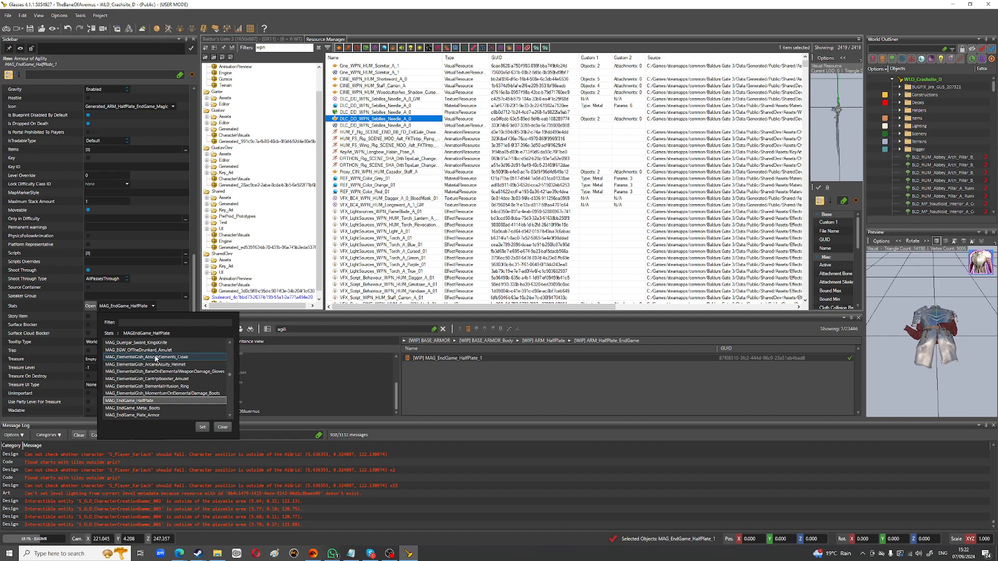
scroll(156, 357, "up", 3)
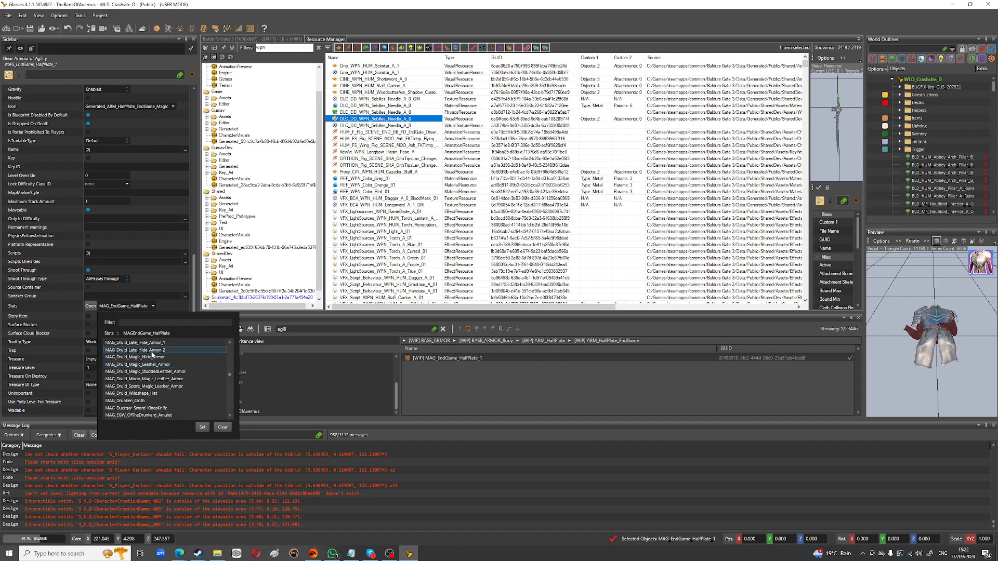
left_click(151, 351)
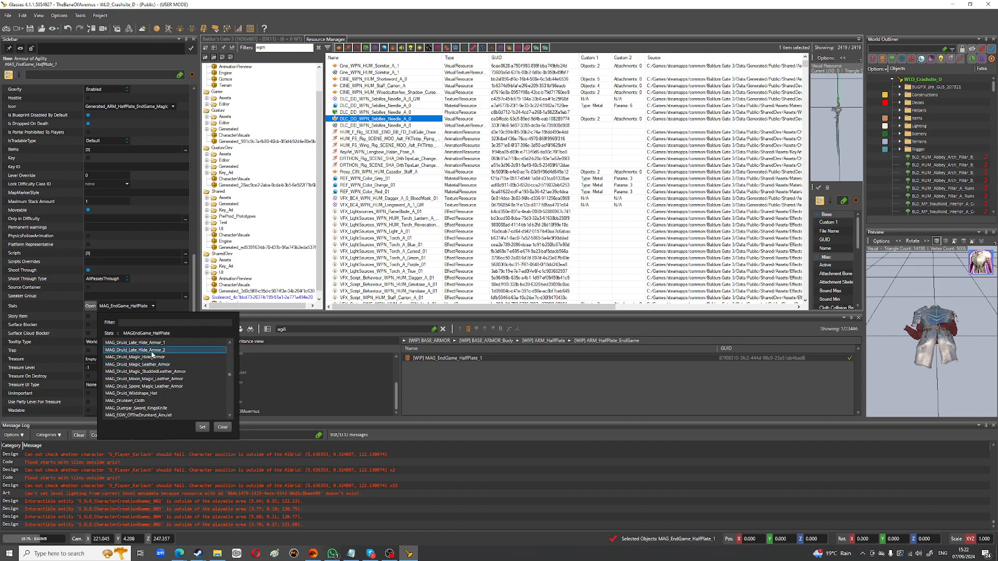
left_click(204, 425)
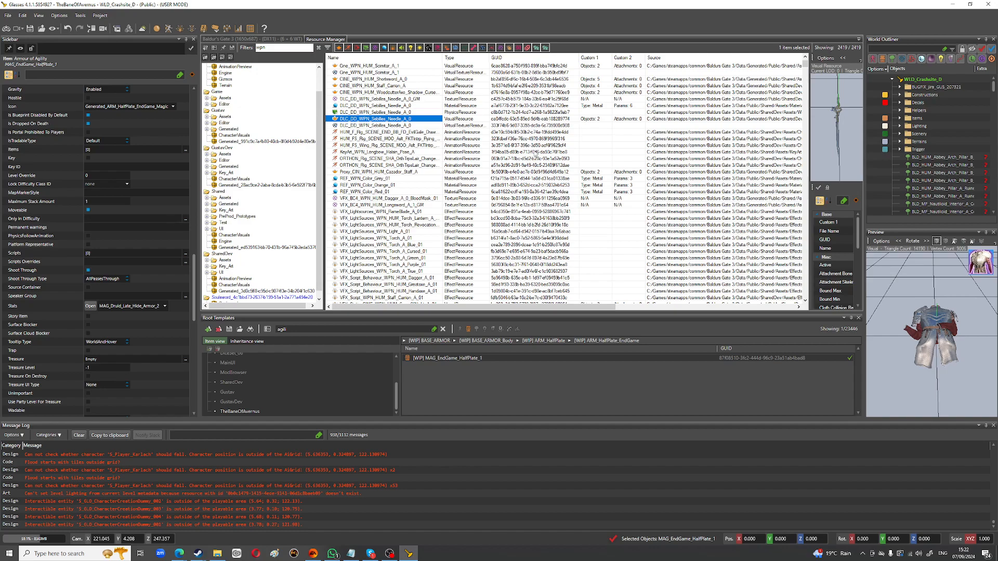
Step: Show the level viewport and start game mode, saving the unsaved root templates
left_click(261, 39)
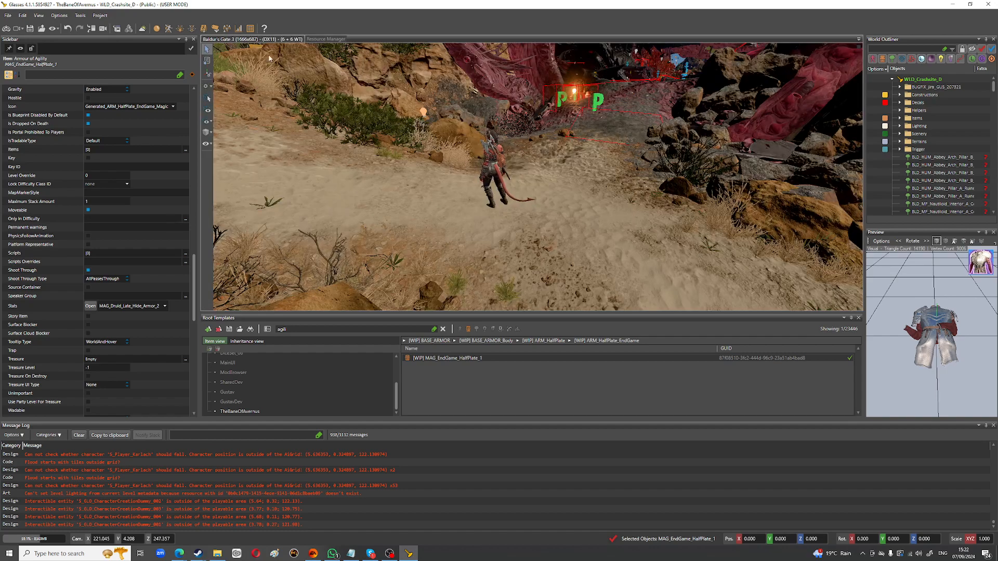
left_click(7, 29)
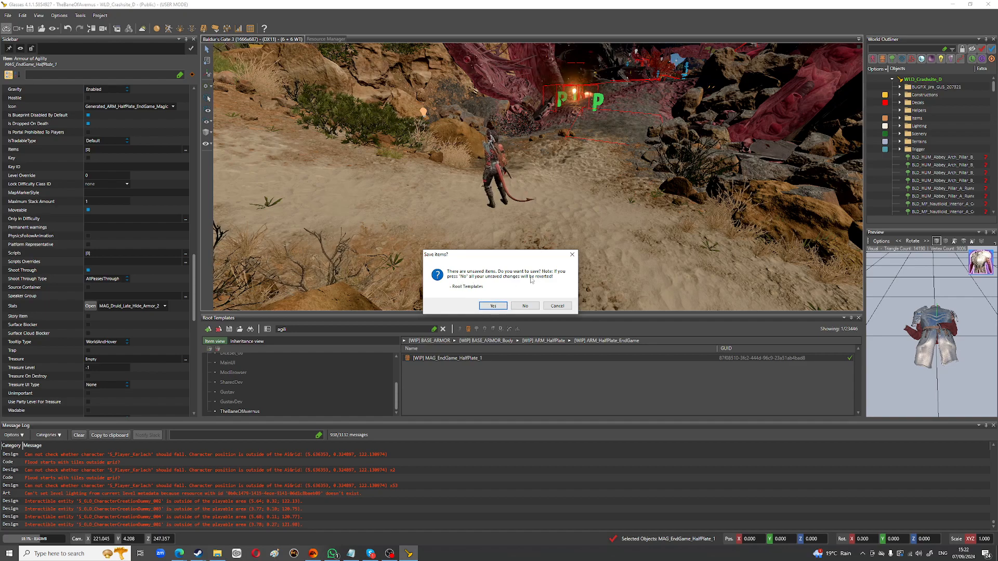
left_click(496, 306)
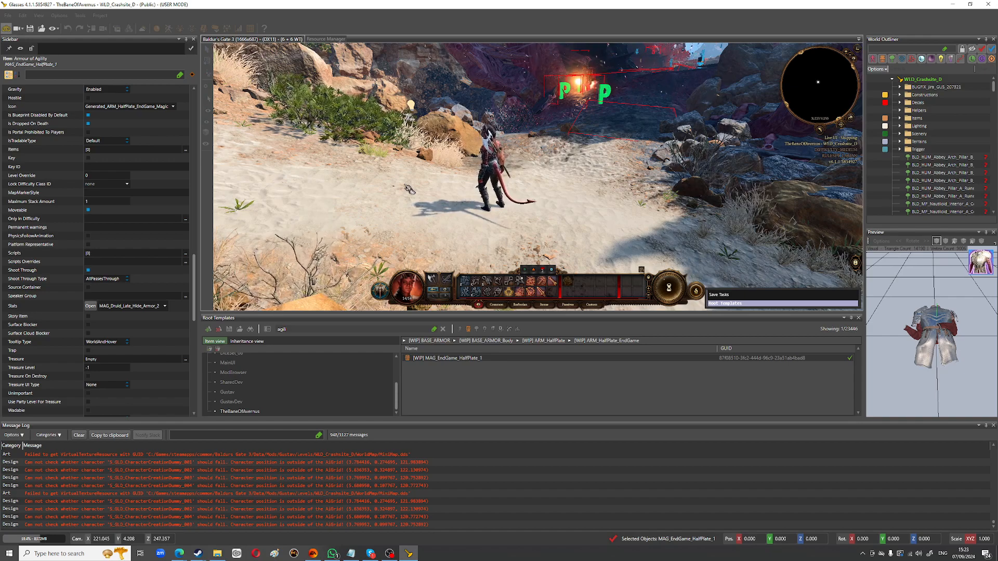
Step: Look up MAG_EndGame_HalfPlate_1 in the game console using spawnitem with its GUID prefix 87f08, and return to editor mode
left_click(408, 187)
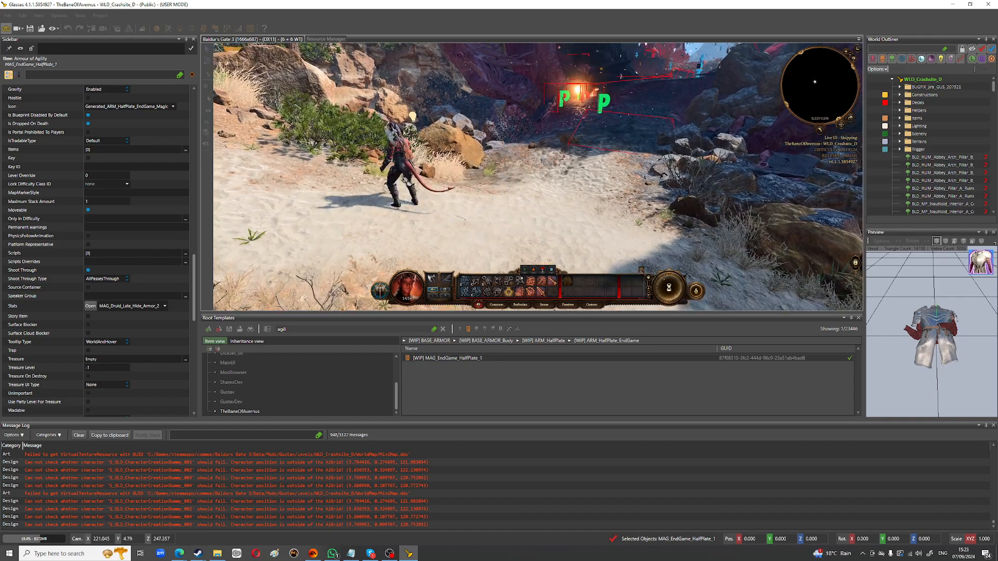
key("grave")
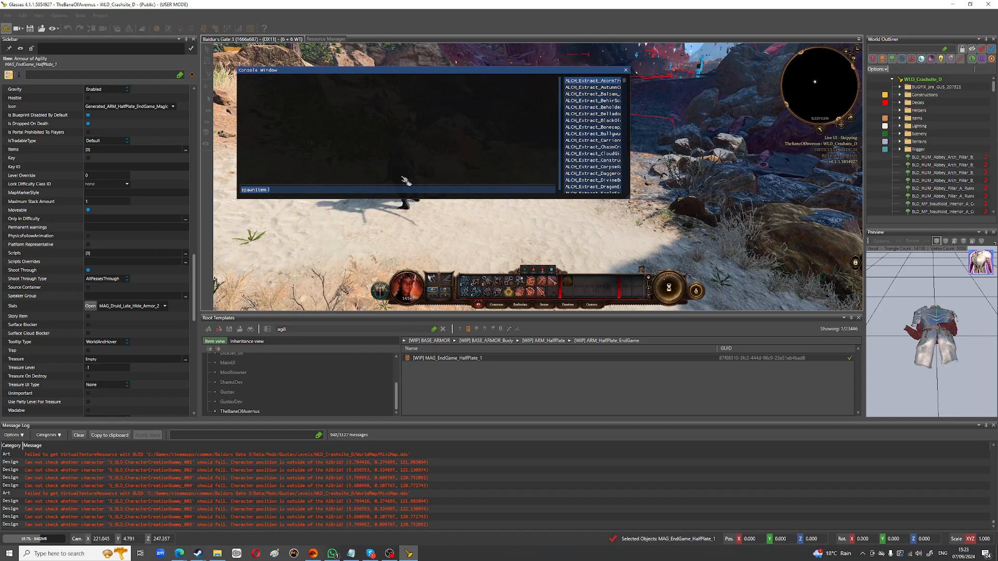
type("a")
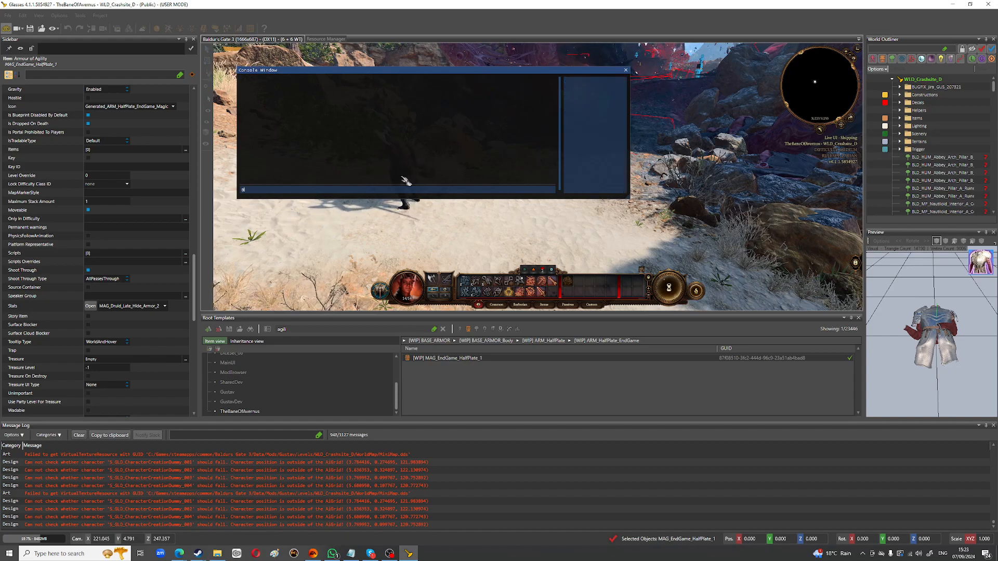
type("spl")
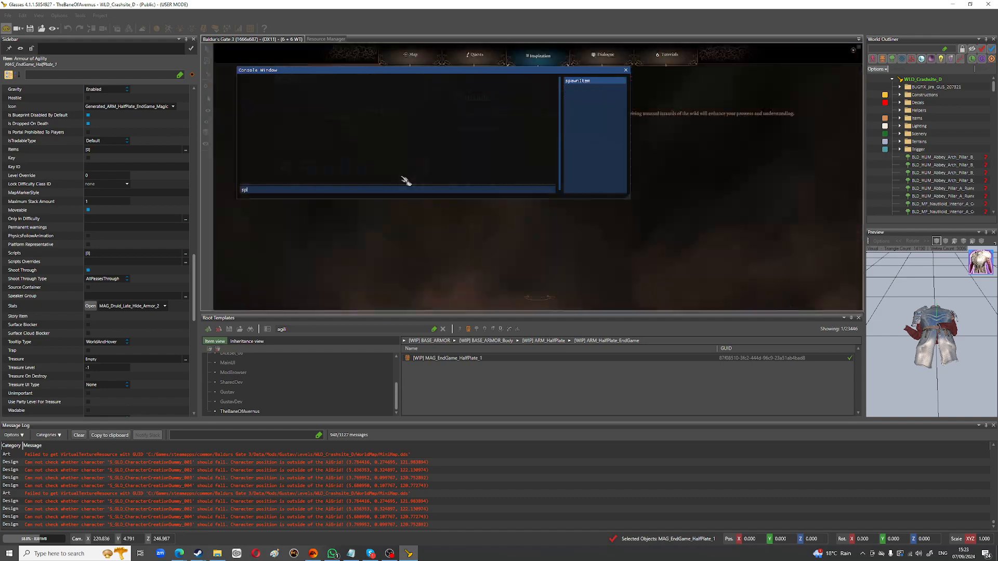
type("l")
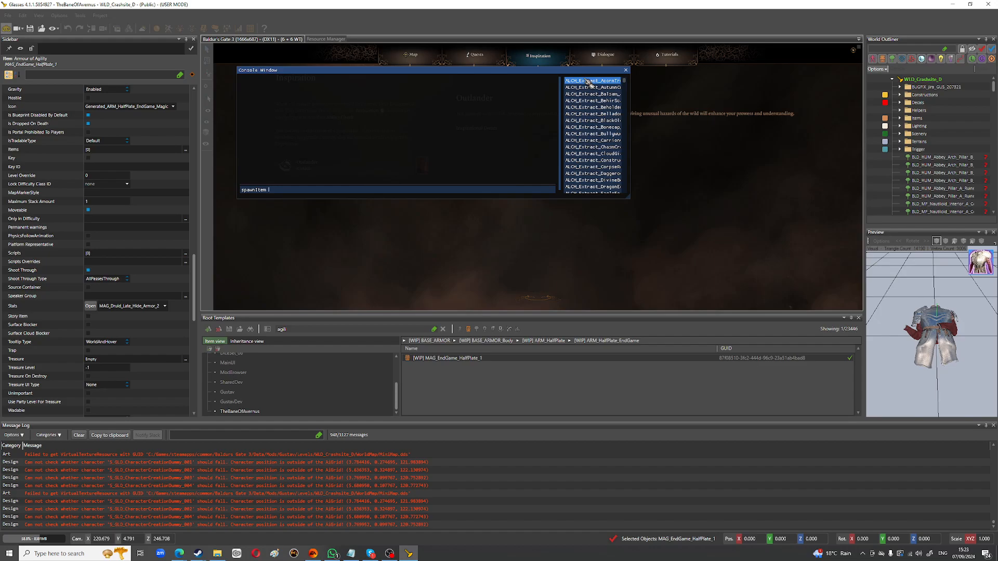
type("87")
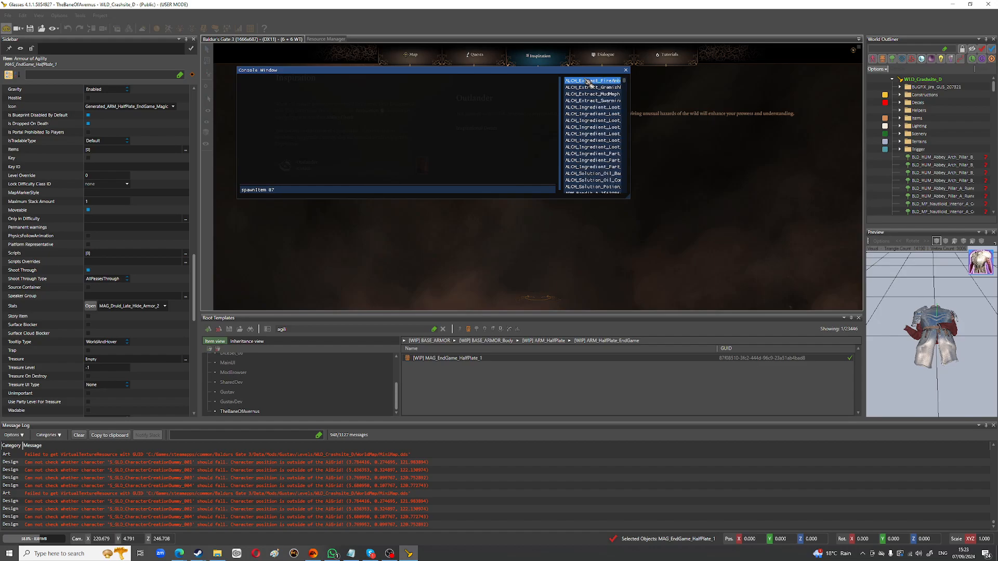
type("f")
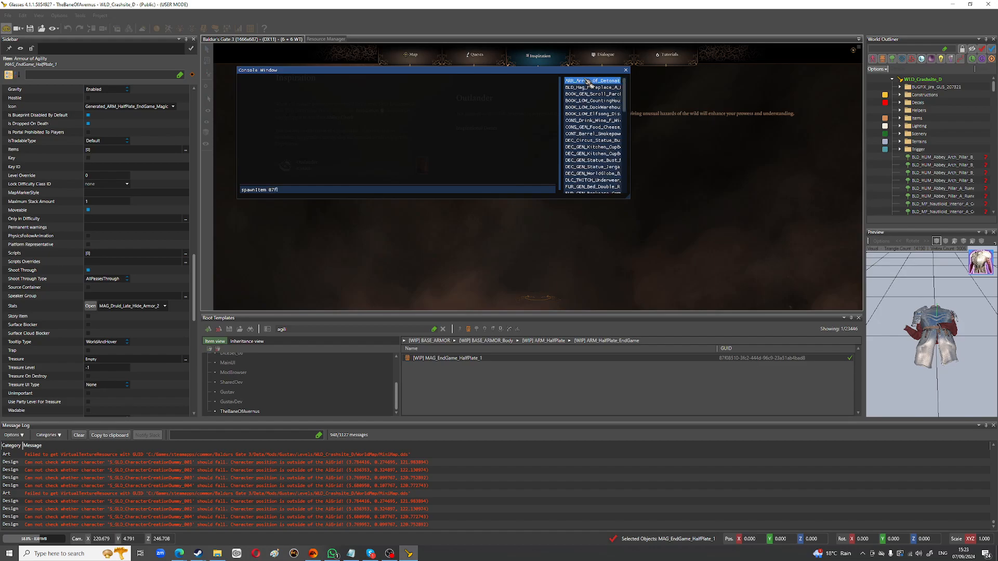
type("0")
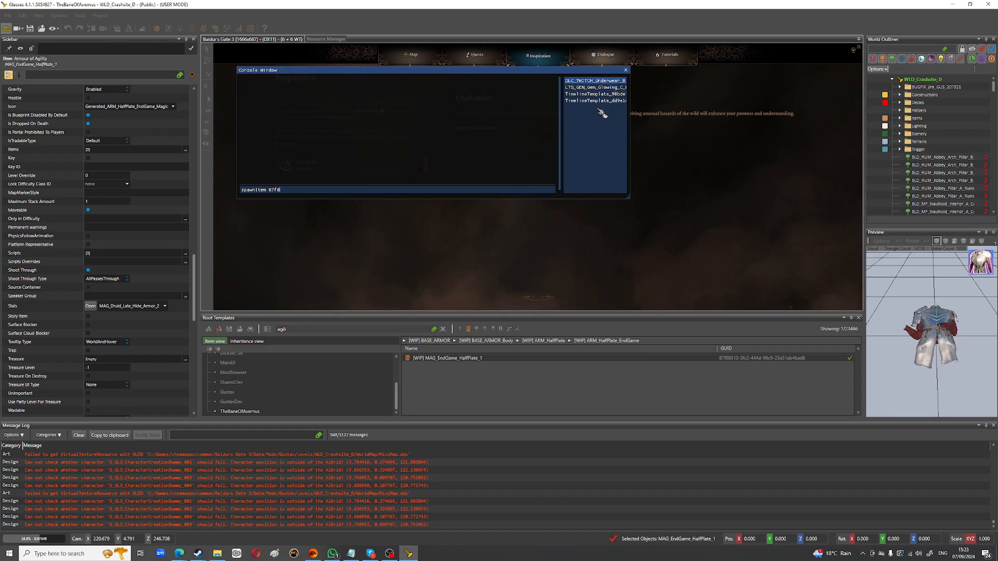
type("8")
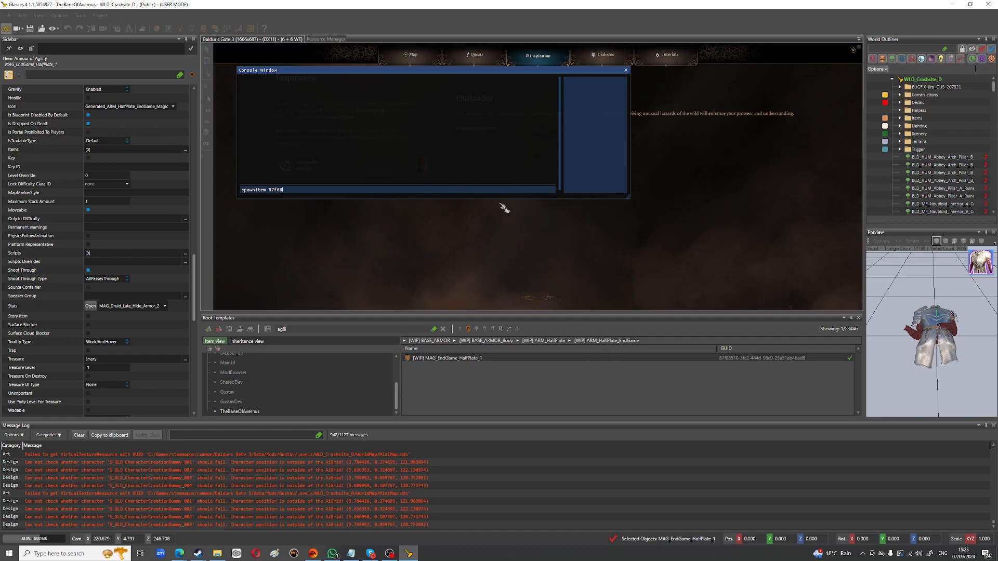
left_click(626, 71)
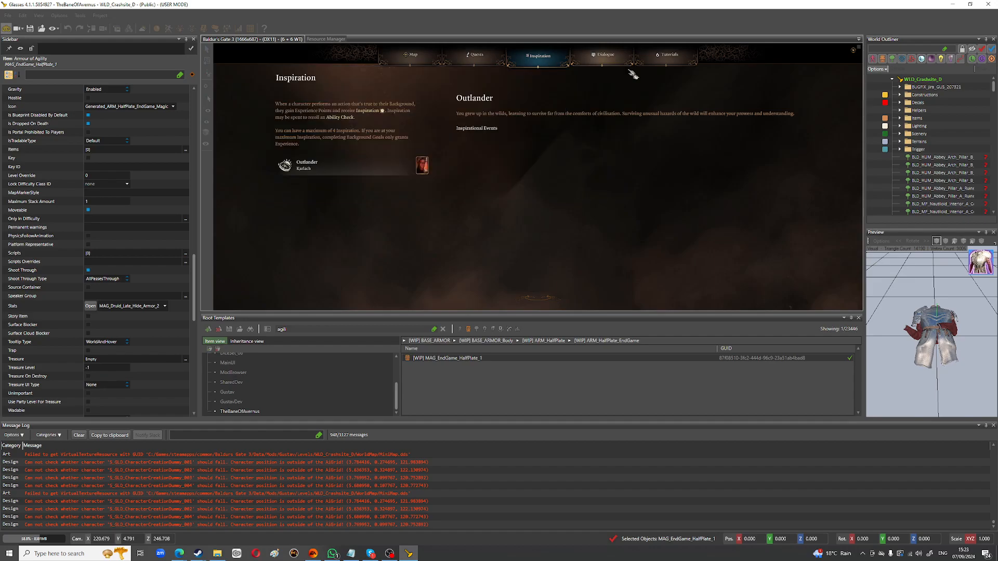
left_click(855, 54)
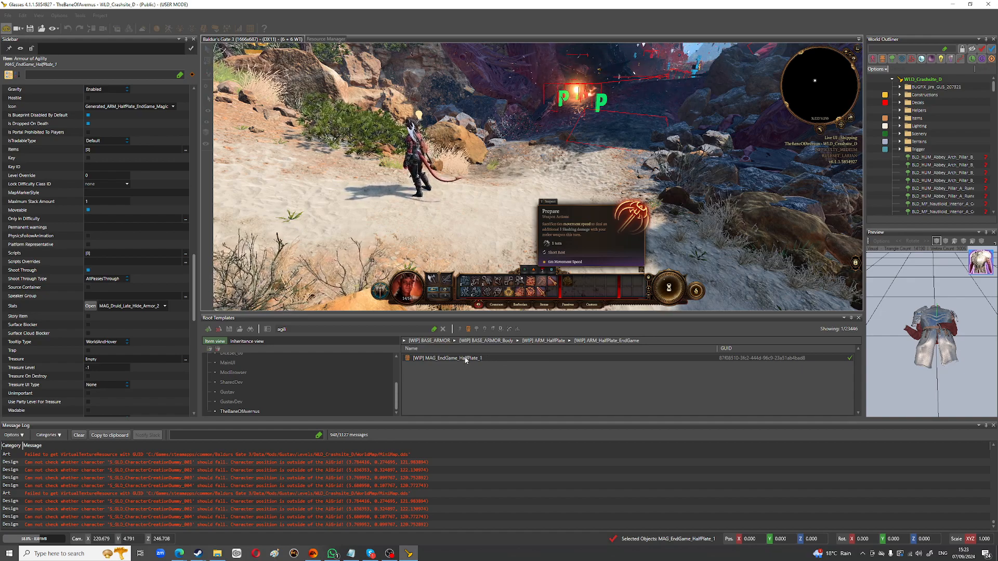
left_click(6, 29)
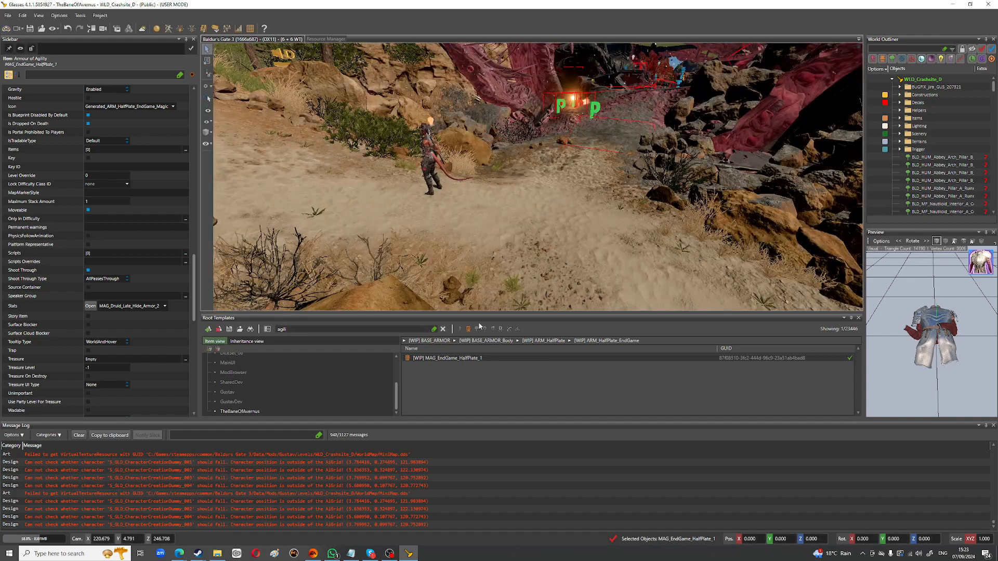
Step: Create a new template named MAG_EndGame_HalfPlate_2 from MAG_EndGame_HalfPlate_1 and save the root templates
right_click(465, 361)
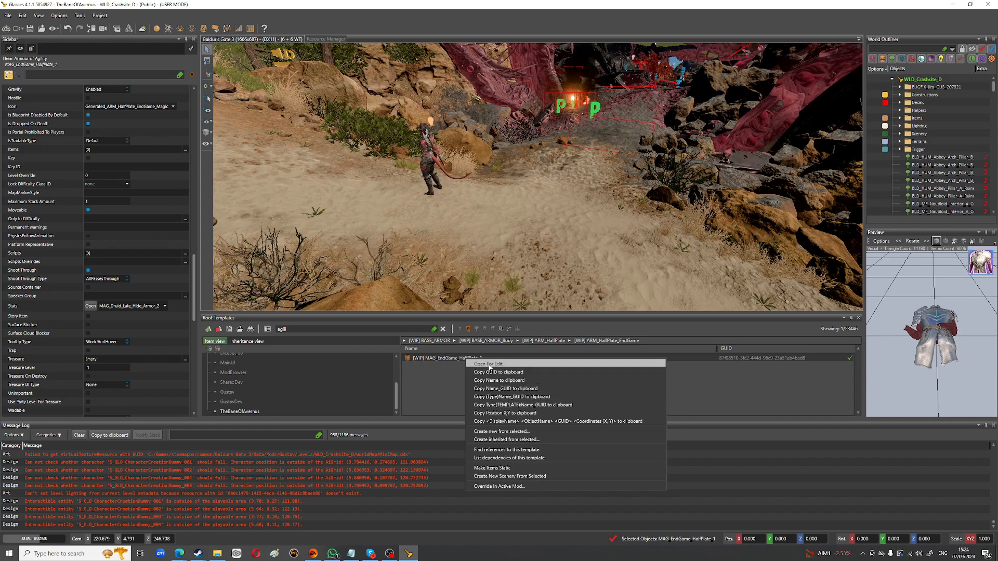
left_click(516, 431)
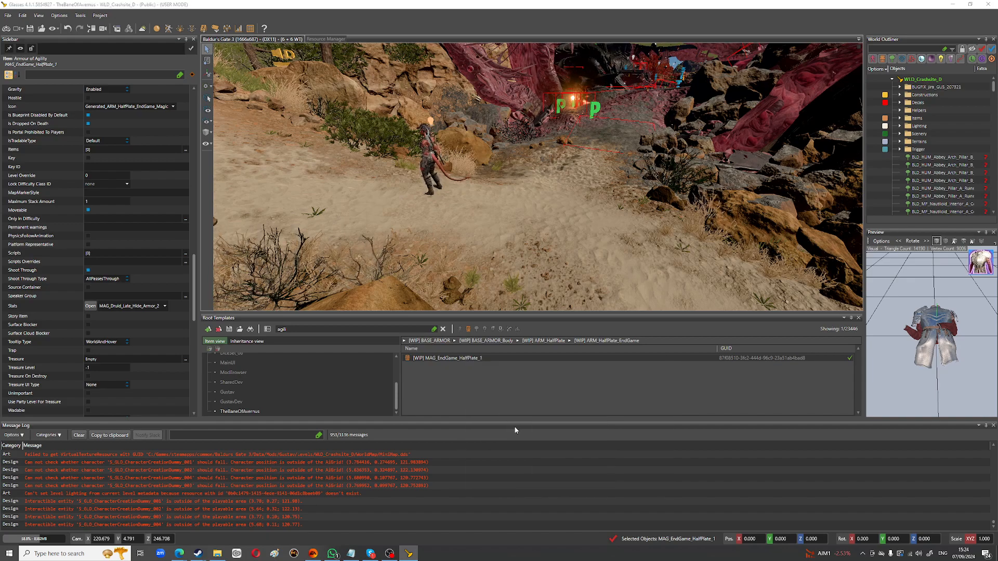
left_click(129, 227)
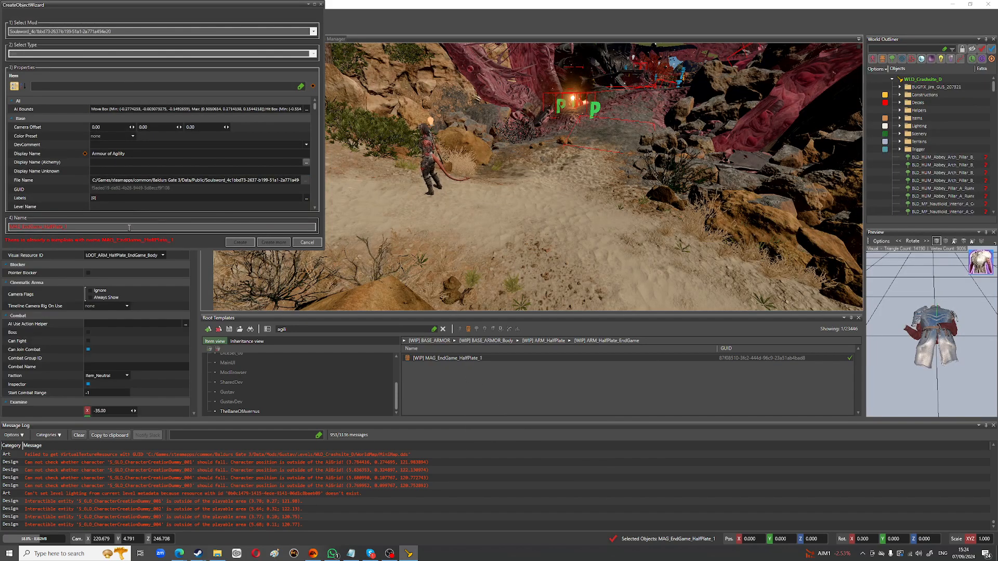
key("BackSpace")
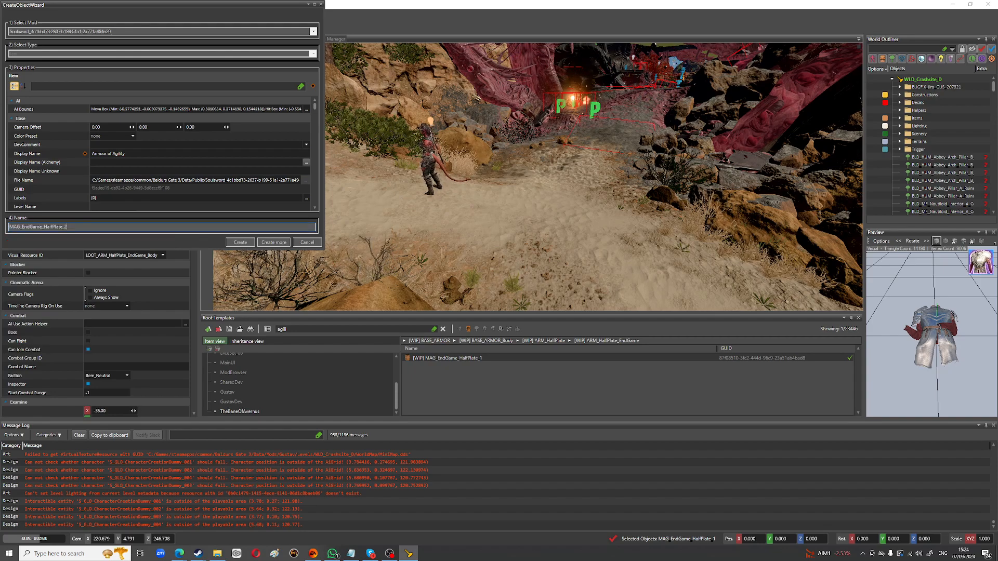
left_click(239, 242)
left_click(544, 367)
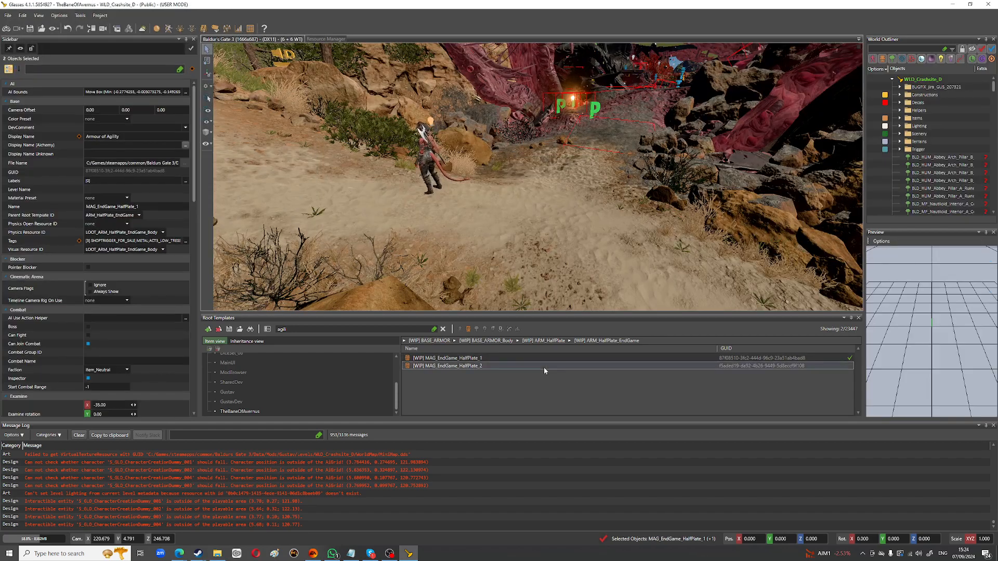
left_click(228, 329)
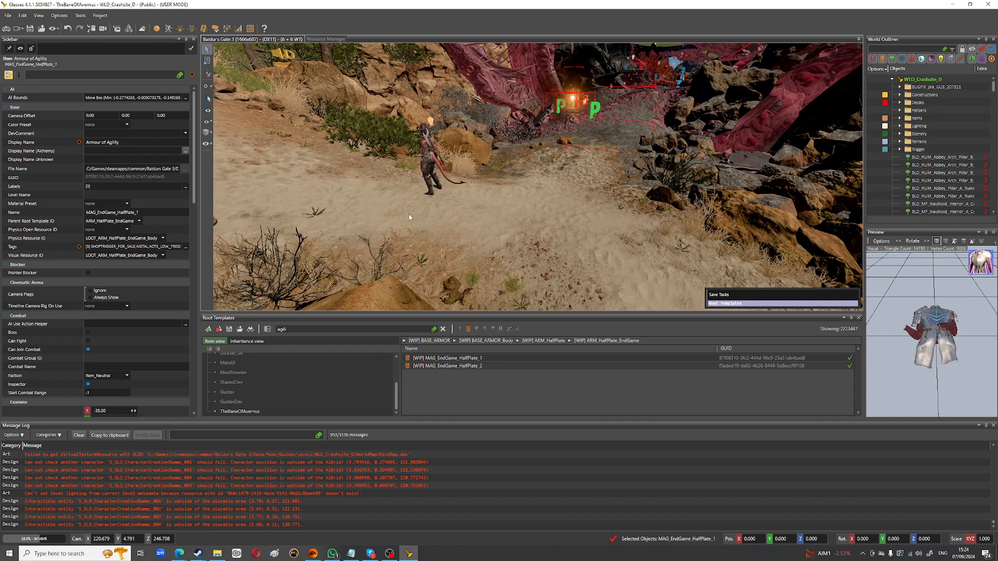
Step: Start game mode and look up MAG_EndGame_HalfPlate_2 in the console using spawnitem with its GUID prefix f5aded
left_click(5, 28)
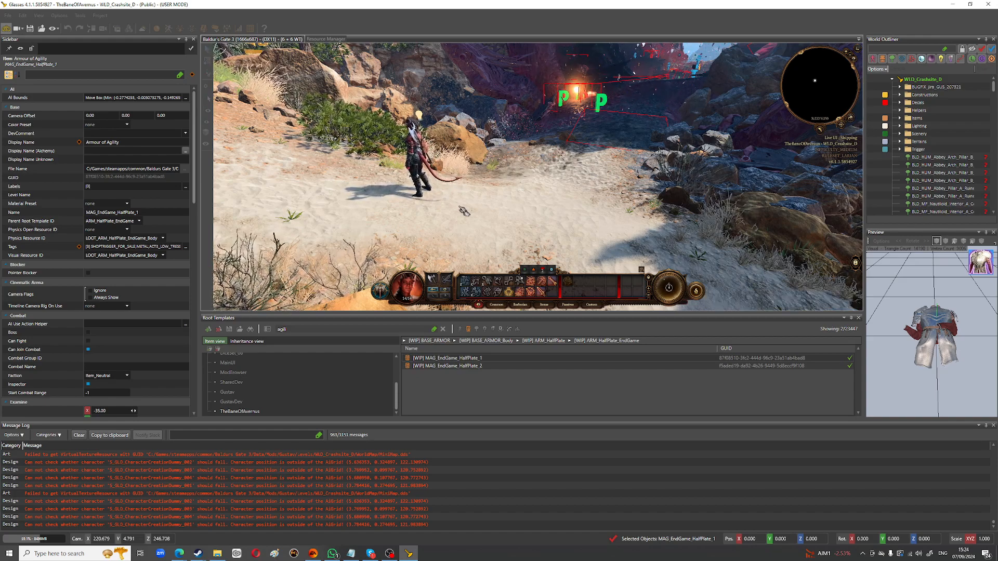
left_click(463, 210)
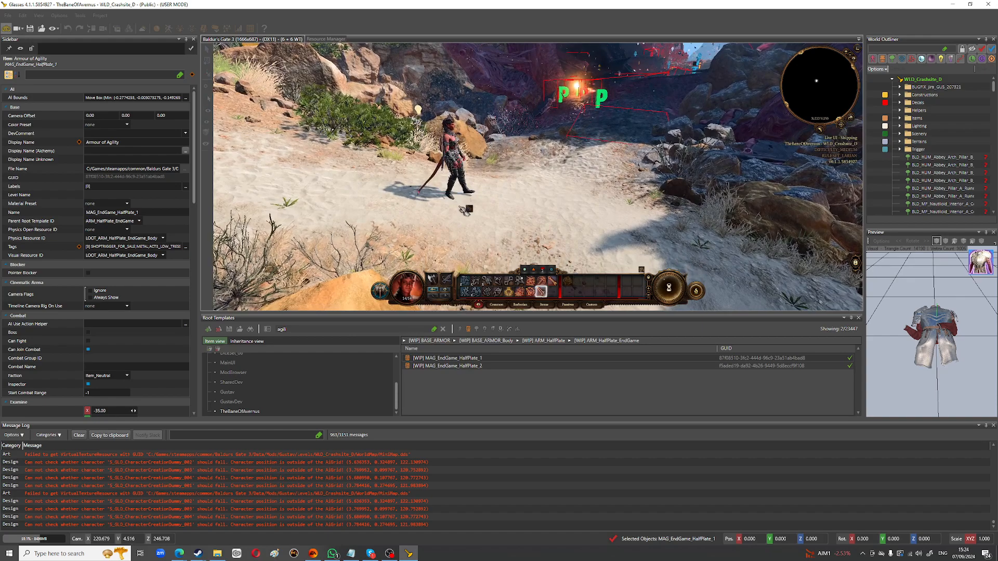
key("grave")
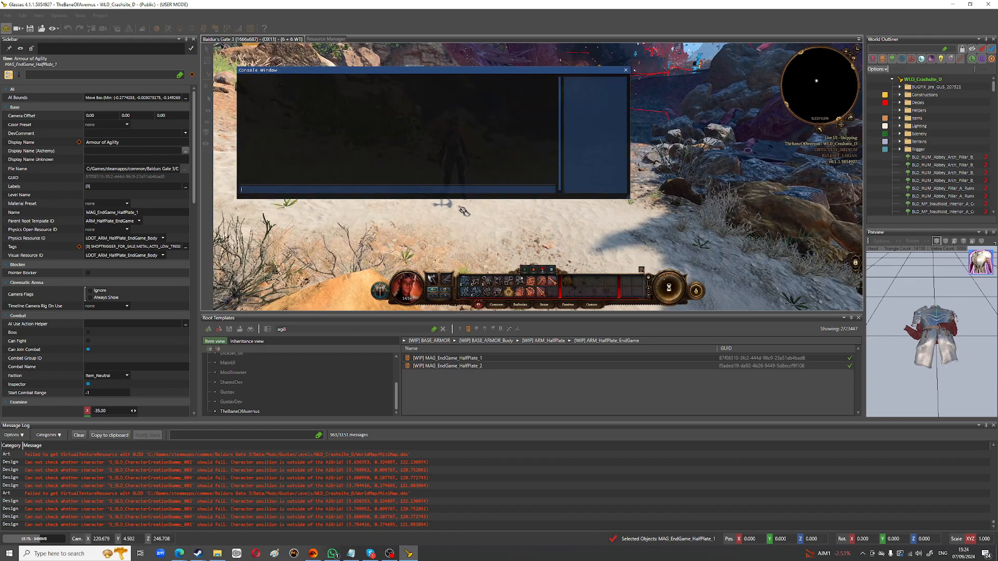
type("spawnItem")
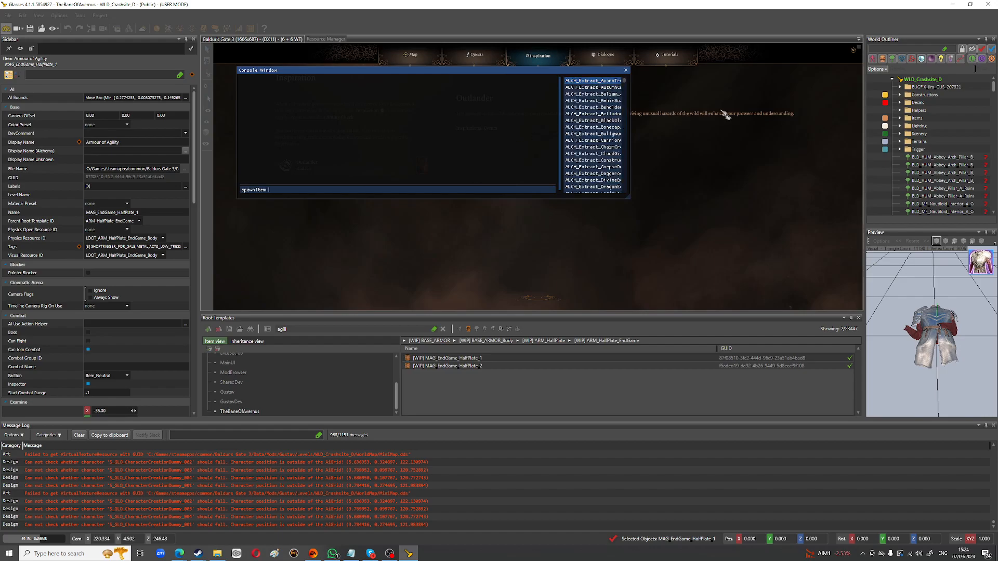
left_click(854, 51)
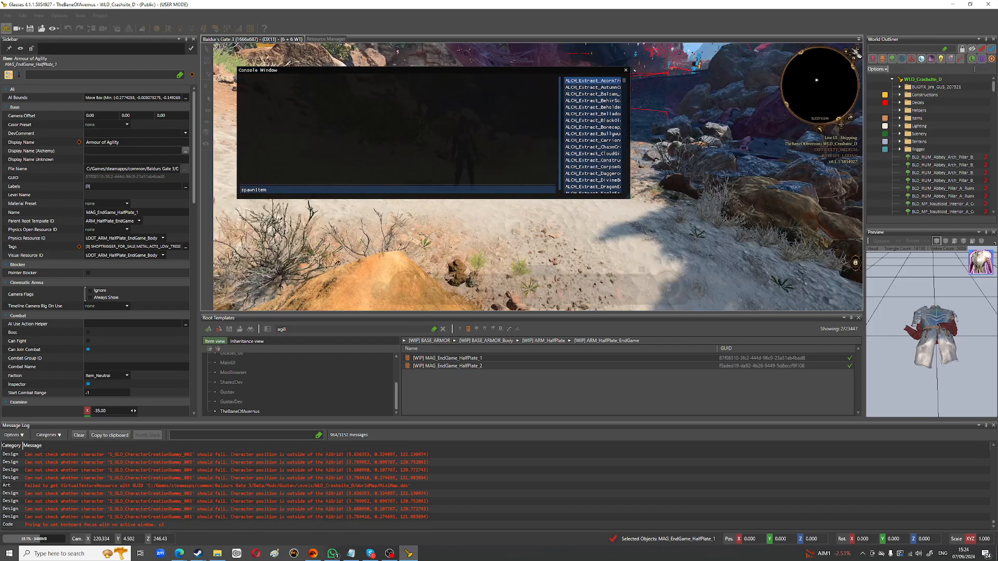
left_click(337, 192)
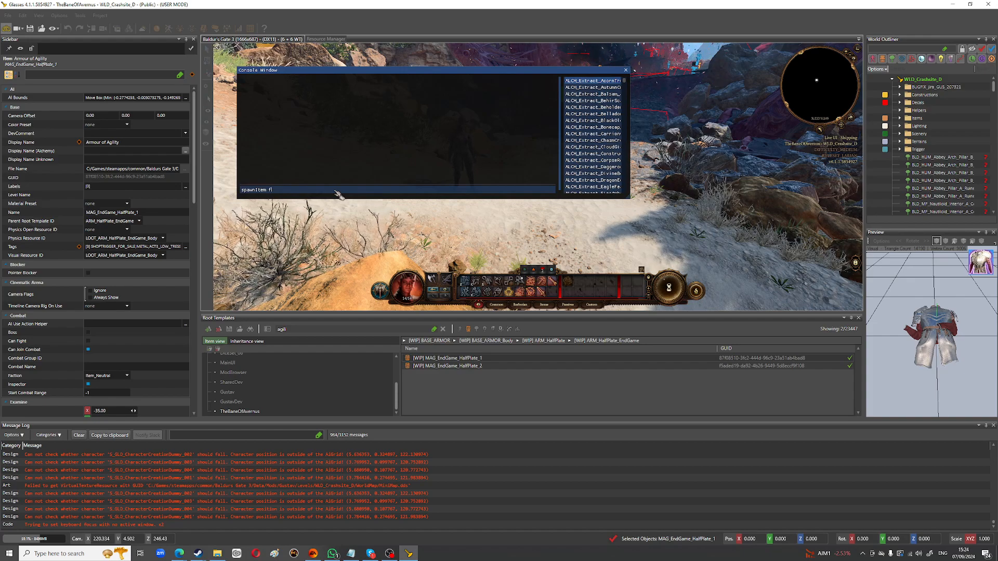
type("f5")
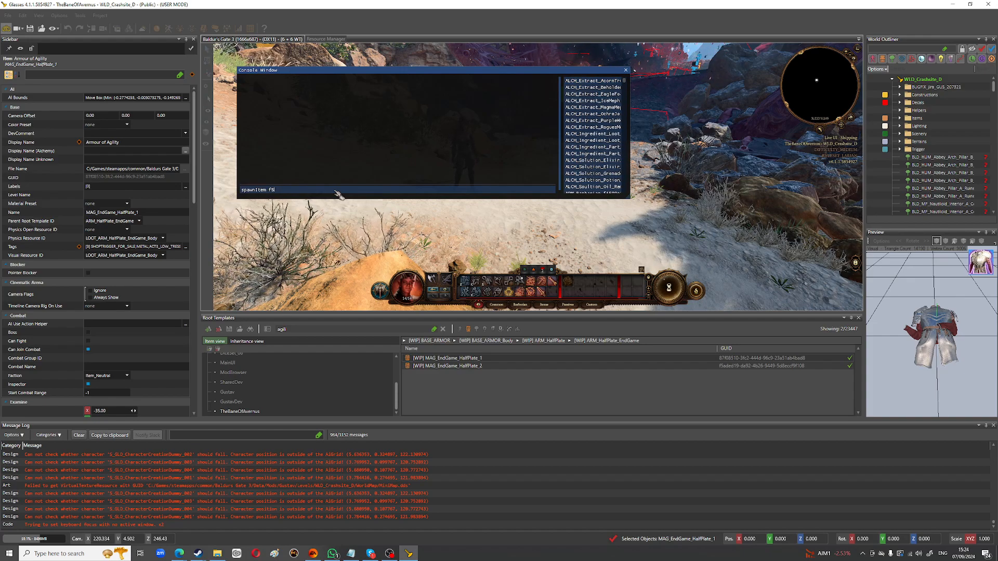
type("ade")
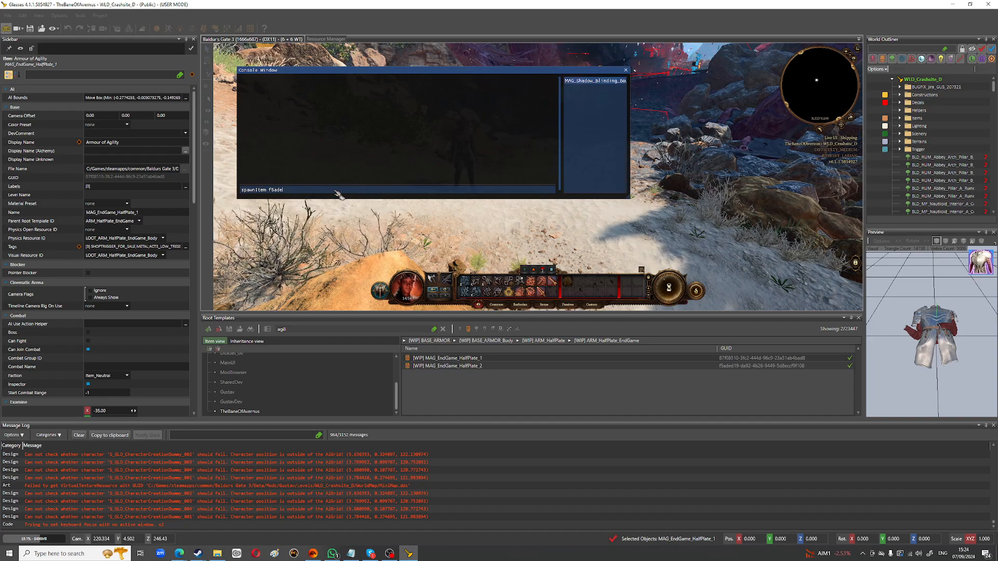
type("d")
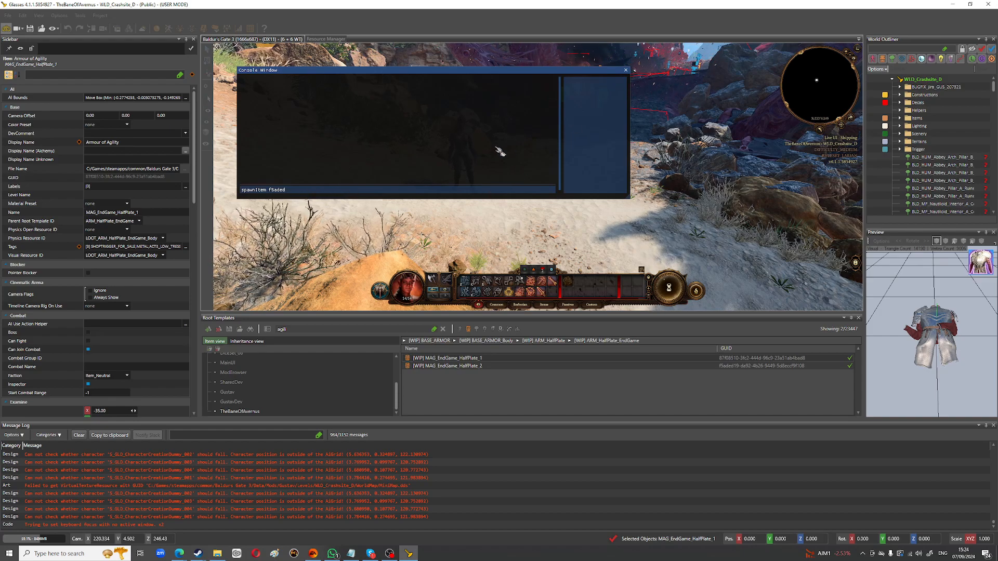
Step: Check the Stats setting in the MAG_EndGame_HalfPlate_1 properties, close the console and leave game mode
scroll(192, 250, "down", 10)
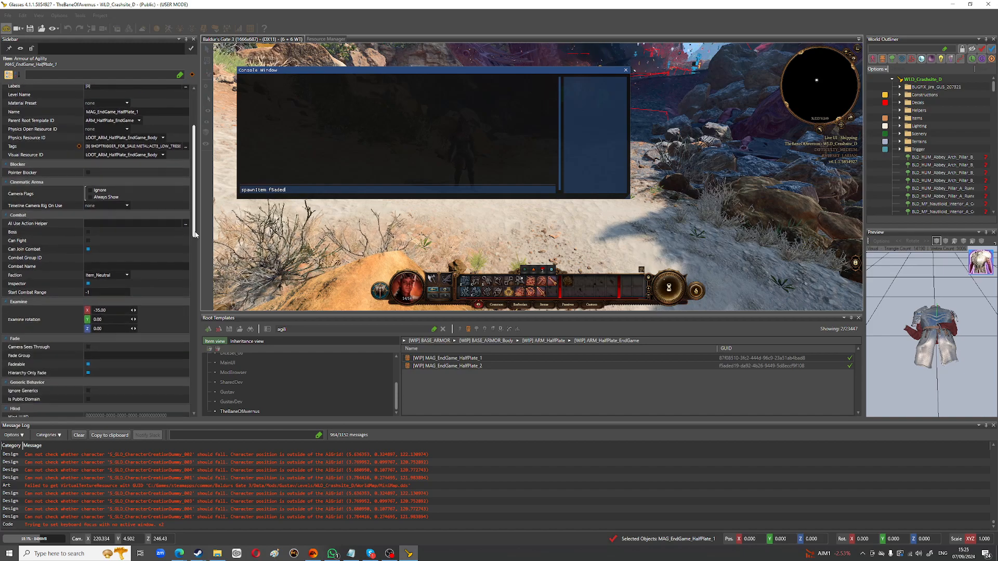
scroll(192, 320, "down", 10)
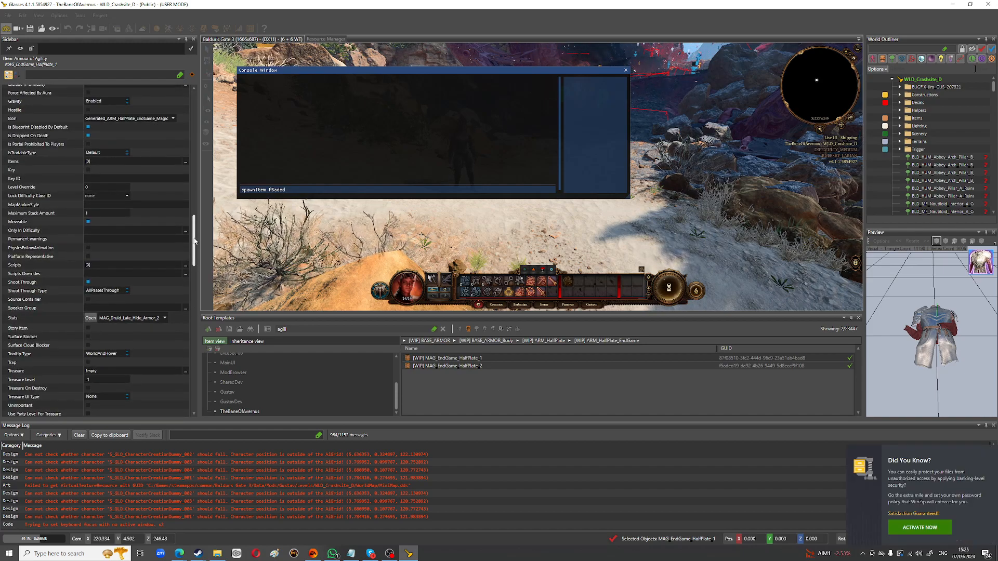
left_click_drag(192, 240, 193, 255)
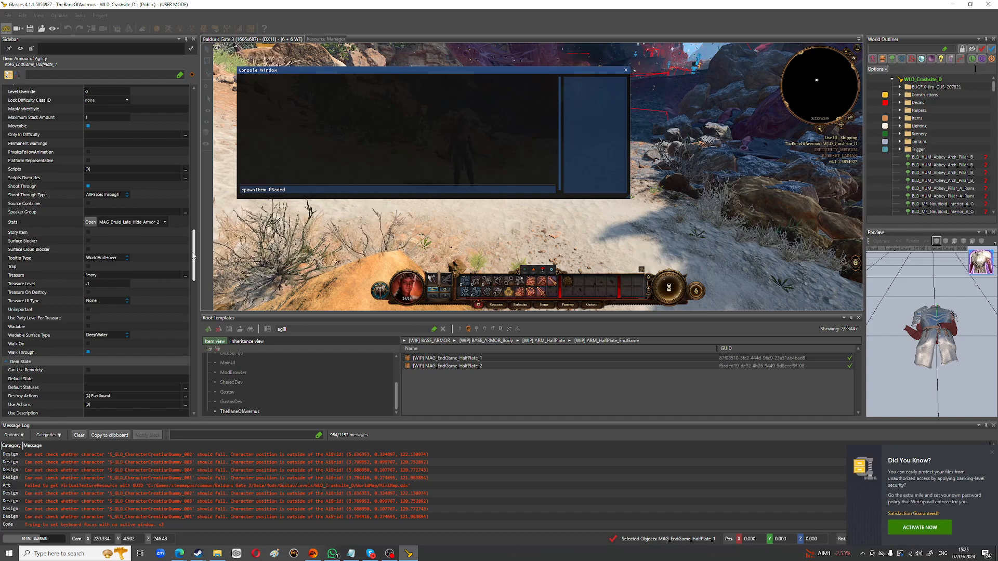
scroll(193, 255, "up", 3)
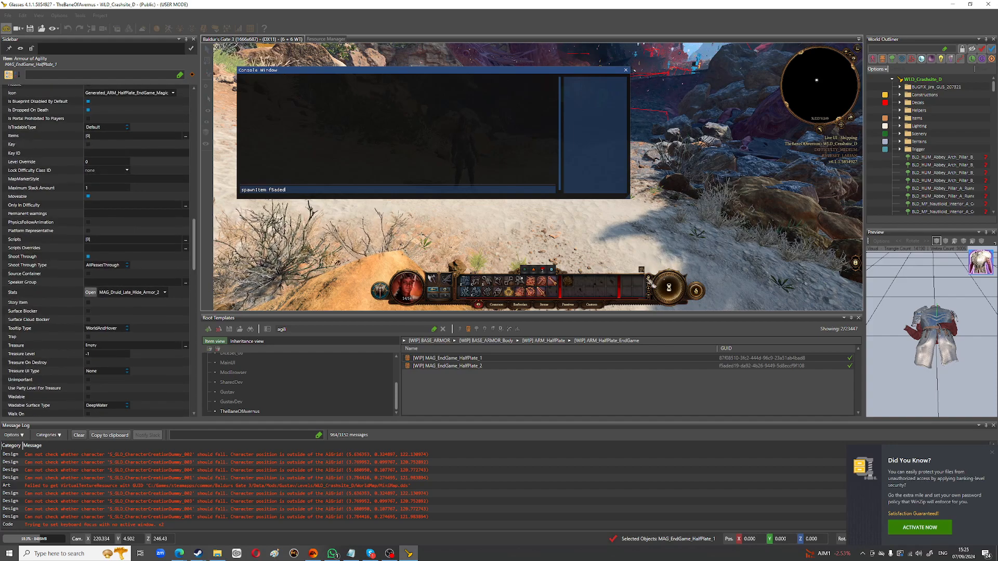
left_click(626, 69)
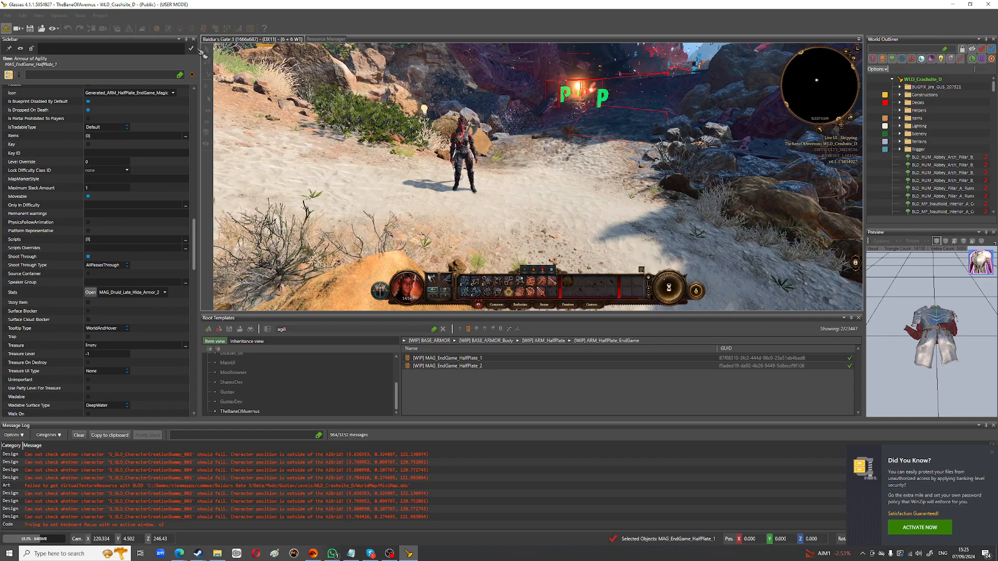
left_click(6, 29)
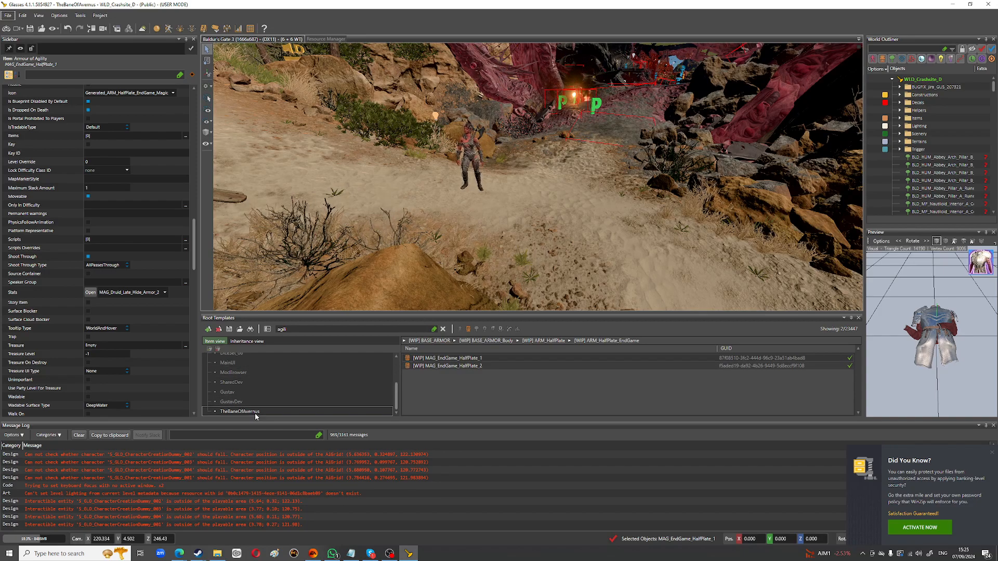
left_click(248, 412)
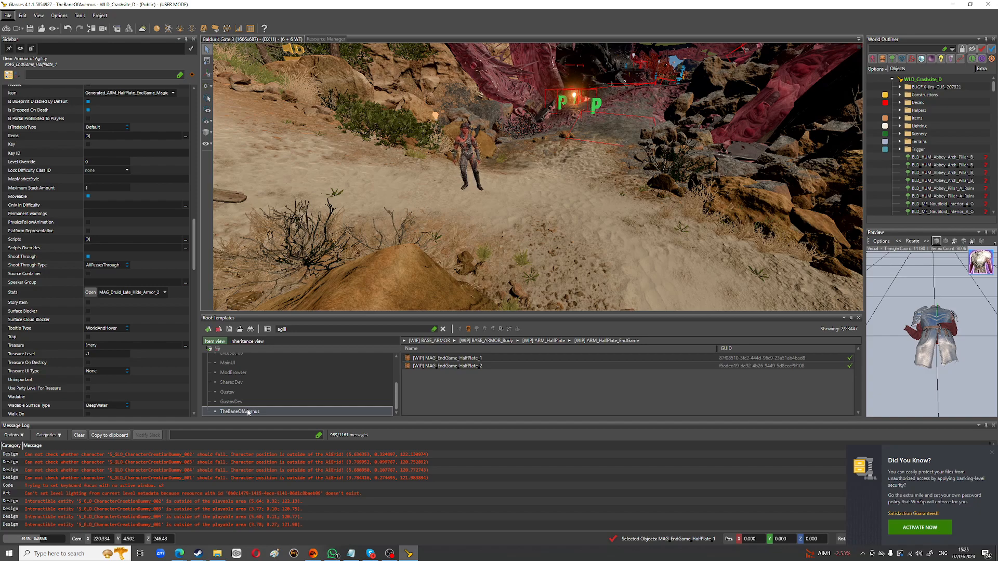
left_click(507, 213)
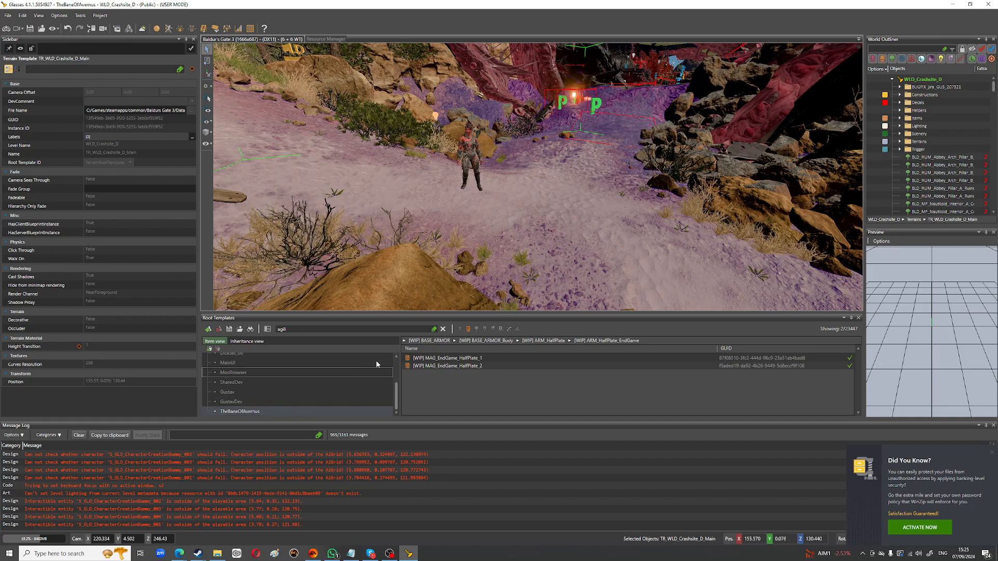
Step: Clear the root template search for the TheBaneOfAvernus mod and select the WPN_HUM_Greatsword_B_SS template
left_click(405, 341)
left_click(240, 412)
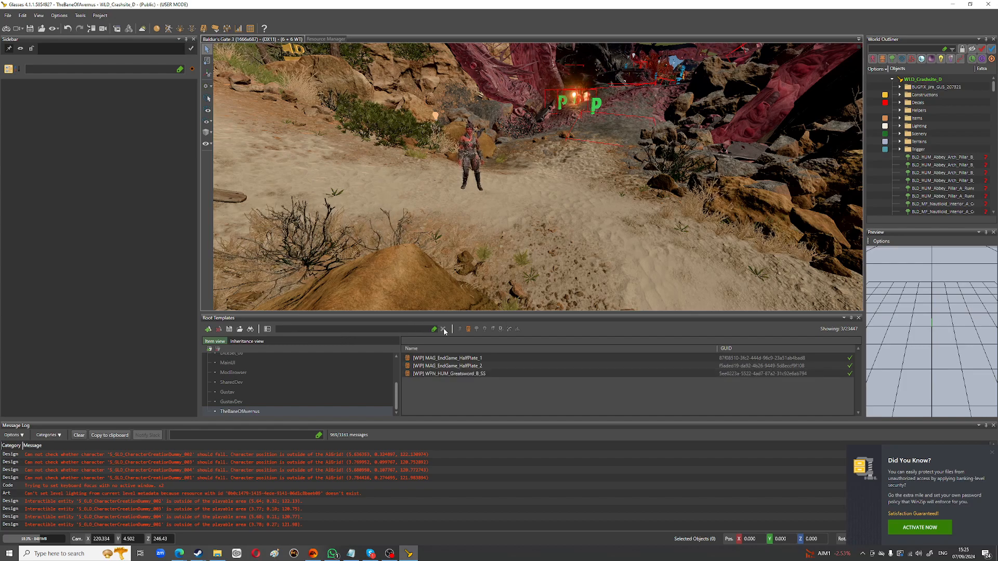
left_click(491, 373)
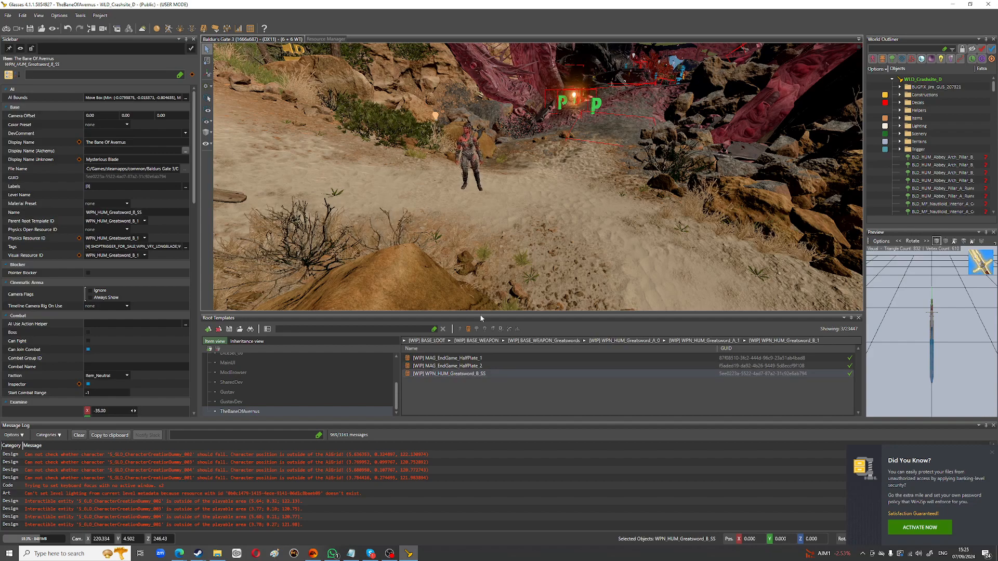
Step: Start game mode and spawn WPN_HUM_Greatsword_B_SS through the console using spawnitem with its GUID prefix 5ee0, then close the console
left_click(7, 29)
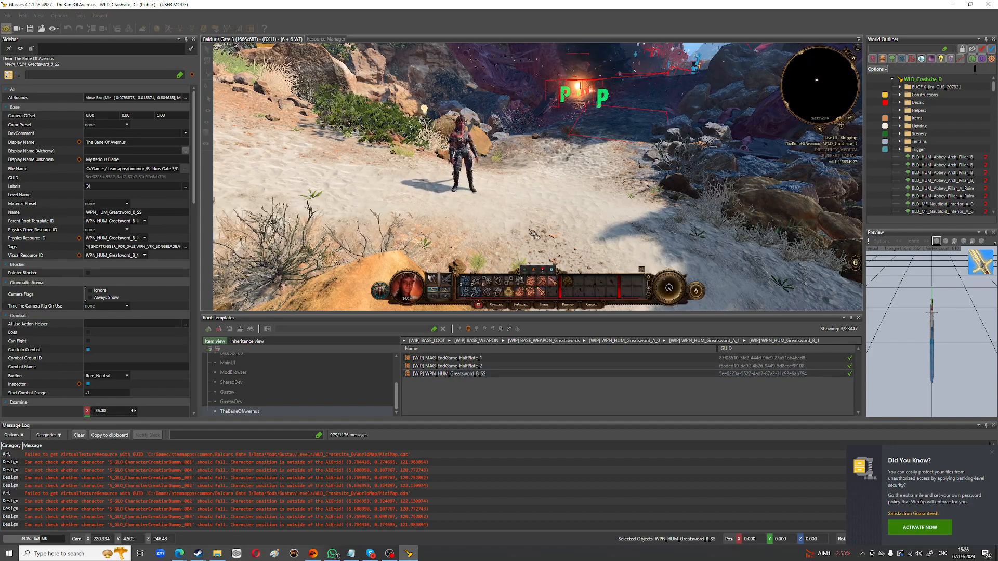
left_click(506, 215)
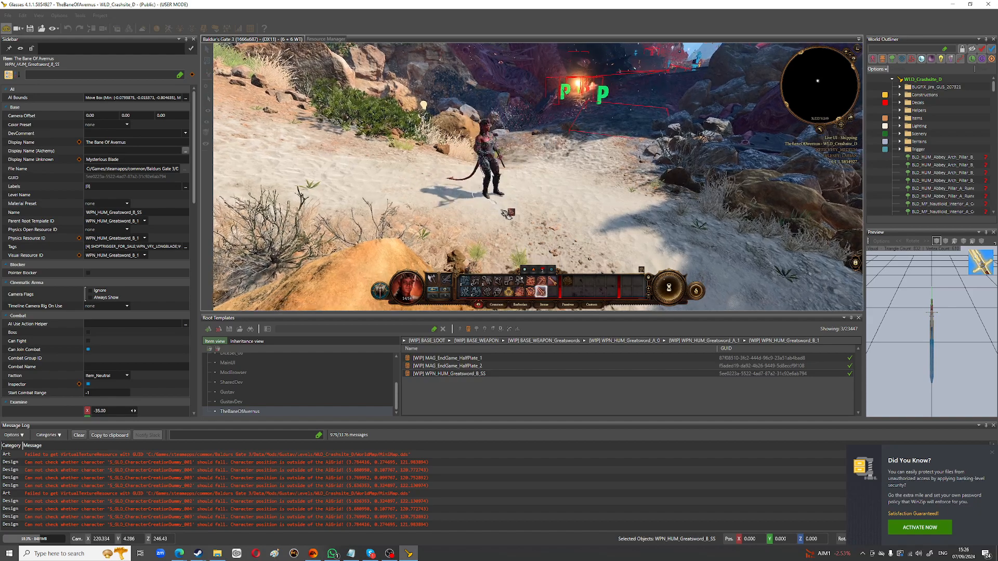
key("grave")
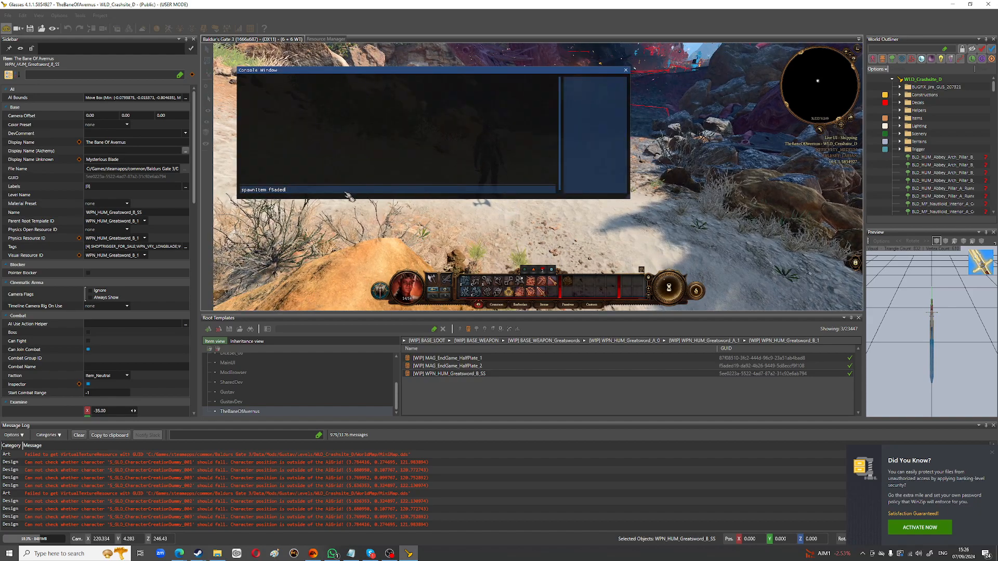
key("BackSpace")
key("BackSpace")
key("BackSpace")
key("BackSpace")
key("BackSpace")
key("BackSpace")
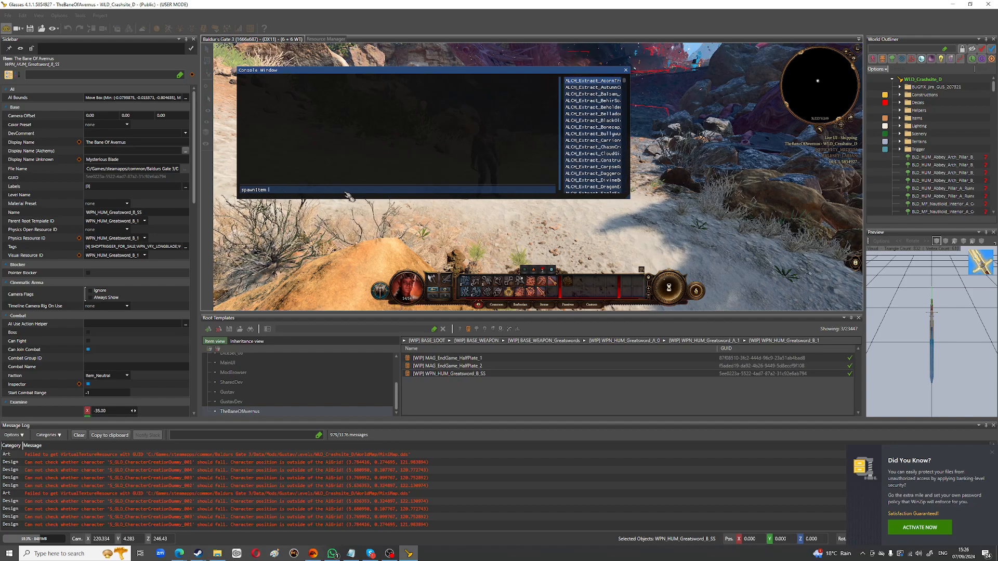
type("5ee")
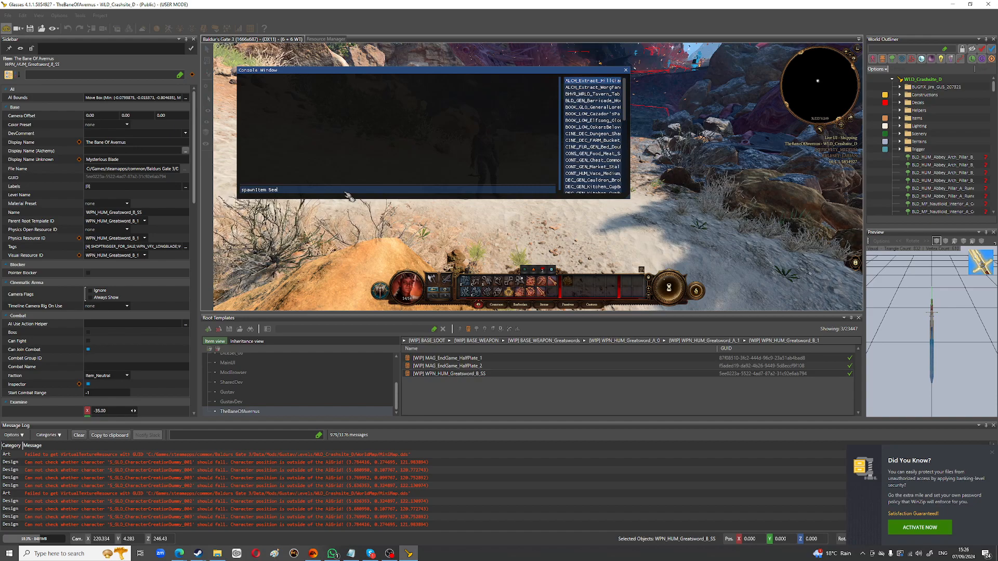
type("0")
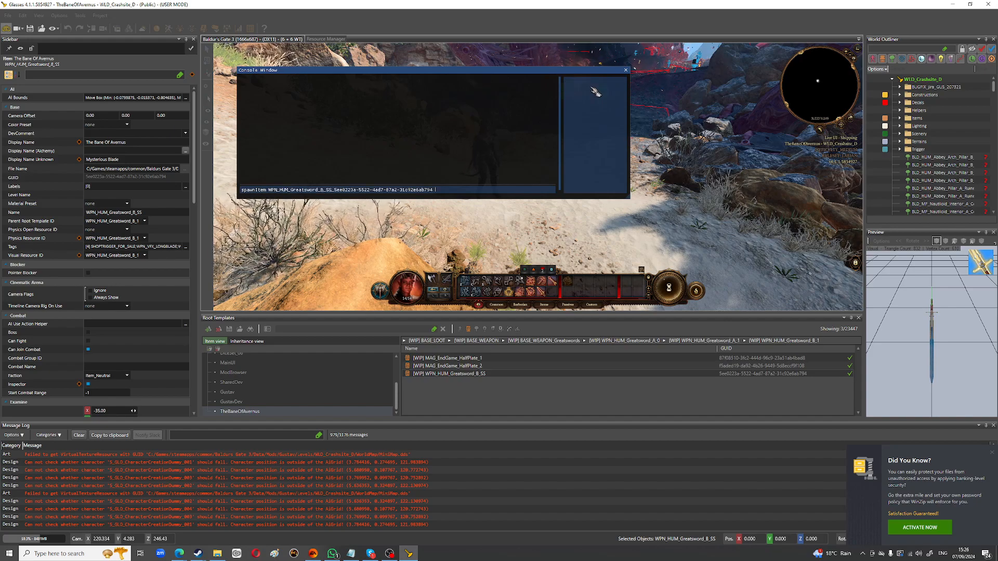
key("Return")
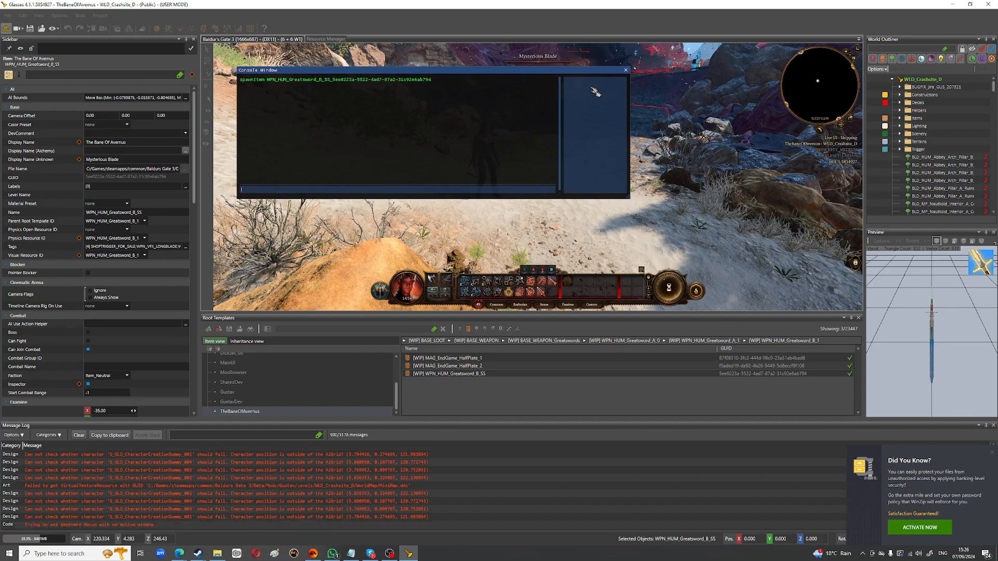
left_click(626, 70)
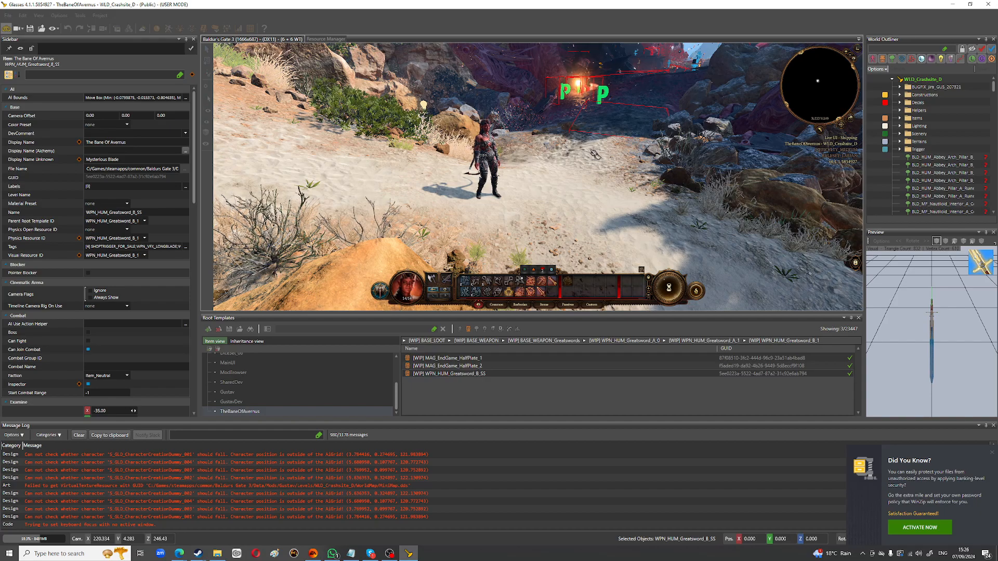
Step: Pick up the Mysterious Blade, equip it in the main hand melee slot and check its item description
left_click(596, 103)
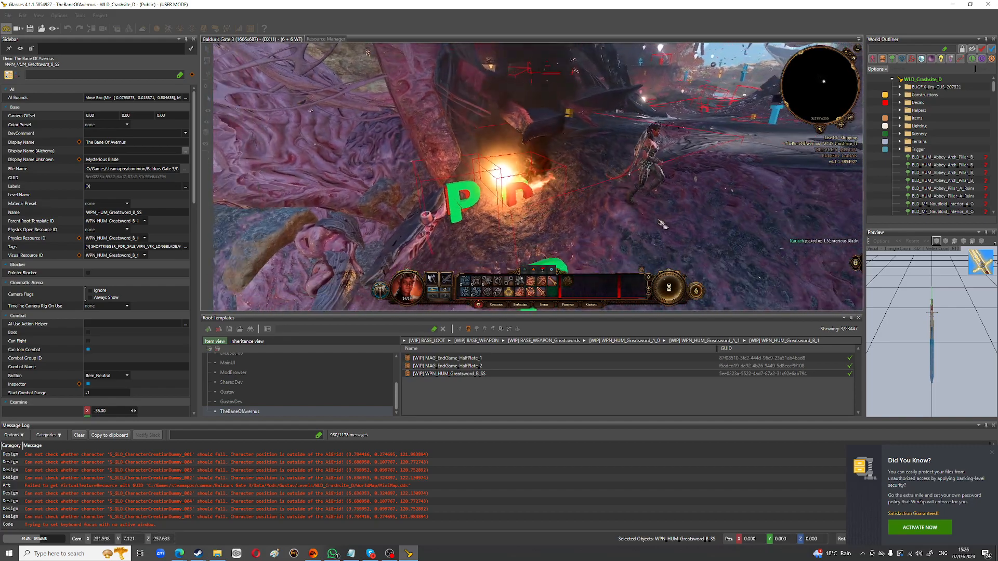
key("i")
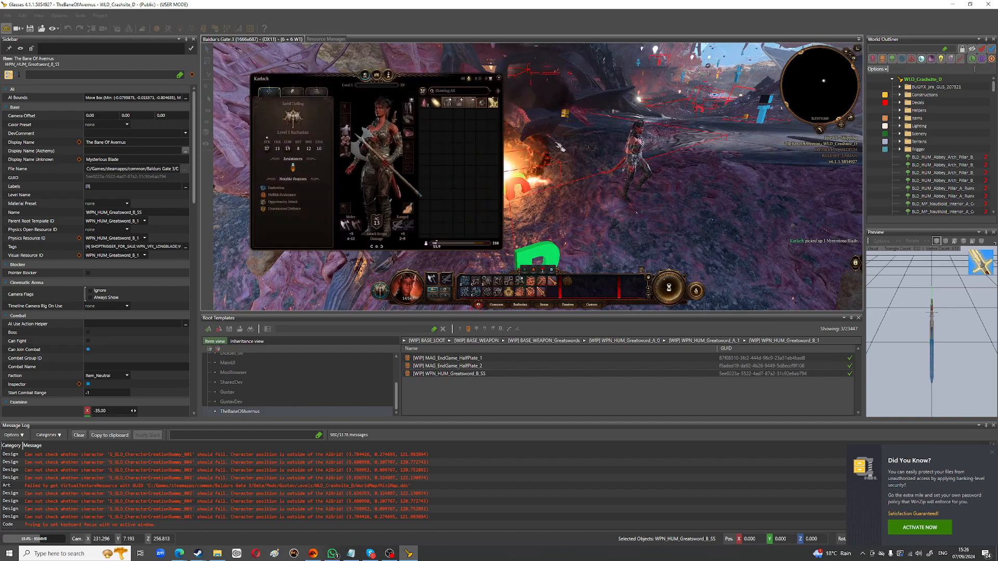
mouse_move(494, 104)
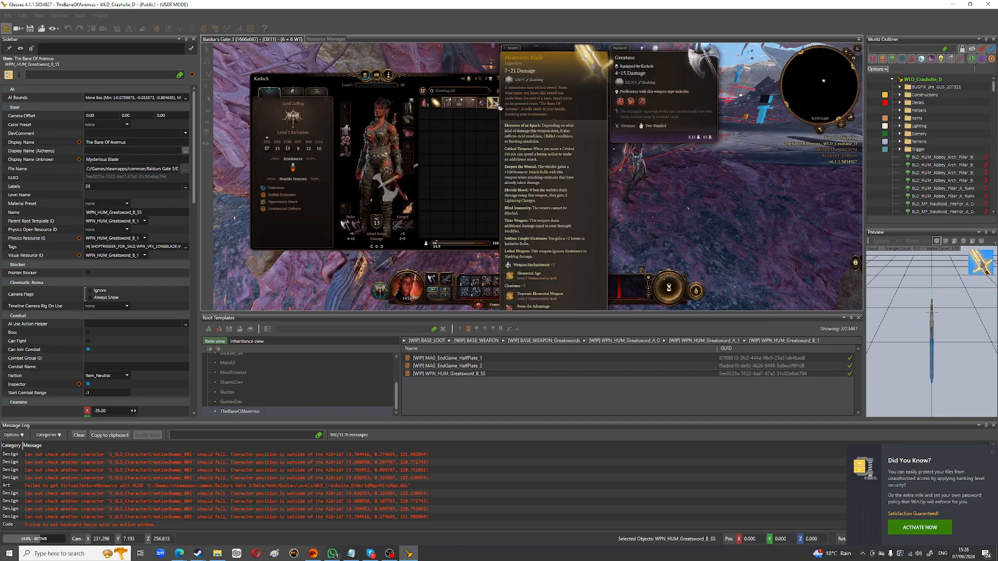
right_click(494, 103)
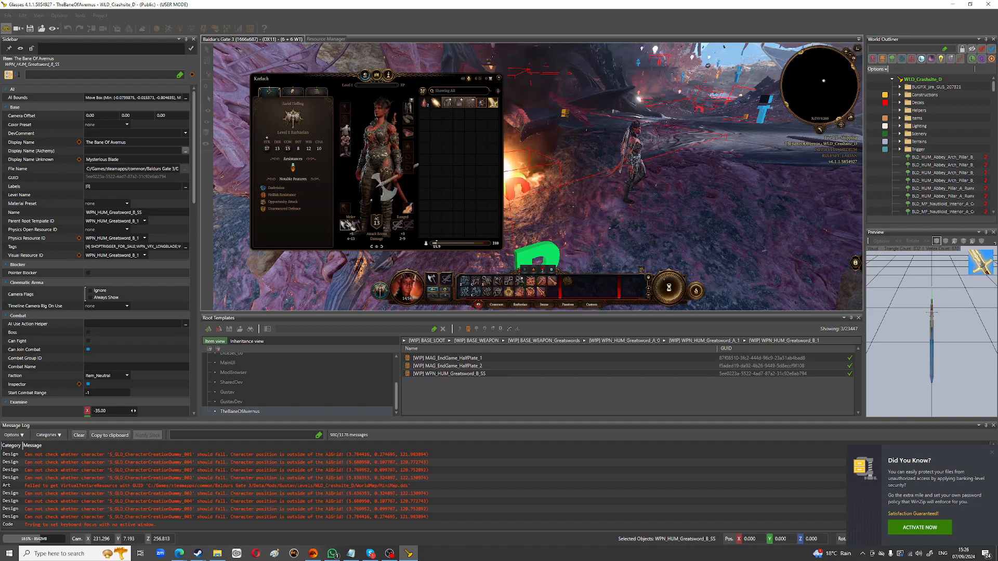
left_click_drag(492, 103, 353, 227)
mouse_move(351, 233)
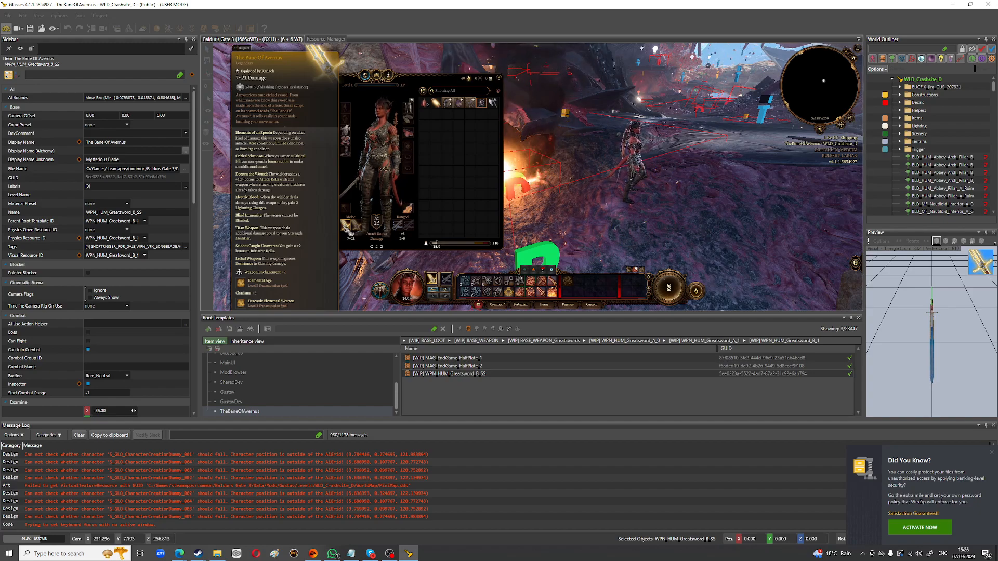
left_click(500, 78)
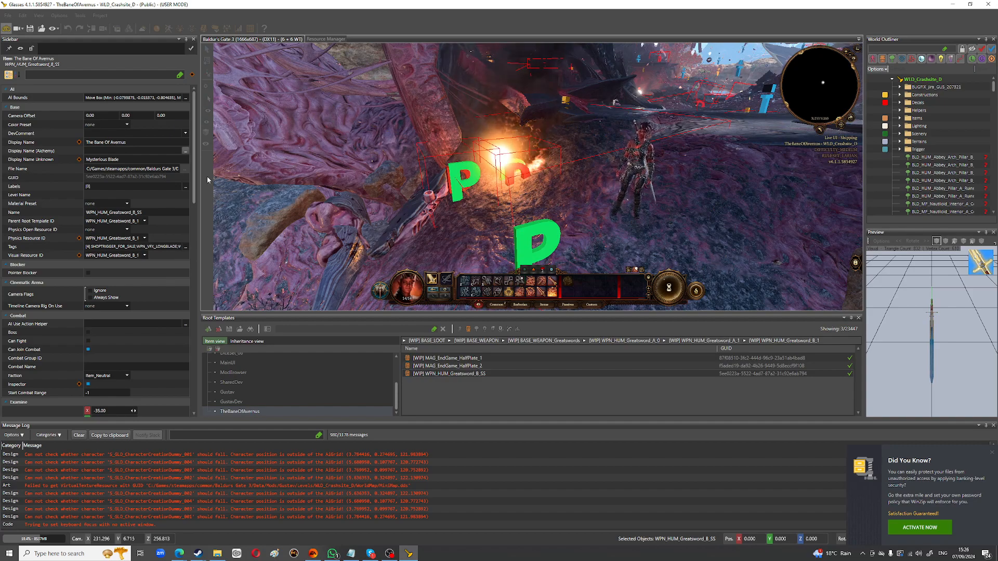
Step: Set the Stats of WPN_HUM_Greatsword_B_SS to SHA_SharSpear and restart game mode, saving the root templates
left_click_drag(194, 170, 193, 351)
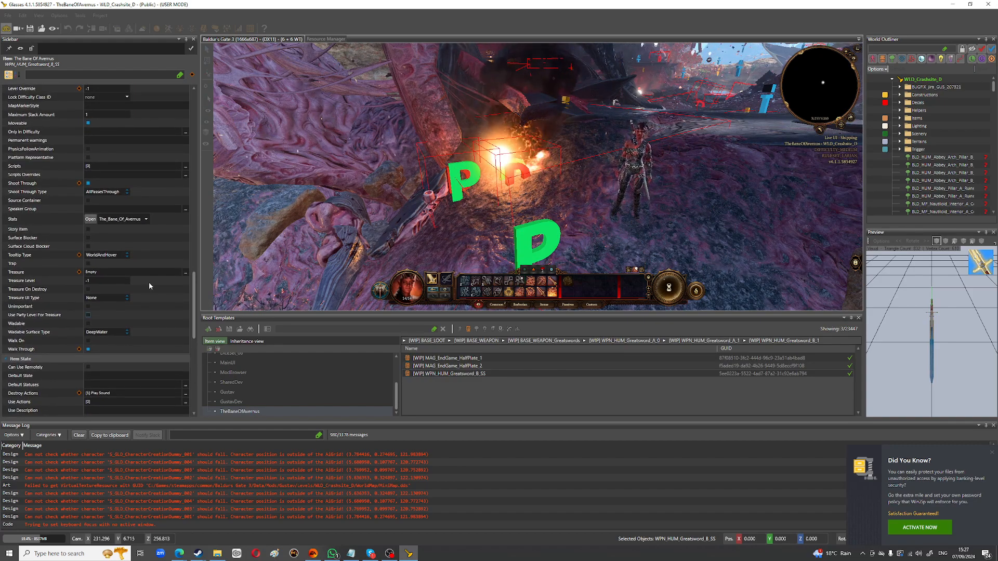
left_click(146, 220)
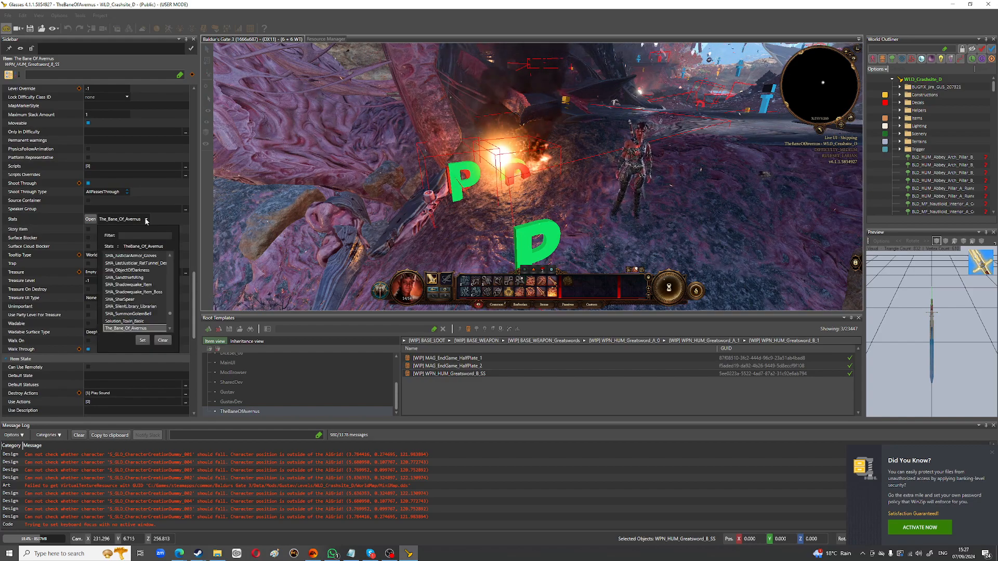
left_click(136, 300)
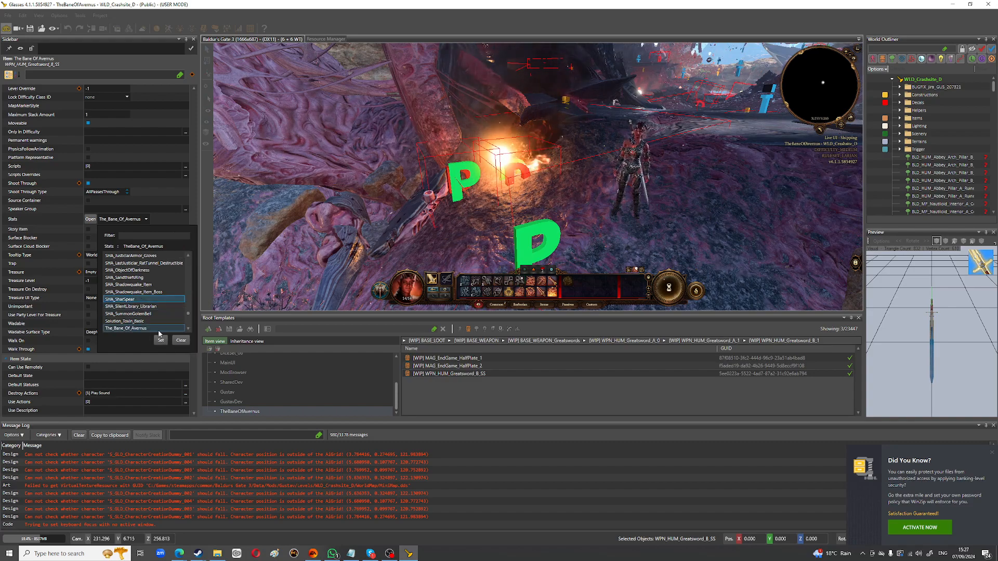
left_click(142, 340)
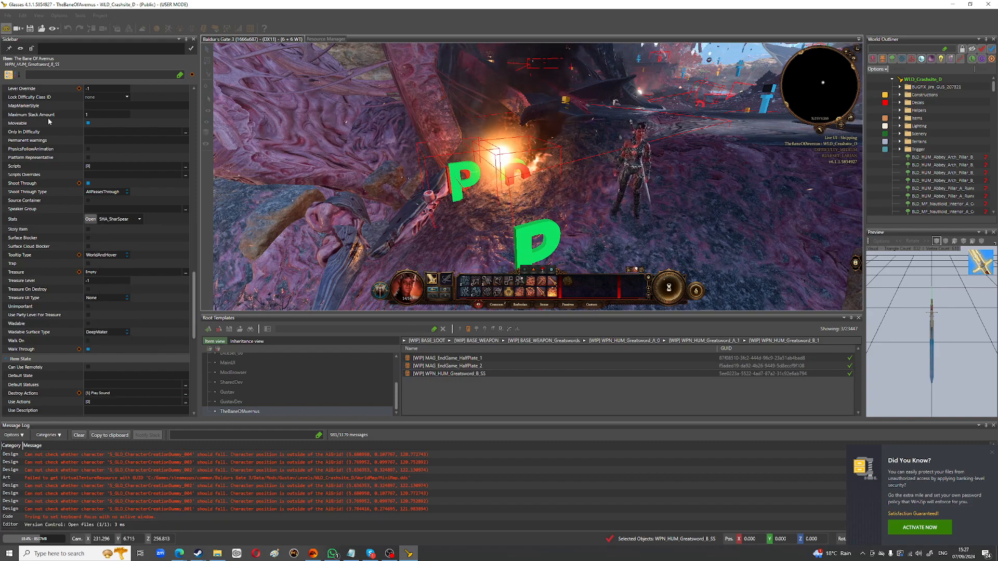
left_click(7, 30)
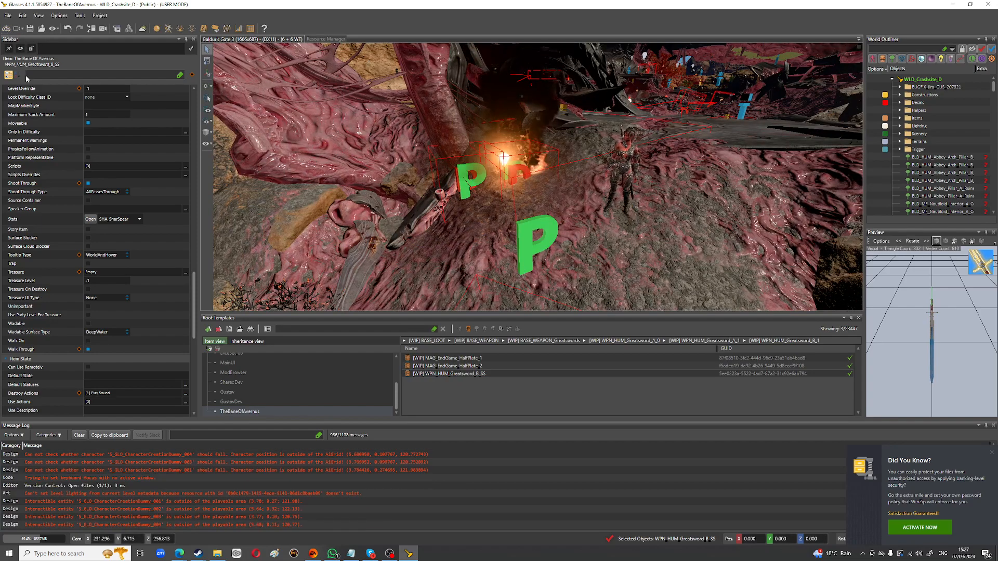
left_click(6, 29)
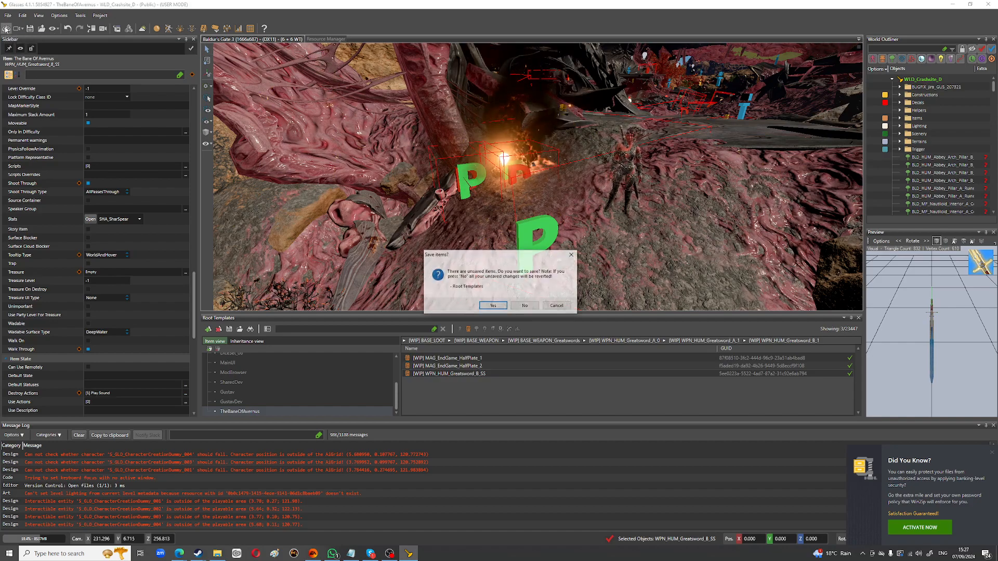
left_click(492, 306)
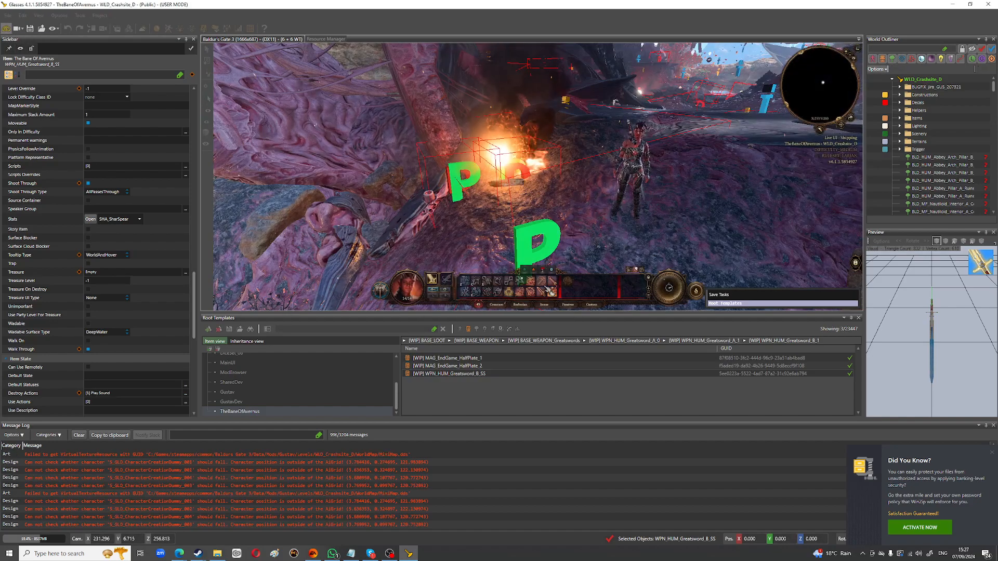
Step: Unequip and re-equip The Bane Of Avernus in the inventory, drop it on the ground and pick it up again
left_click(699, 240)
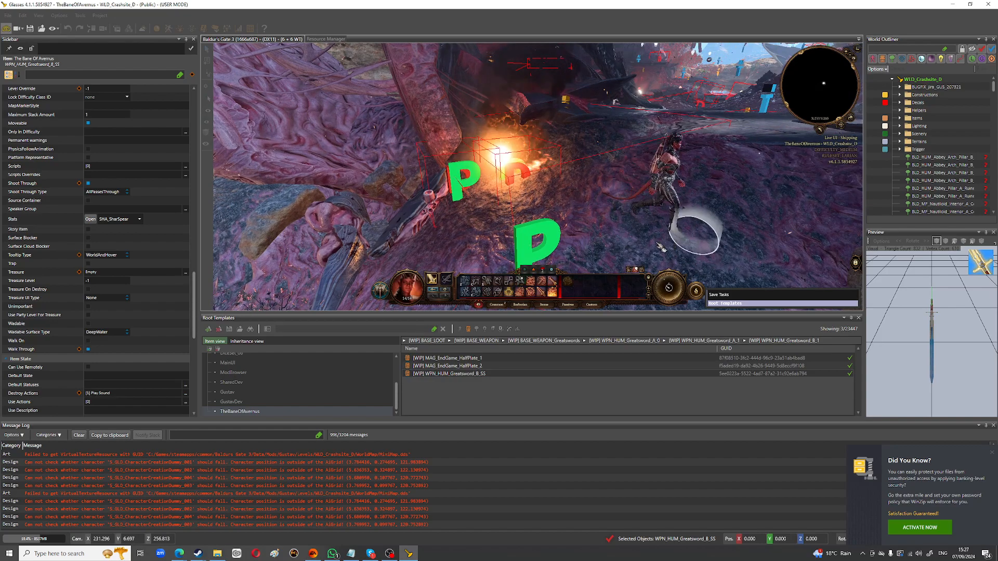
key("i")
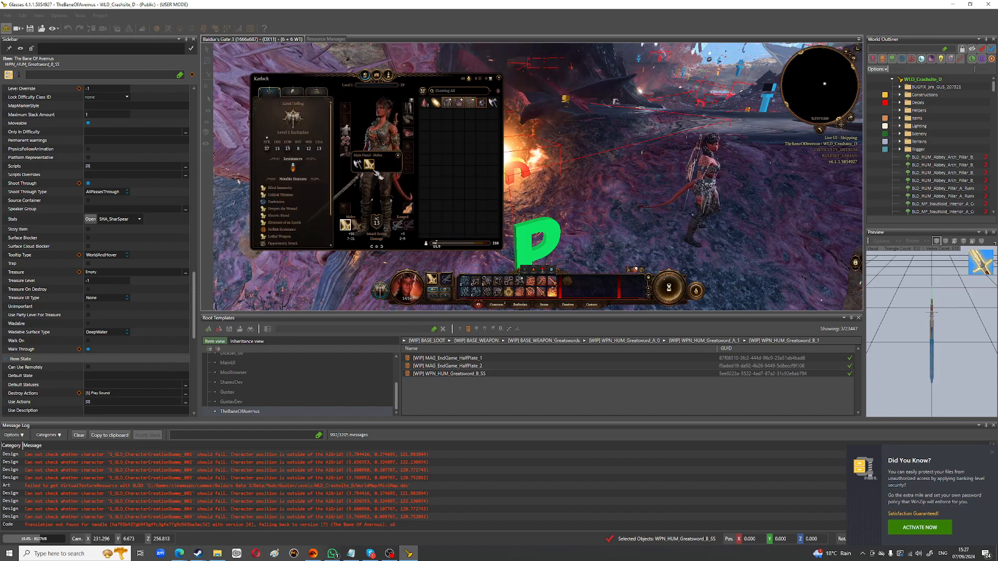
left_click(472, 187)
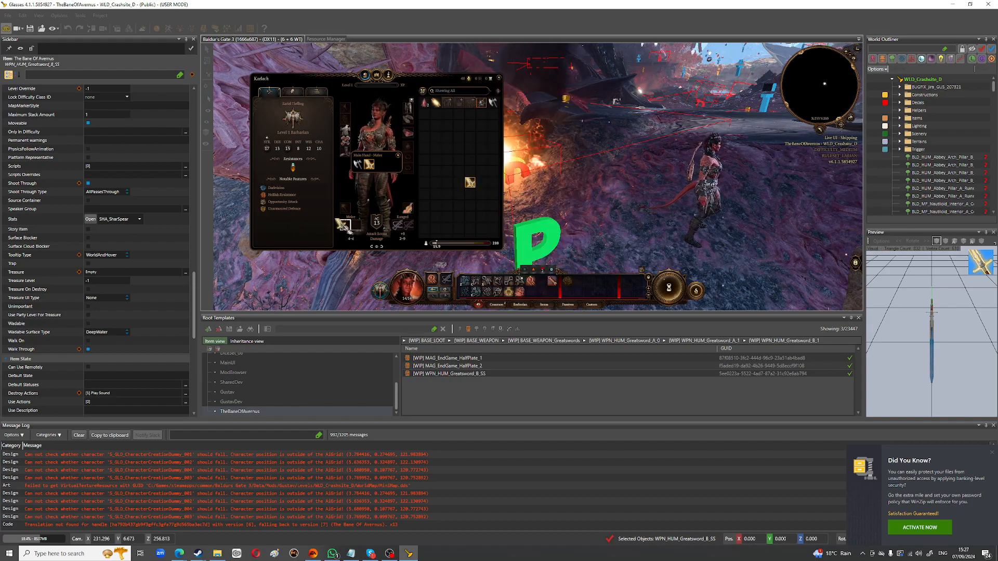
left_click(349, 226)
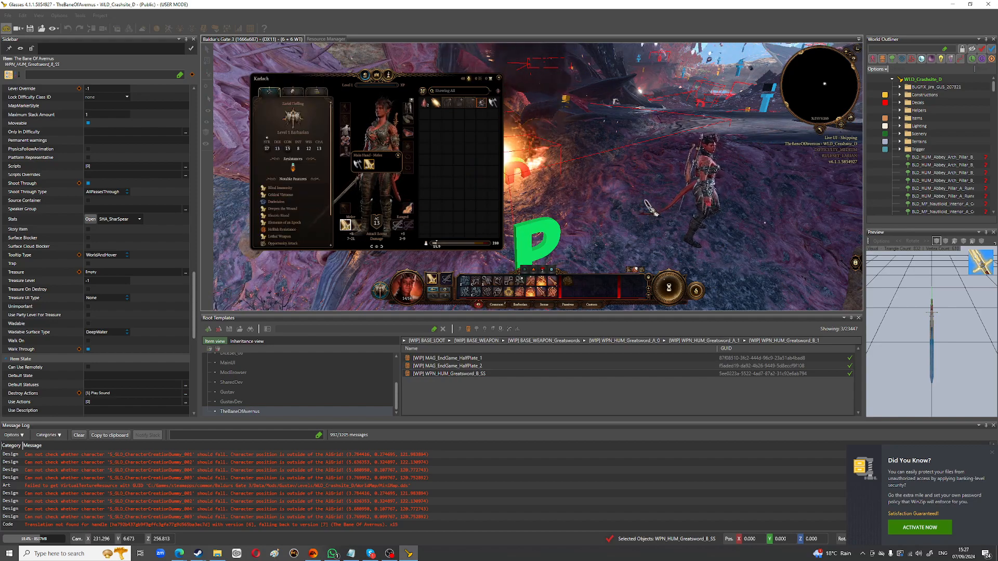
left_click_drag(648, 202, 650, 206)
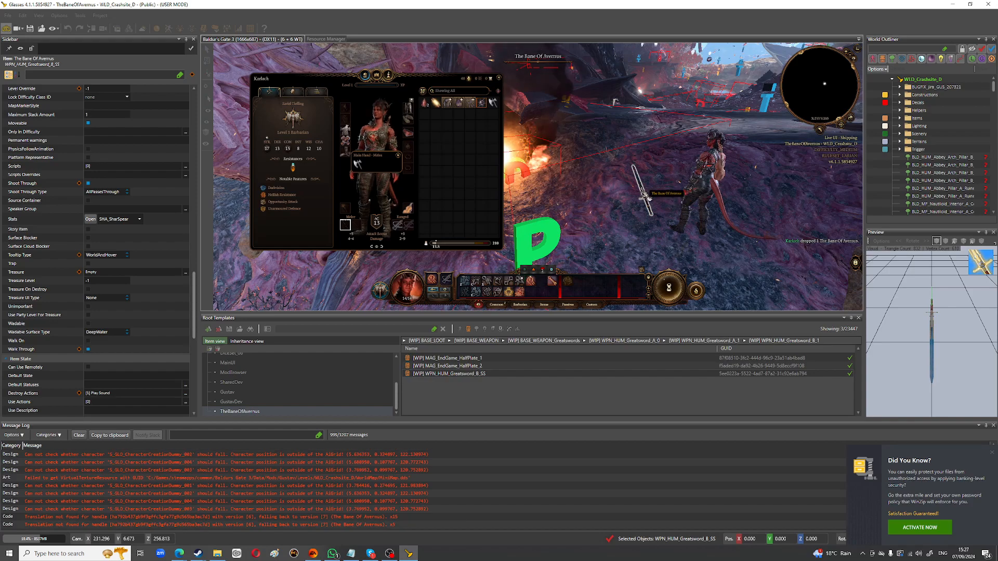
left_click(645, 196)
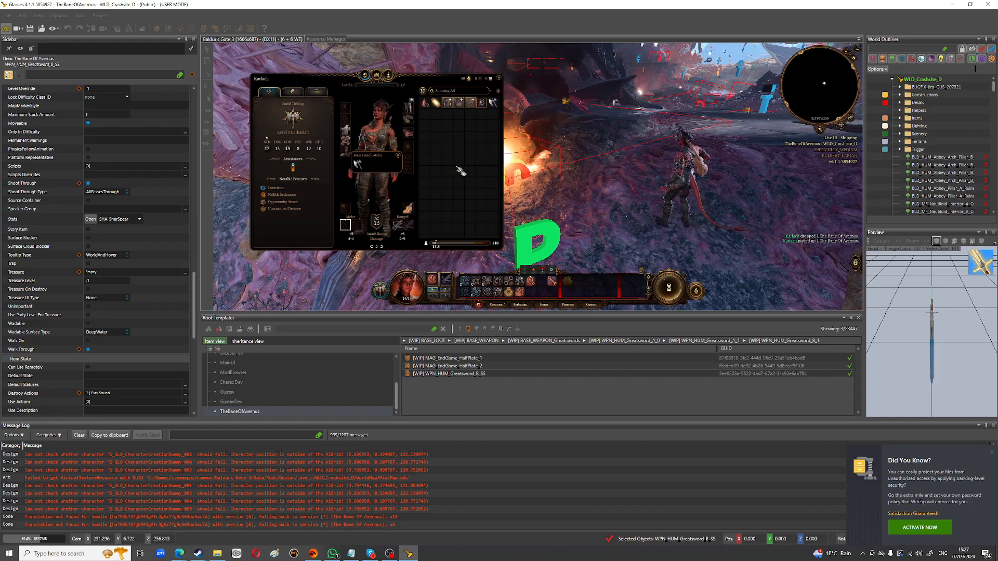
Step: Check the item description of The Bane Of Avernus, re-equip it, move it back to the inventory and close the inventory
mouse_move(466, 150)
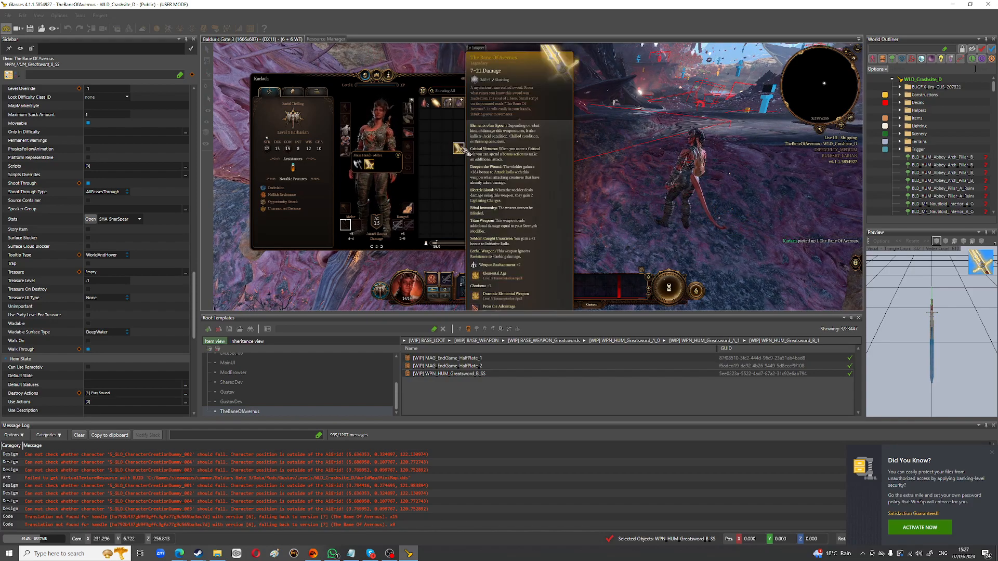
left_click_drag(466, 150, 394, 227)
mouse_move(349, 230)
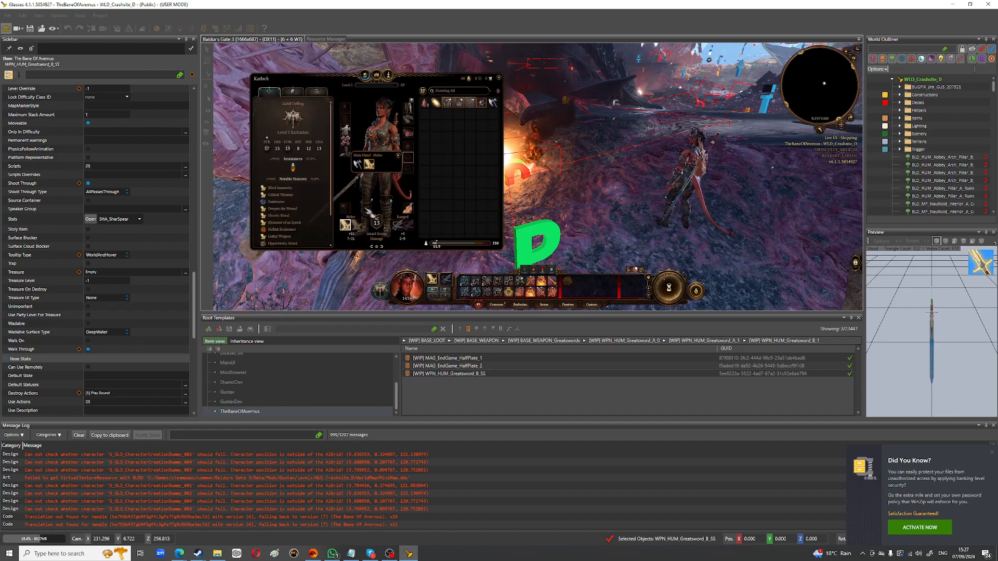
left_click_drag(345, 225, 447, 126)
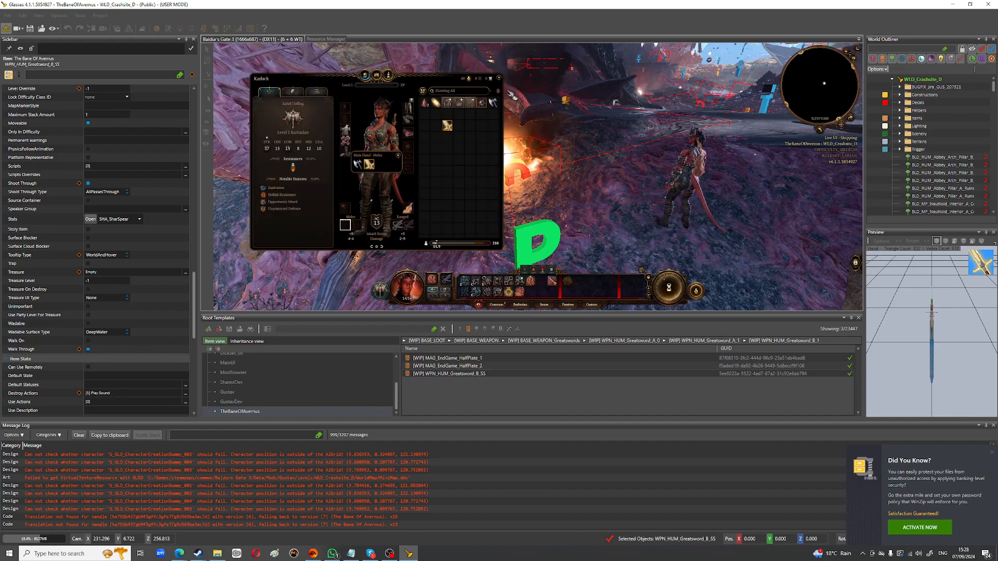
left_click(500, 78)
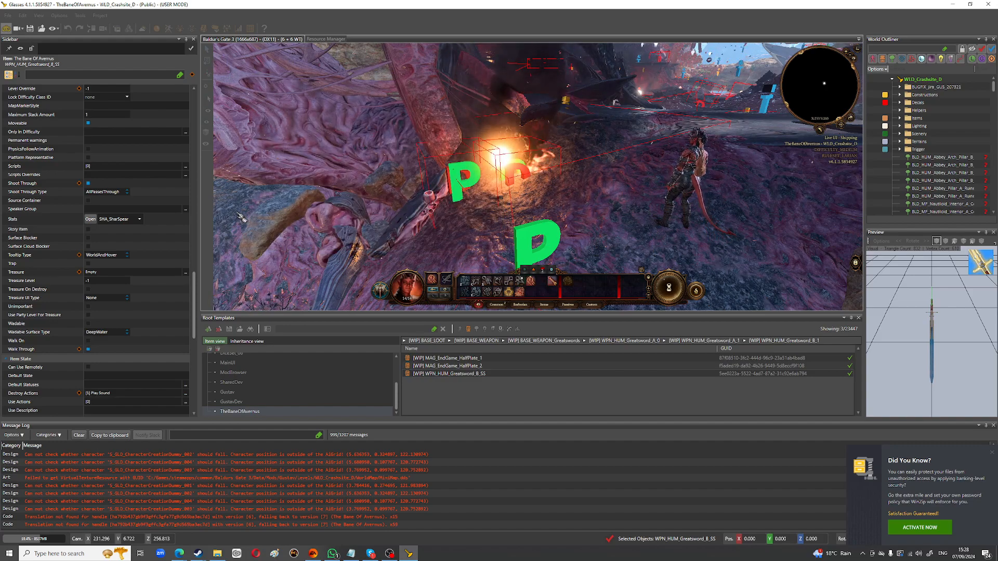
Step: Leave game mode and set the Stats of WPN_HUM_Greatsword_B_SS to The_Bane_Of_Avernus
left_click(6, 30)
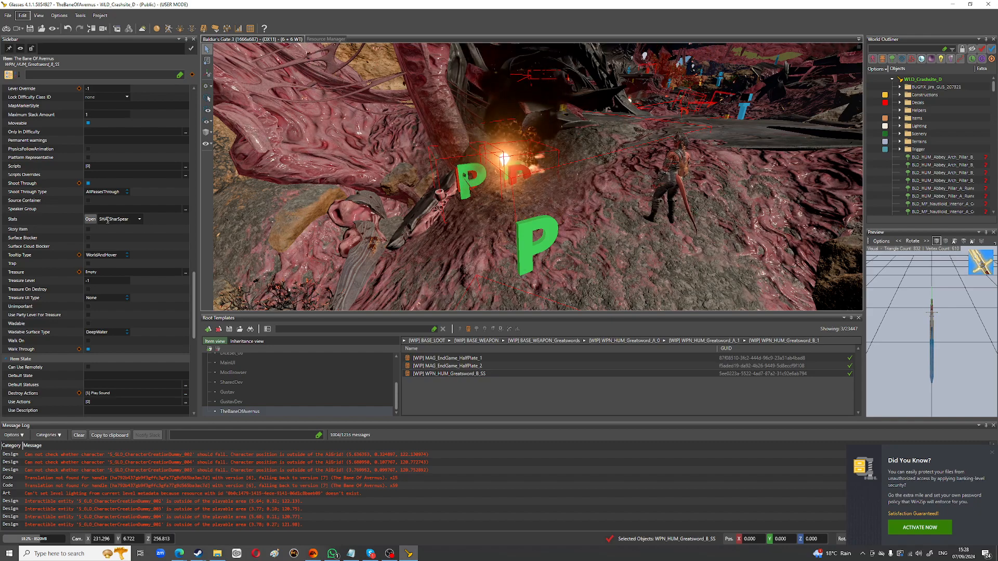
left_click(139, 219)
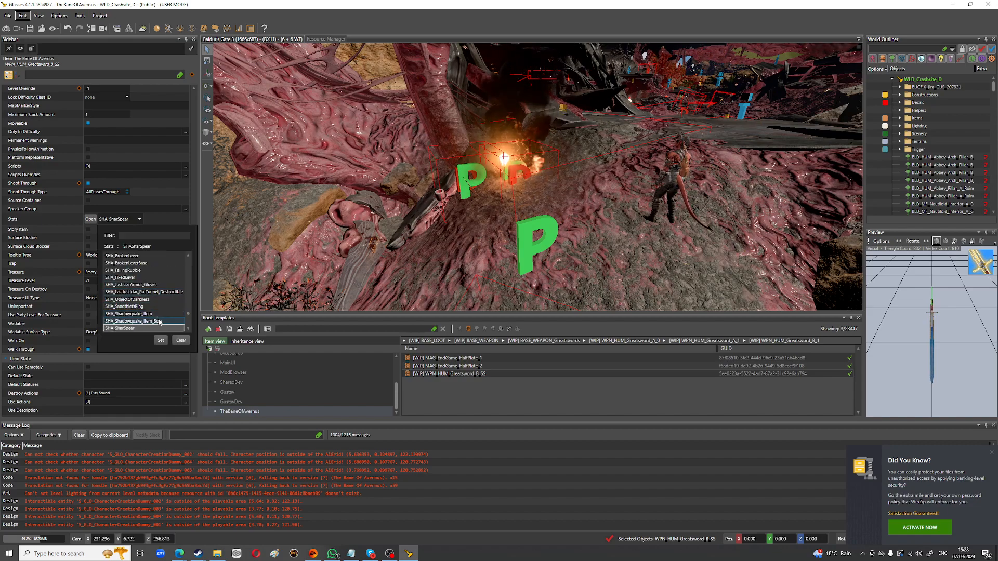
scroll(159, 322, "down", 5)
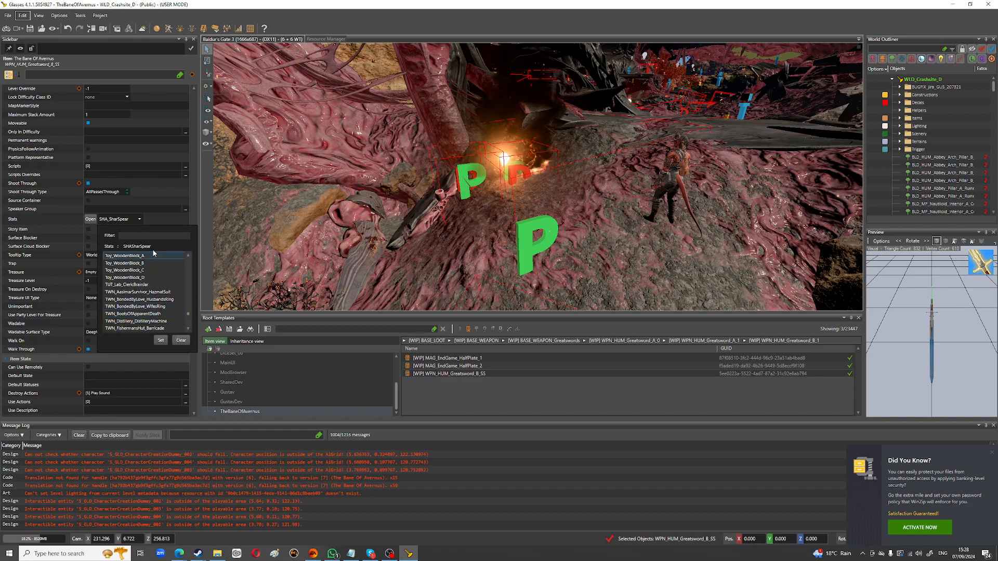
type("the")
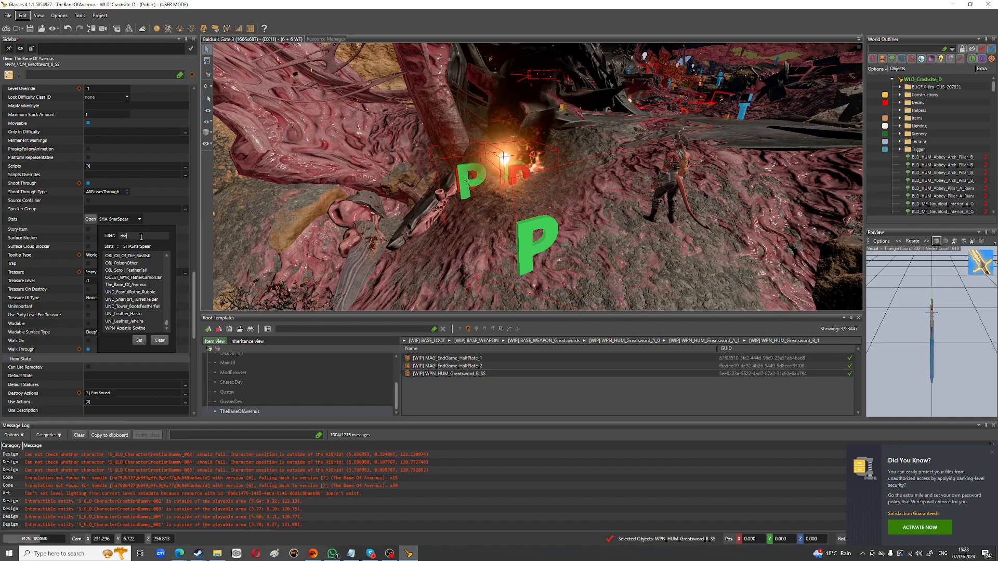
left_click(141, 284)
double_click(141, 285)
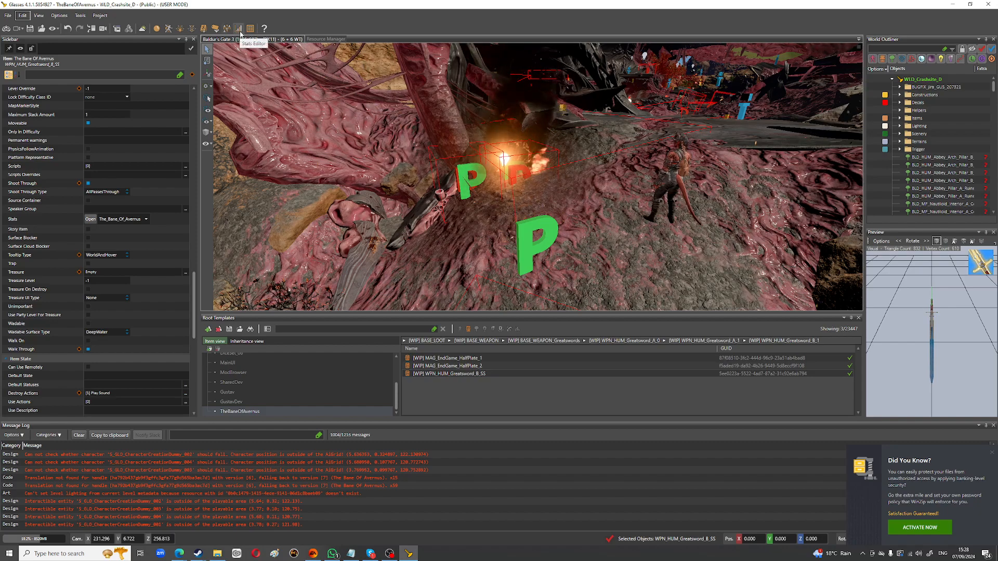
Step: Open the Stats Editor and bring up the Armor stats table of the TheBaneOfAvernus project
left_click(240, 31)
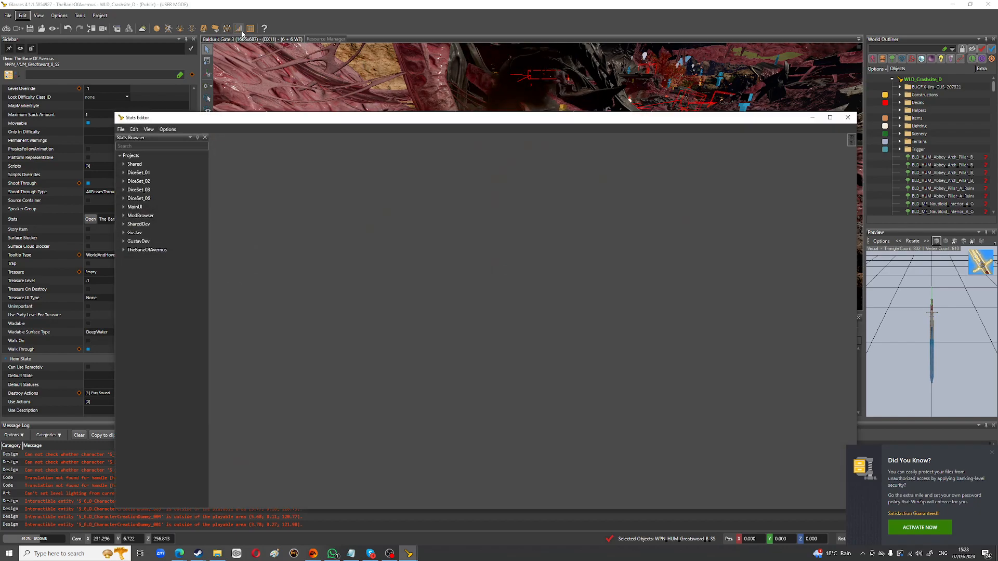
left_click(124, 250)
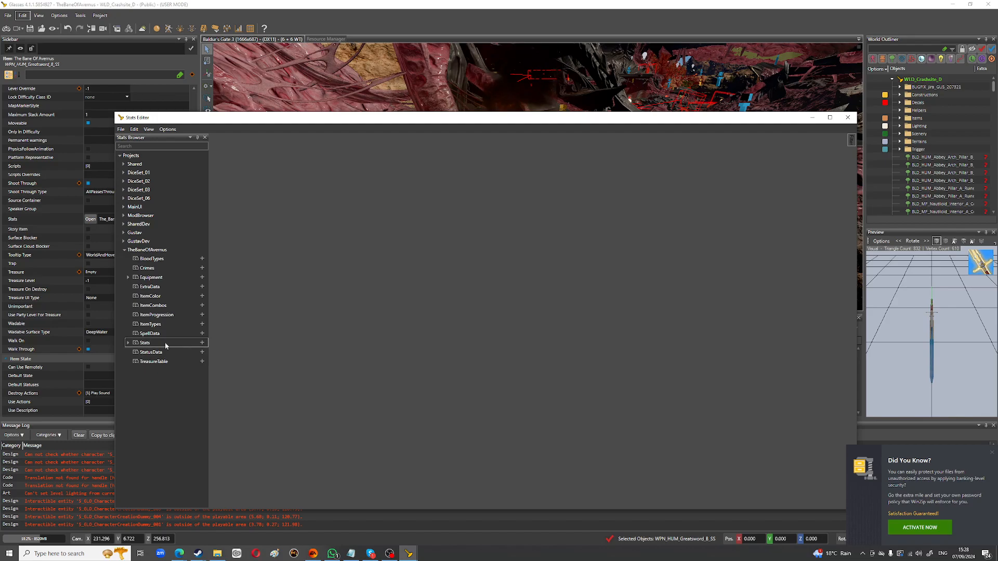
left_click(202, 344)
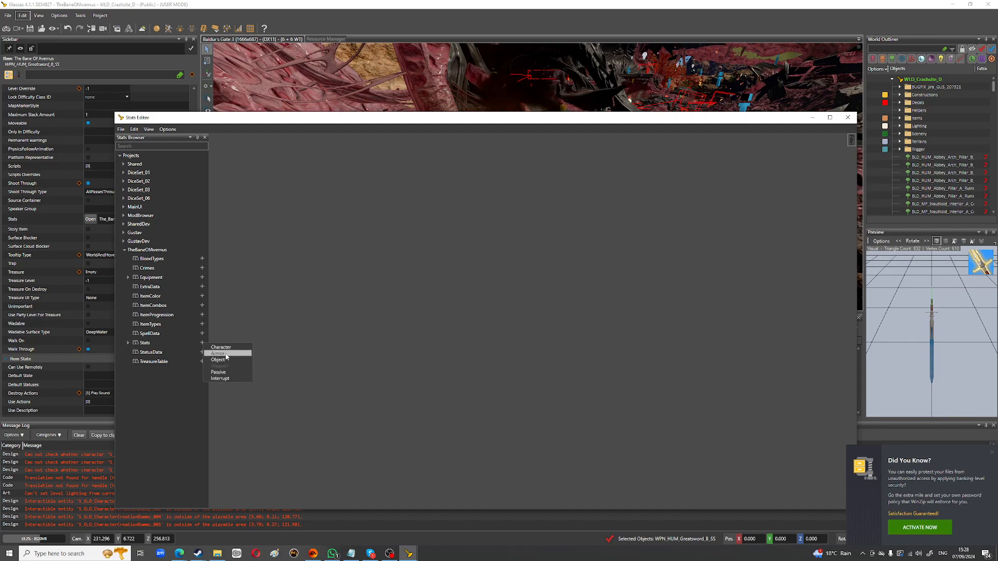
left_click(226, 356)
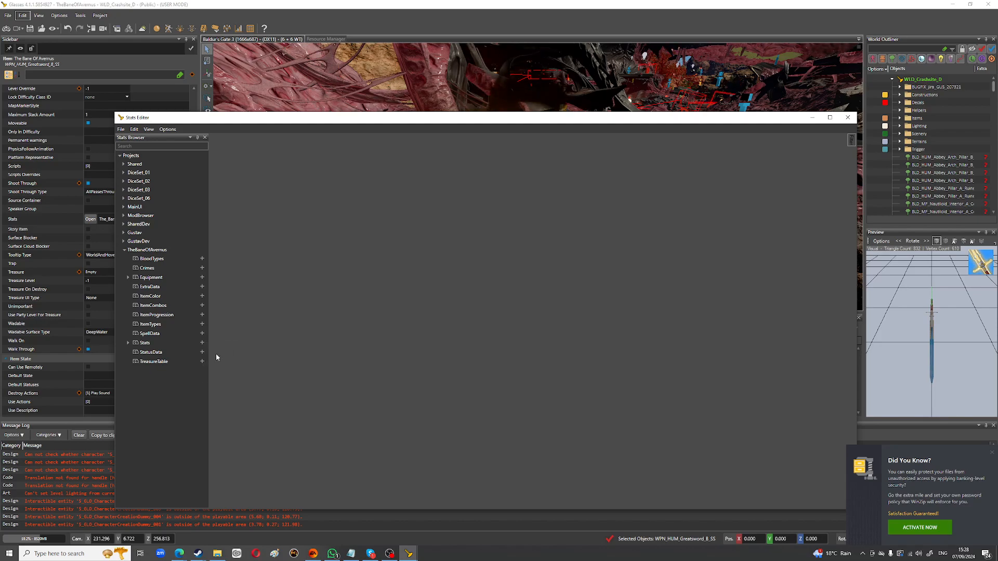
left_click(128, 343)
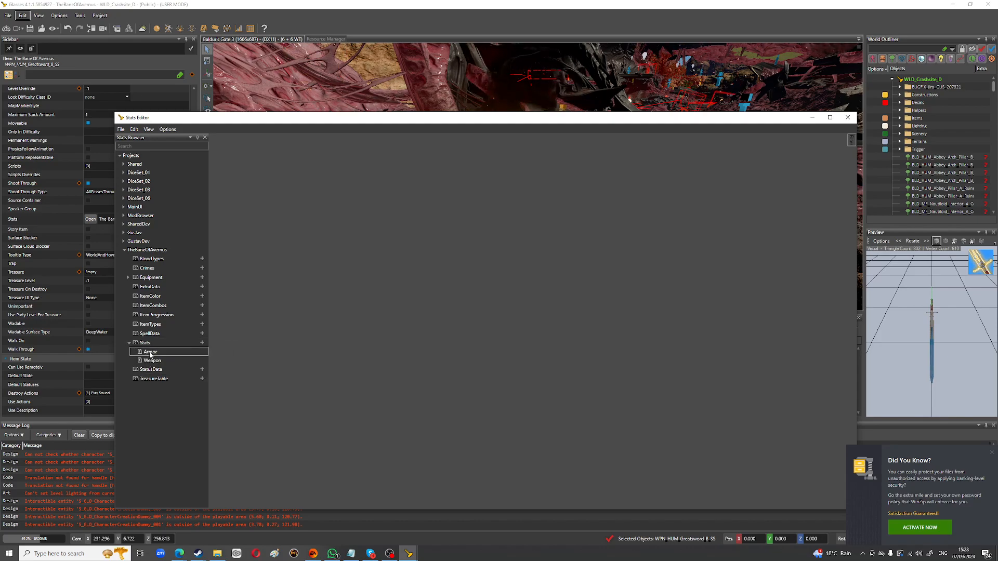
left_click(150, 353)
double_click(150, 353)
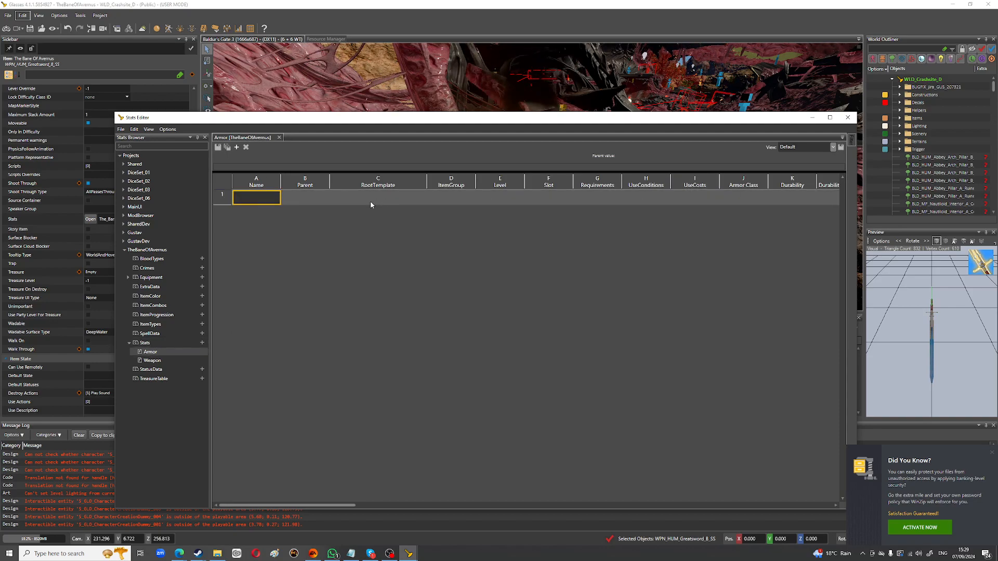
left_click(417, 202)
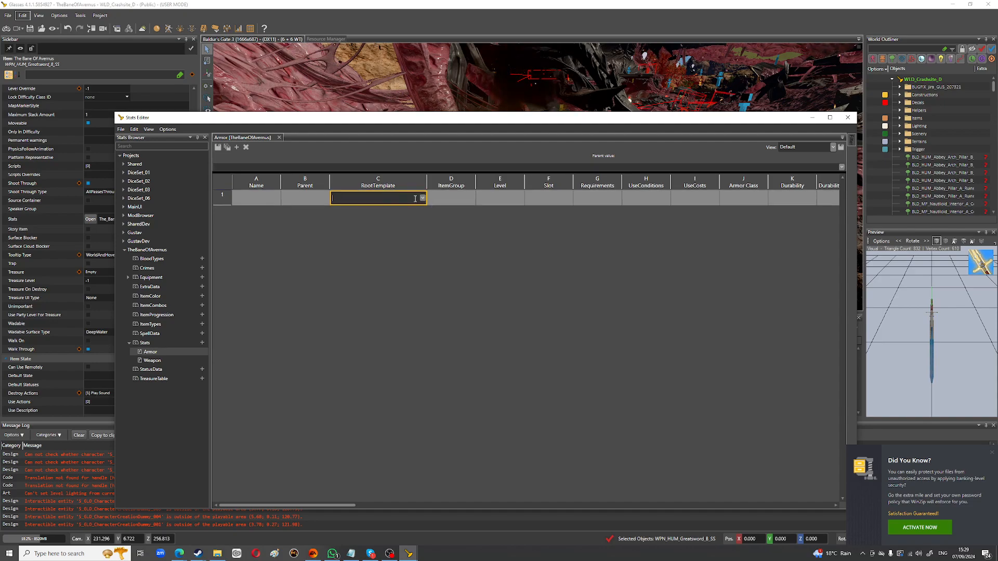
left_click(422, 198)
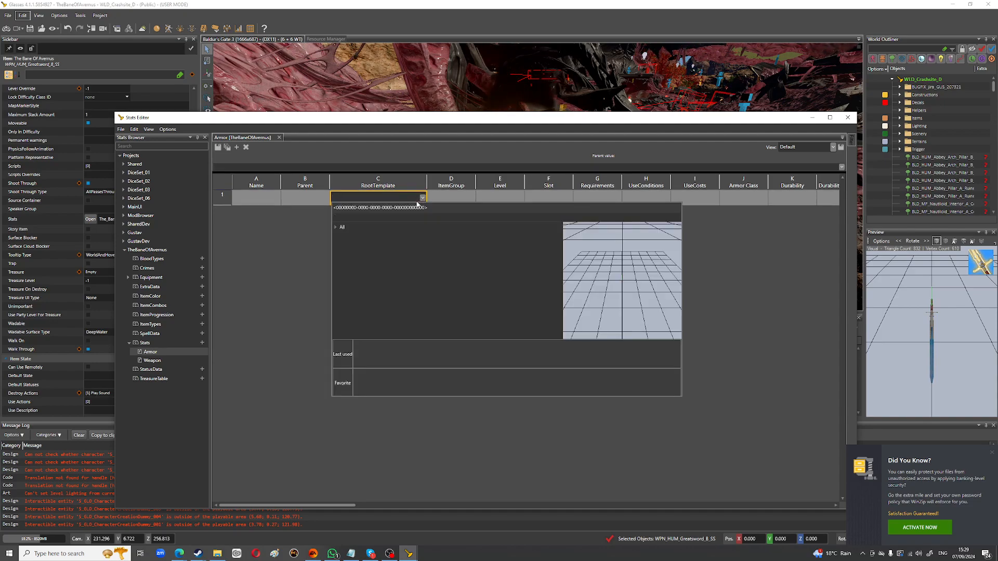
left_click(254, 258)
Step: Create the first armour stat entry with UND_Justiciar_Chainshirt_Magic (Gustav) as its Parent
left_click(310, 200)
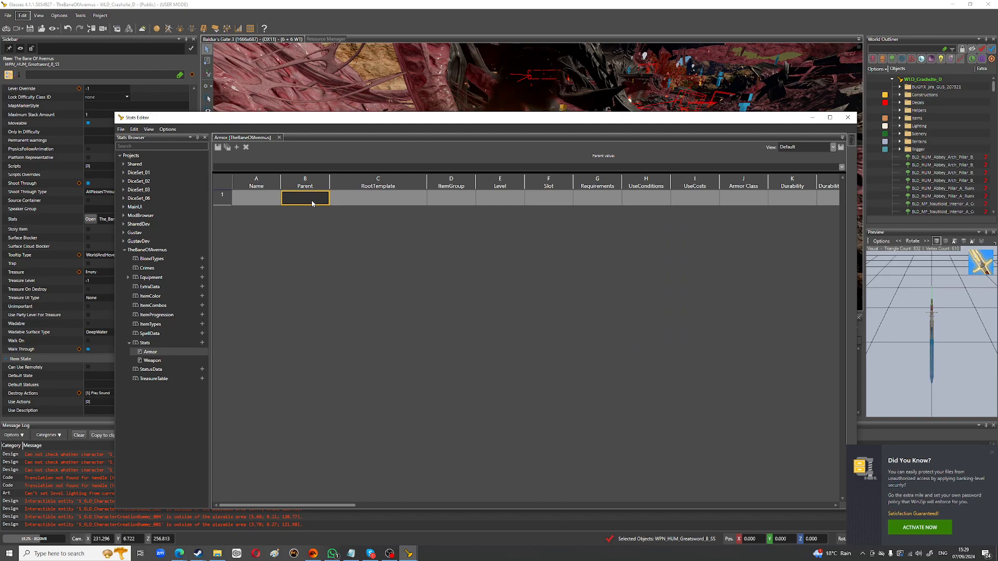
left_click(311, 200)
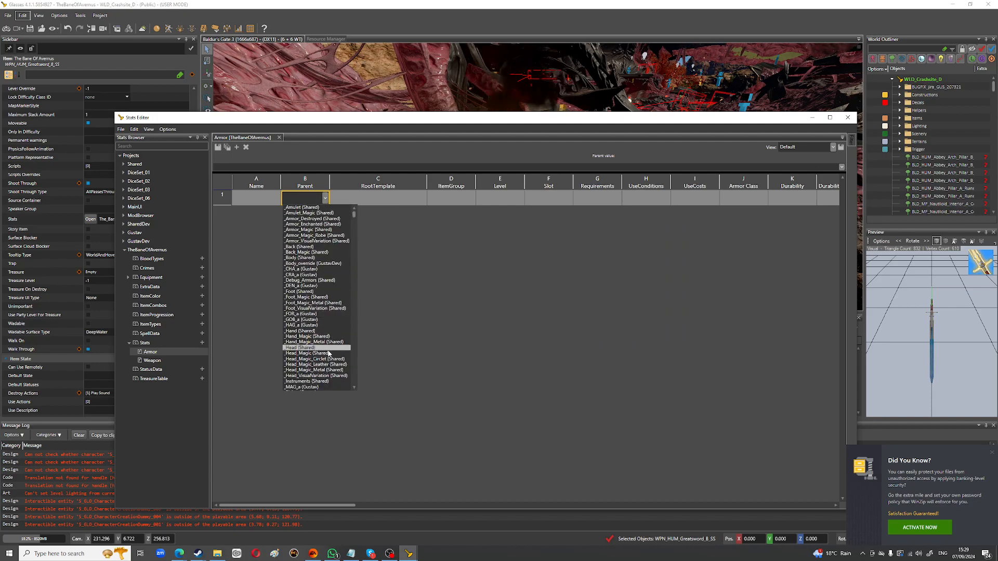
scroll(329, 353, "down", 10)
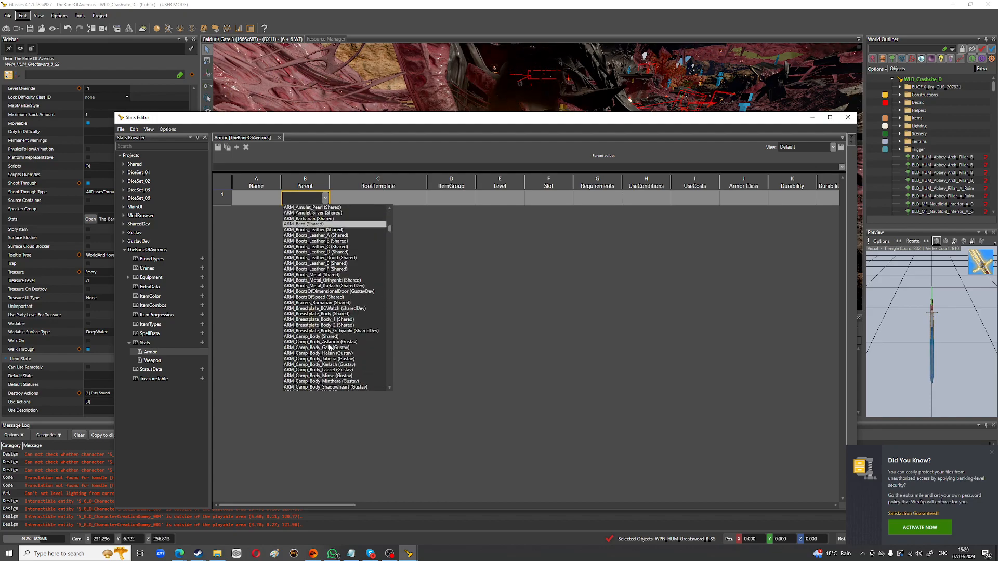
scroll(328, 347, "down", 15)
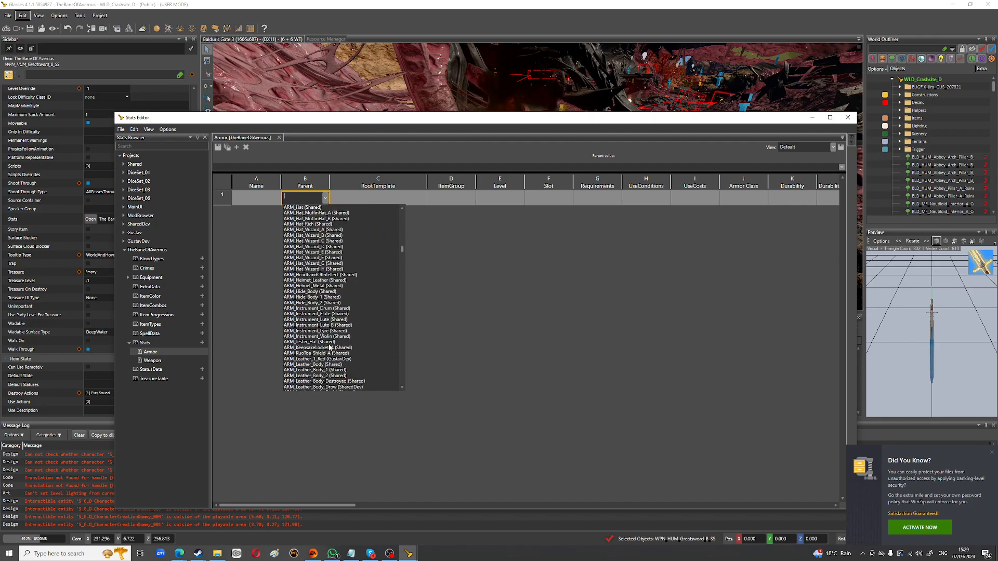
scroll(329, 347, "down", 20)
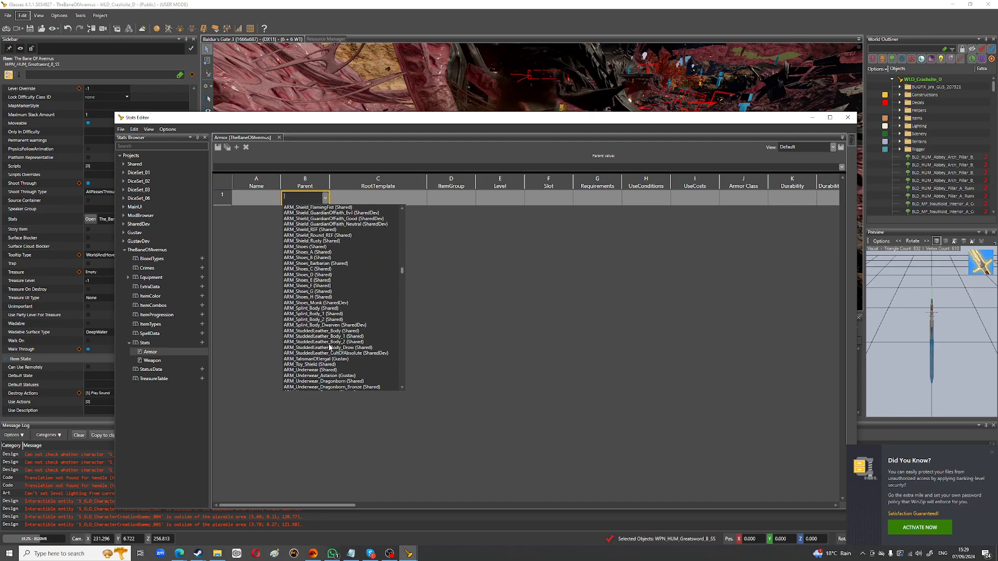
scroll(329, 347, "down", 7)
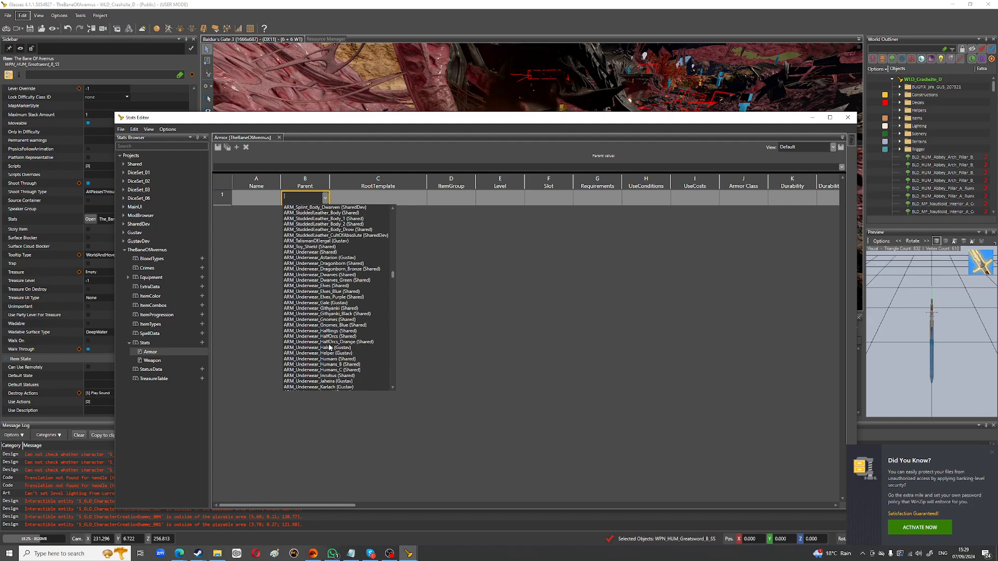
scroll(329, 347, "up", 4)
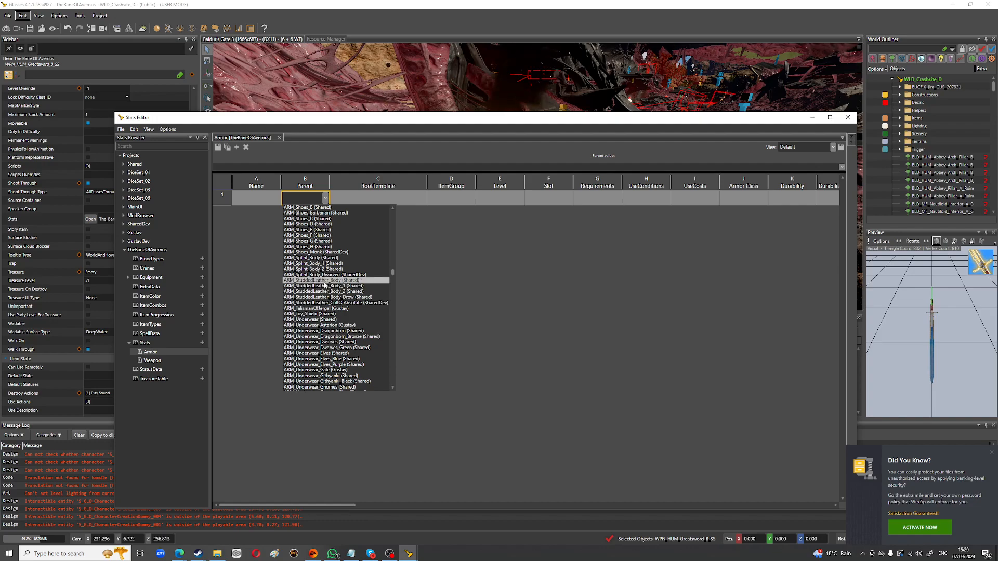
scroll(332, 312, "down", 15)
scroll(335, 322, "down", 15)
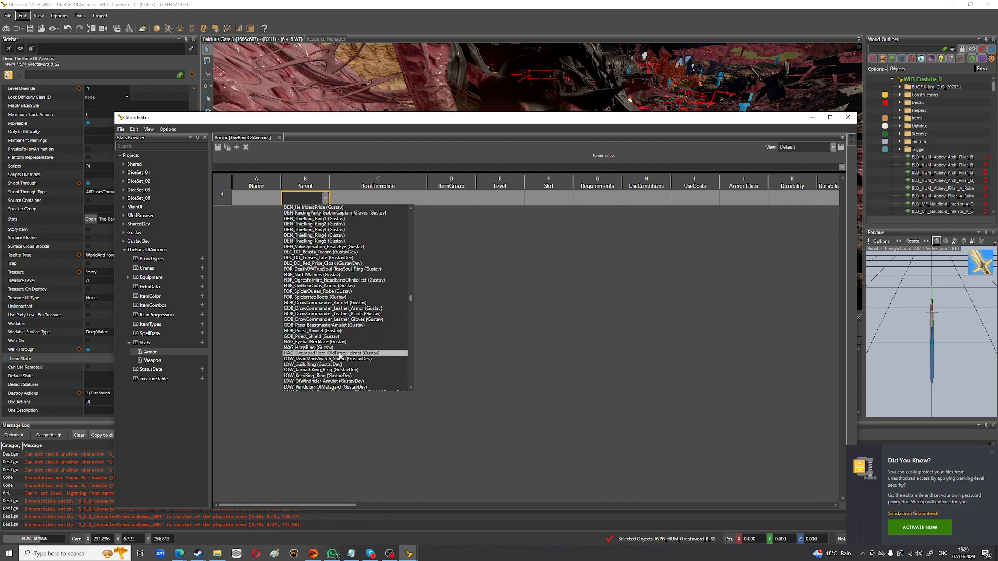
scroll(343, 327, "down", 10)
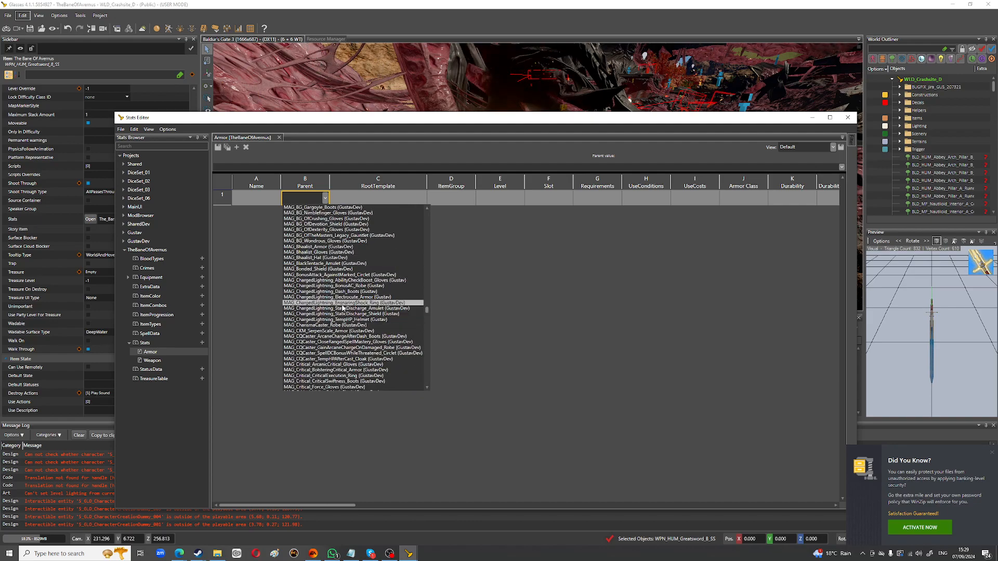
scroll(343, 308, "down", 10)
type("Ag")
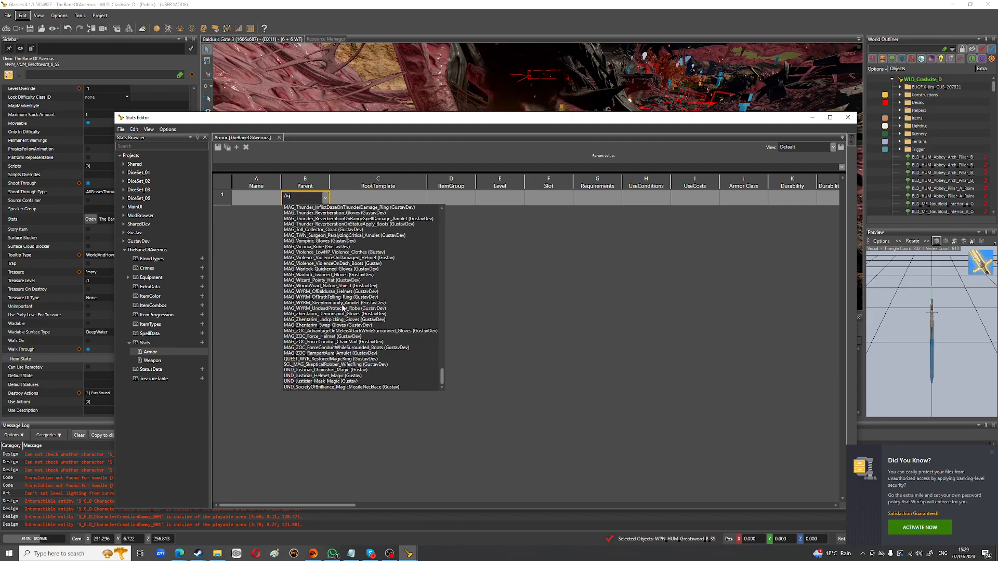
type("i")
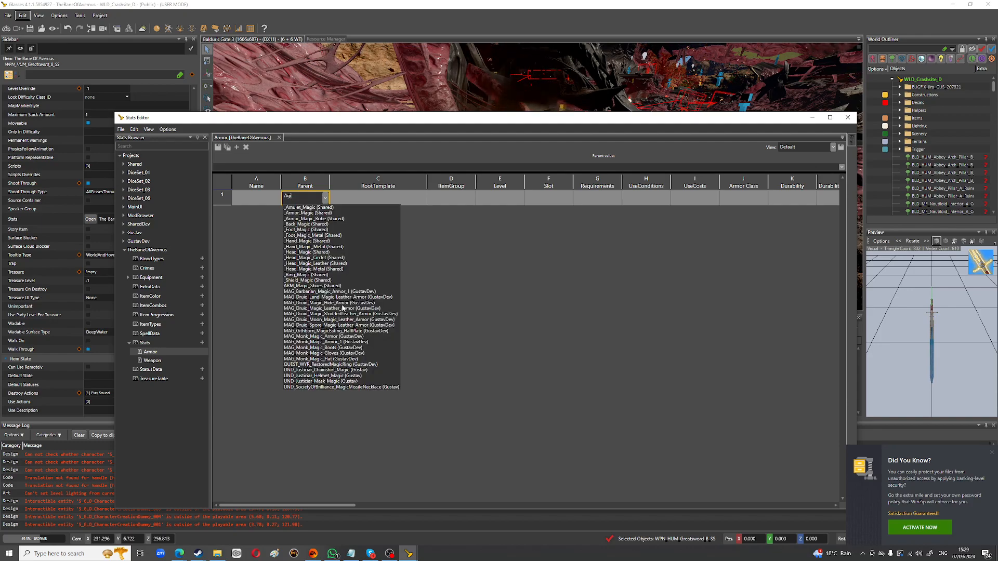
type("l")
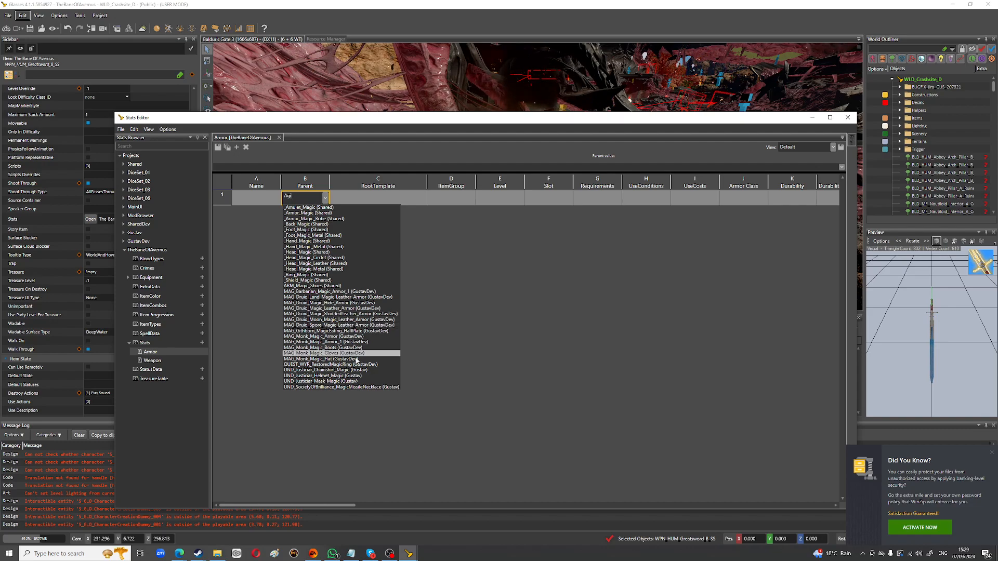
left_click(343, 370)
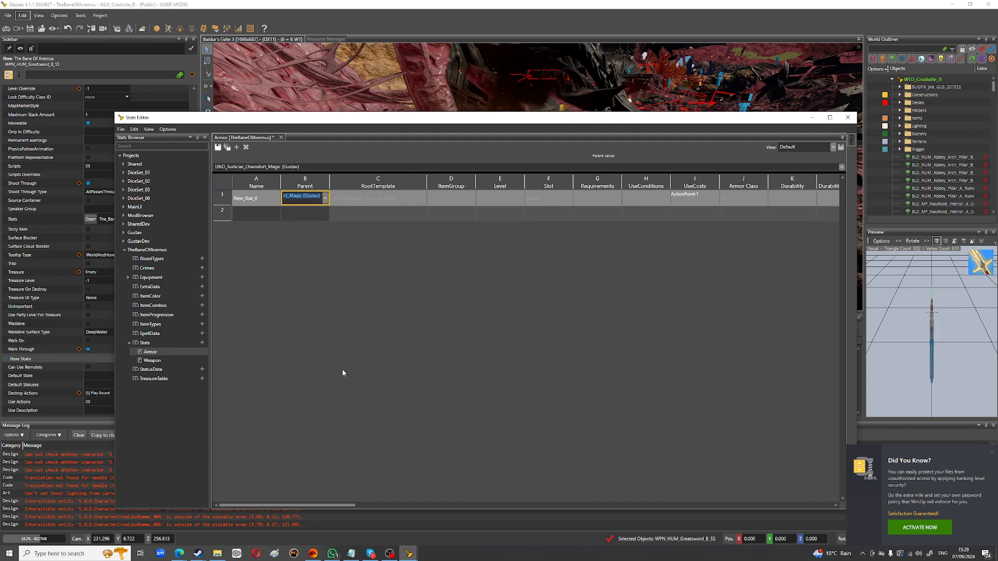
Step: Create a second armour stat entry with MAG_Barbarian_BoneSpike_Armor (GustavDev) as its Parent
left_click(310, 220)
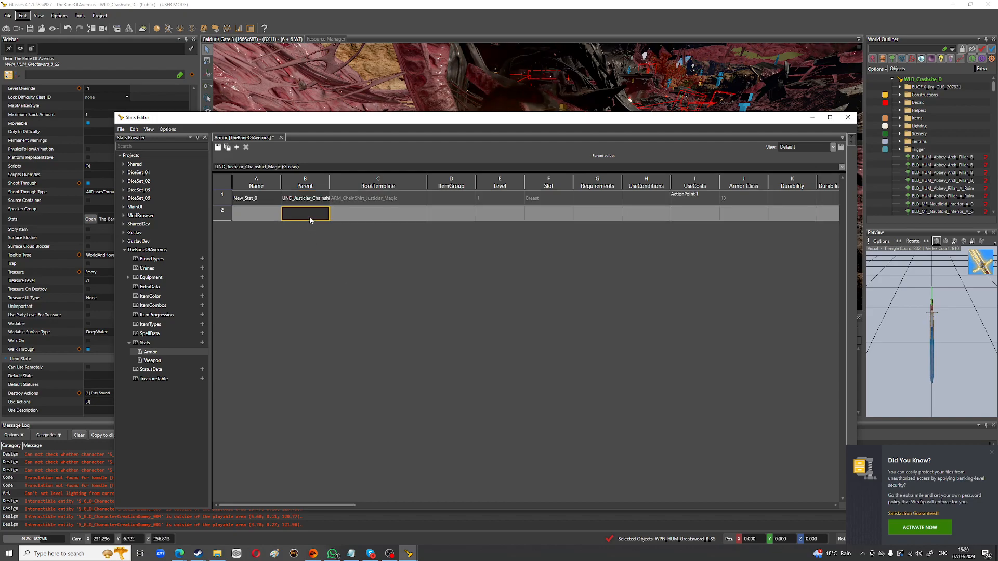
left_click(324, 220)
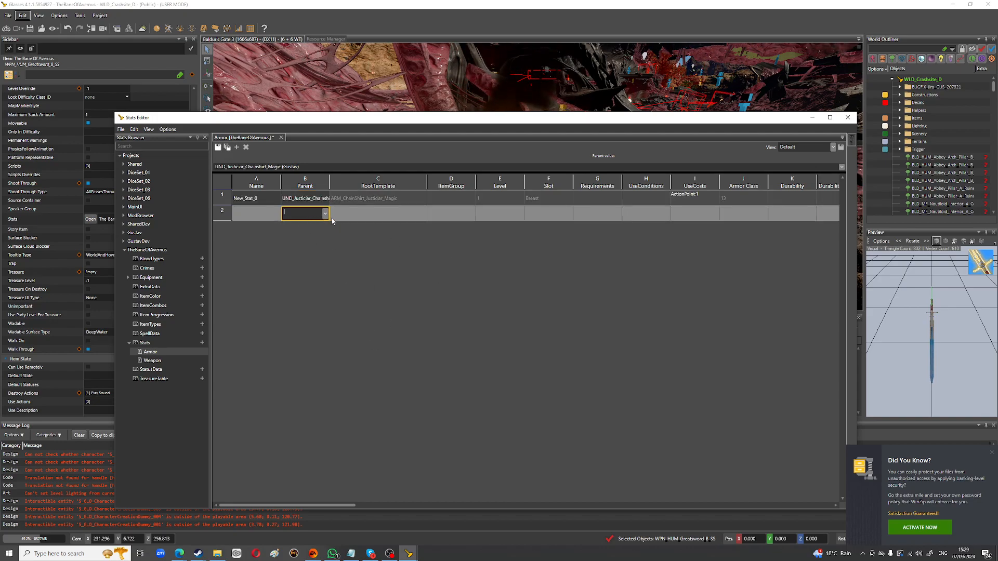
left_click(325, 218)
scroll(326, 364, "down", 5)
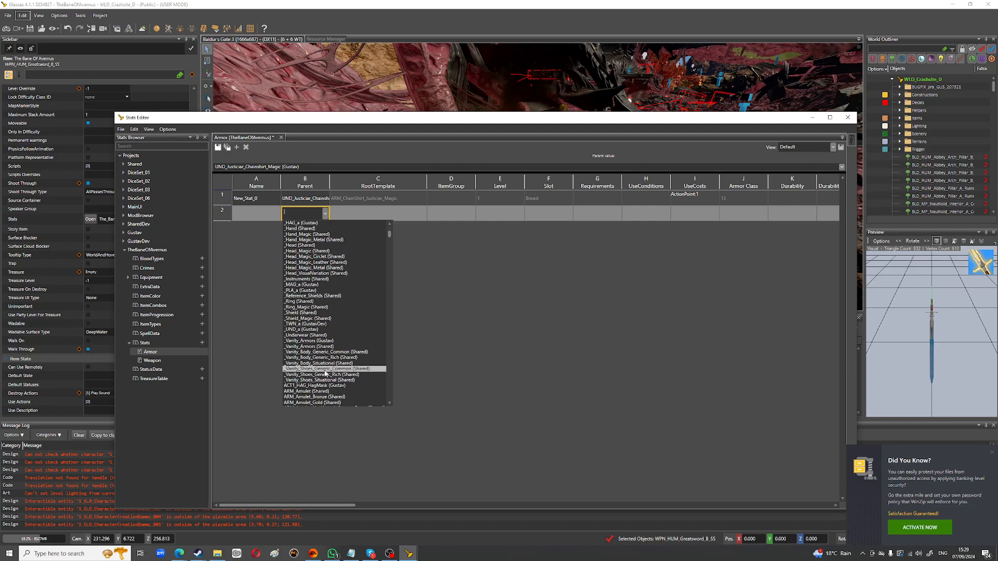
scroll(326, 372, "down", 7)
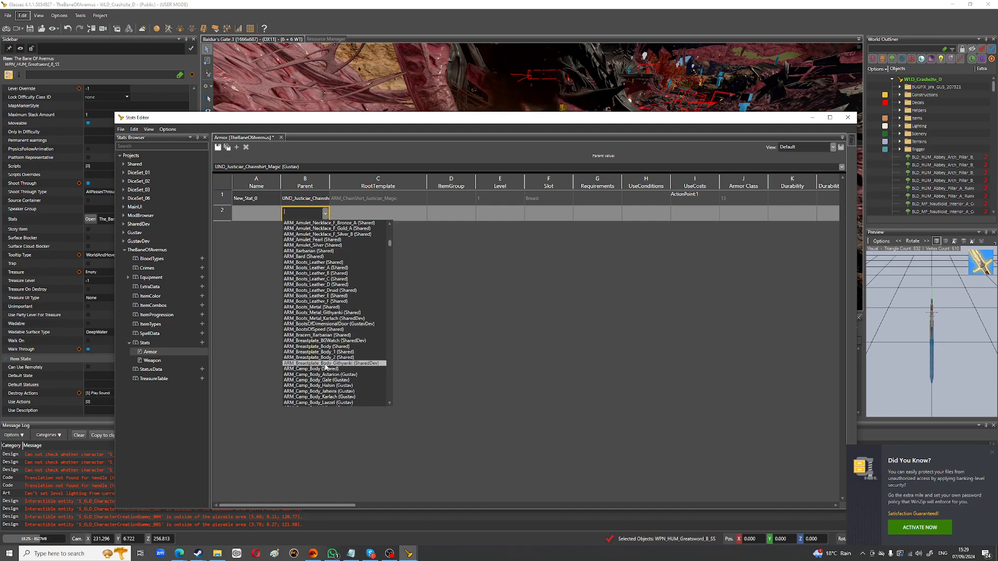
scroll(327, 368, "down", 13)
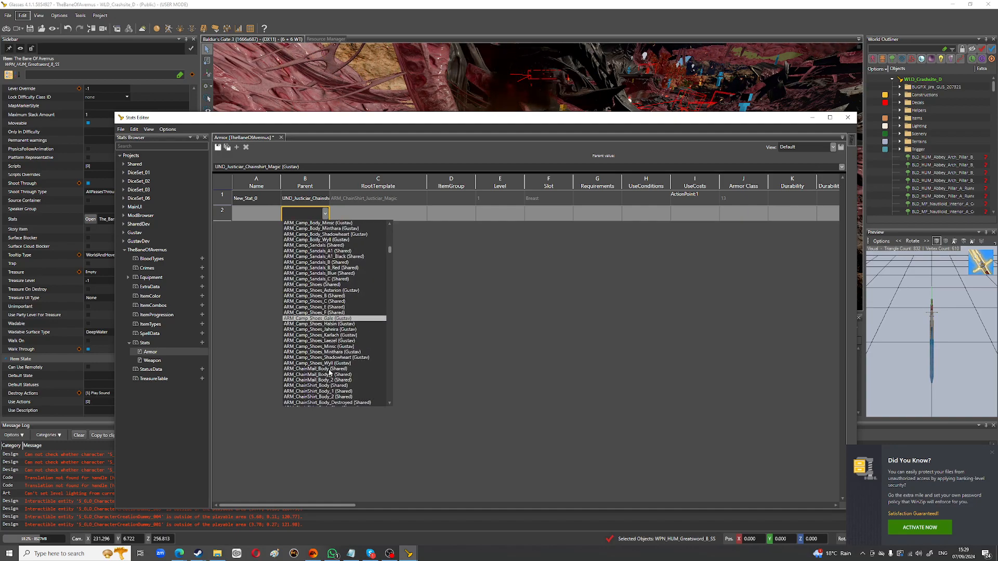
scroll(329, 373, "down", 15)
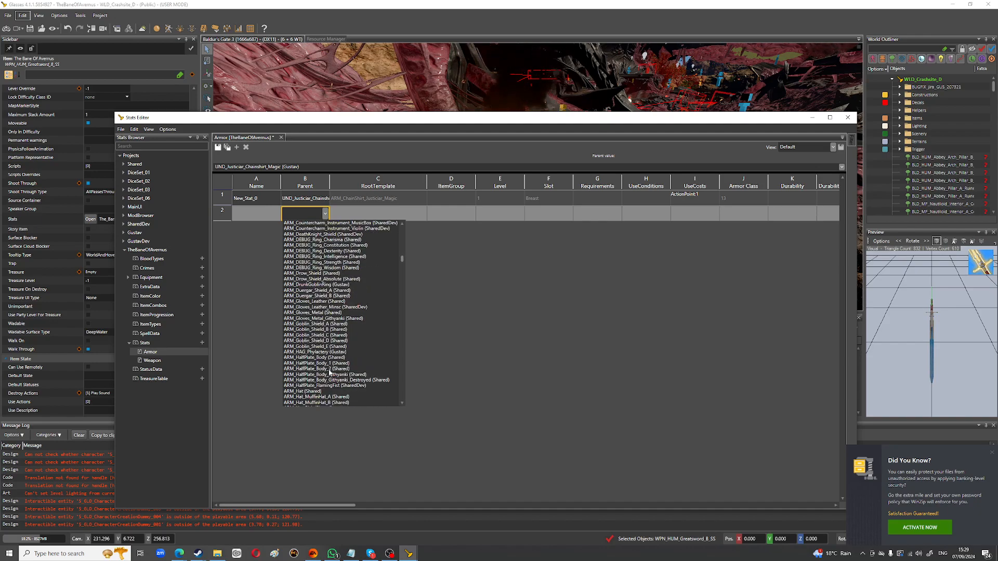
scroll(328, 372, "up", 4)
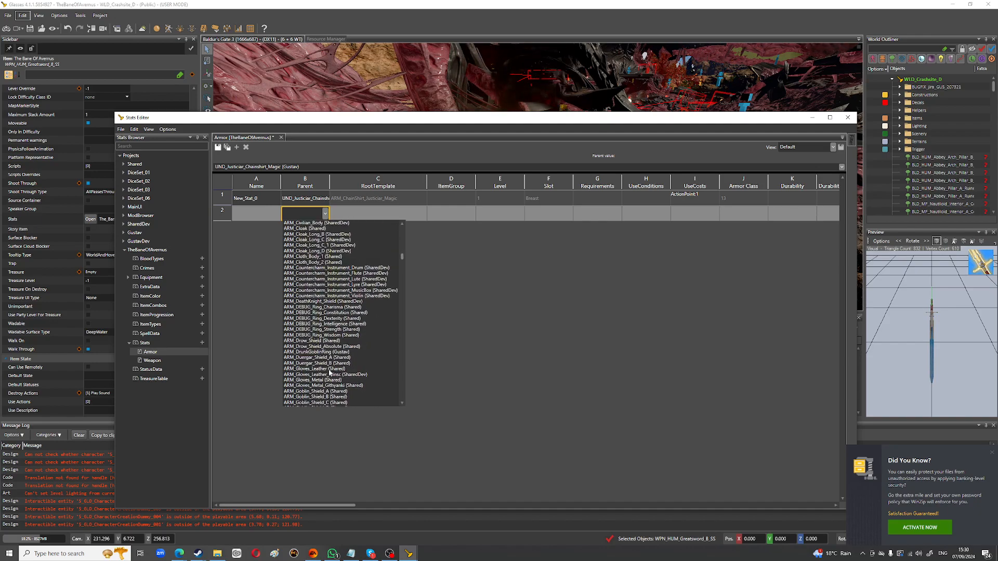
scroll(329, 372, "up", 4)
scroll(329, 372, "down", 20)
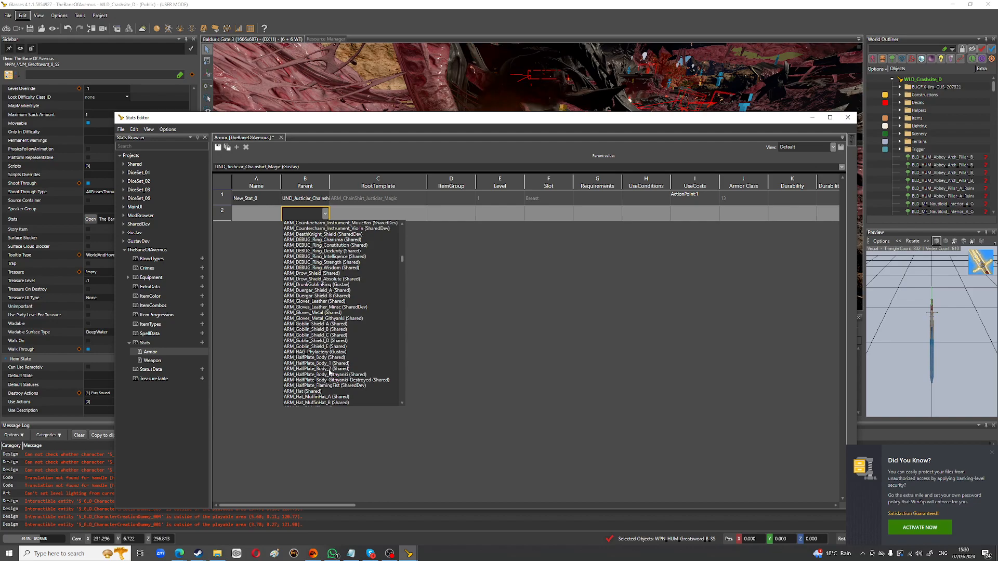
scroll(329, 372, "down", 9)
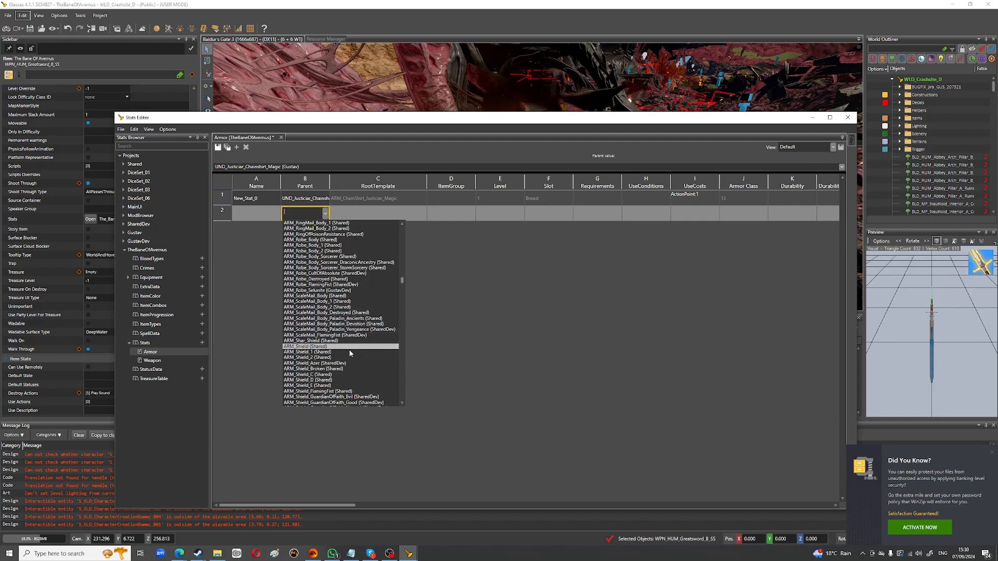
scroll(342, 368, "down", 9)
scroll(341, 368, "down", 20)
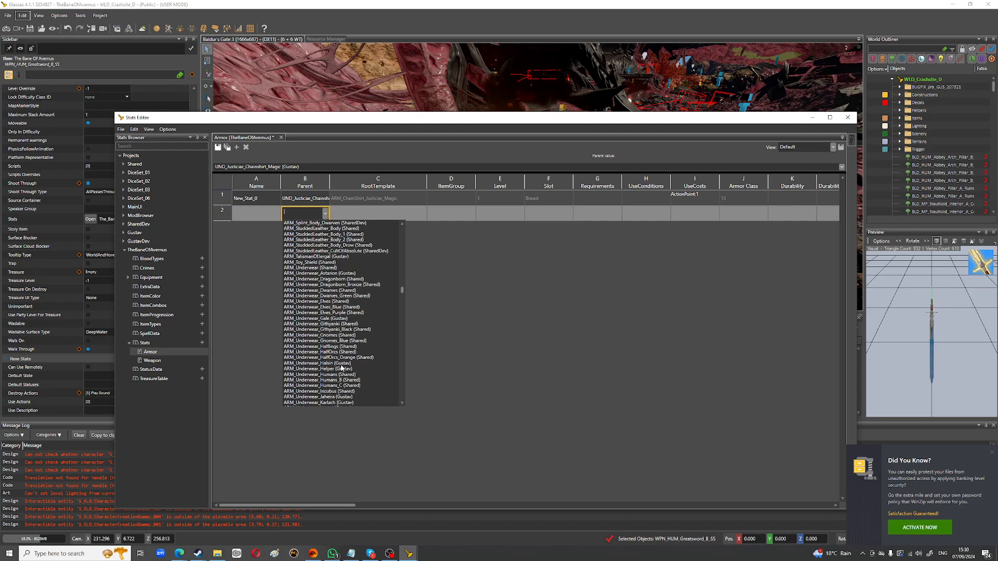
scroll(341, 368, "down", 6)
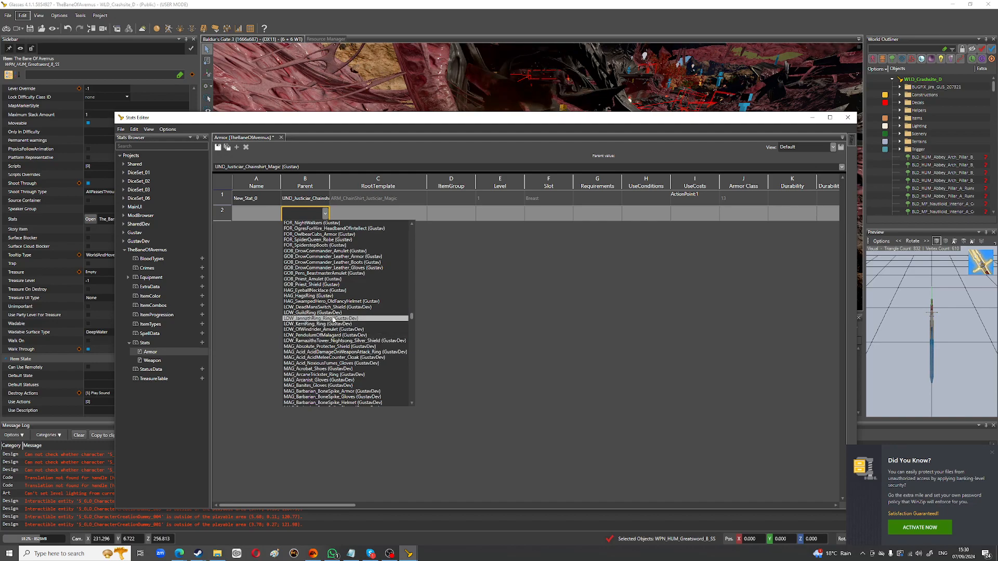
scroll(334, 319, "down", 3)
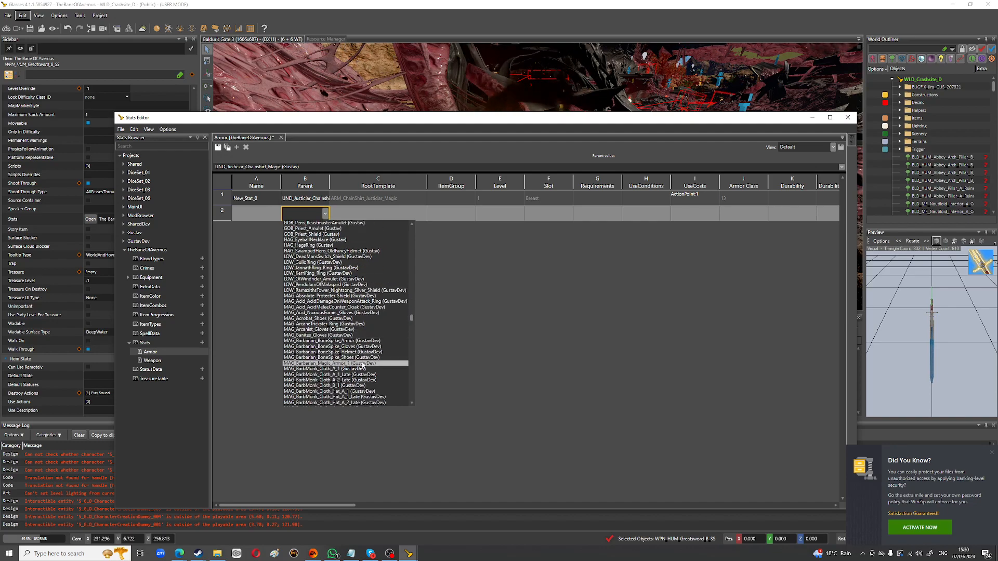
left_click(341, 340)
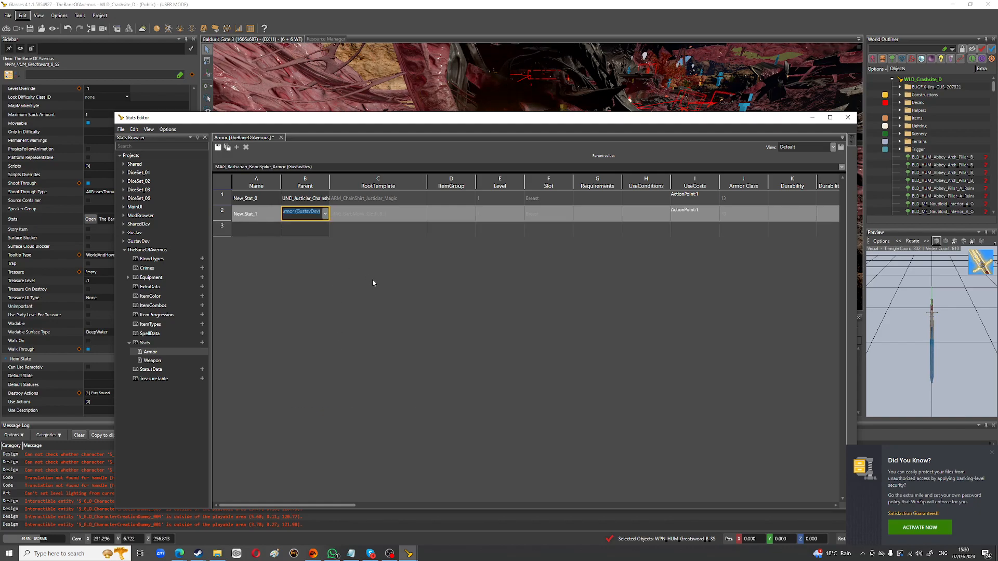
Step: Preview the RootTemplate model of the first armour entry and leave its template selection as it is
left_click(395, 202)
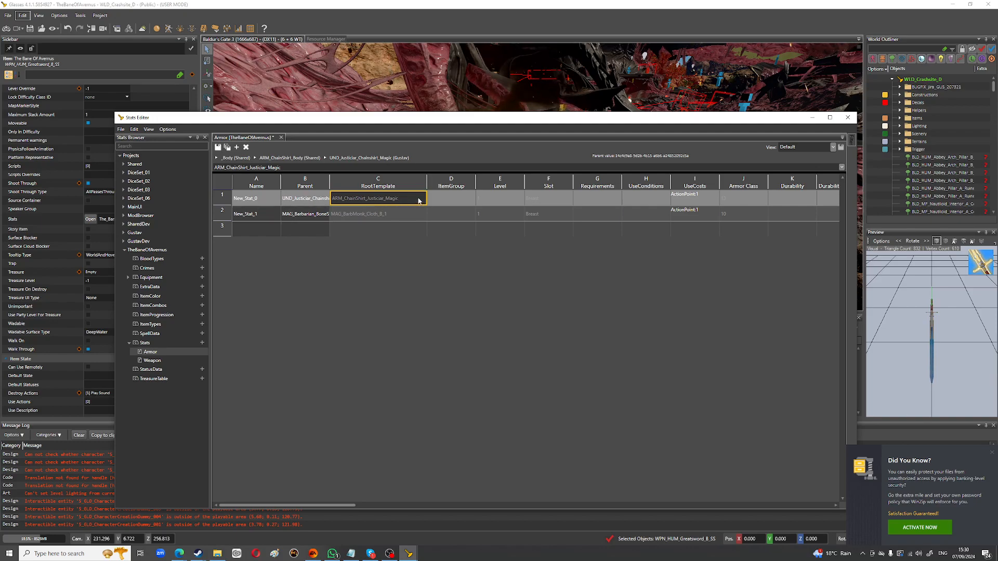
left_click(419, 200)
left_click(423, 199)
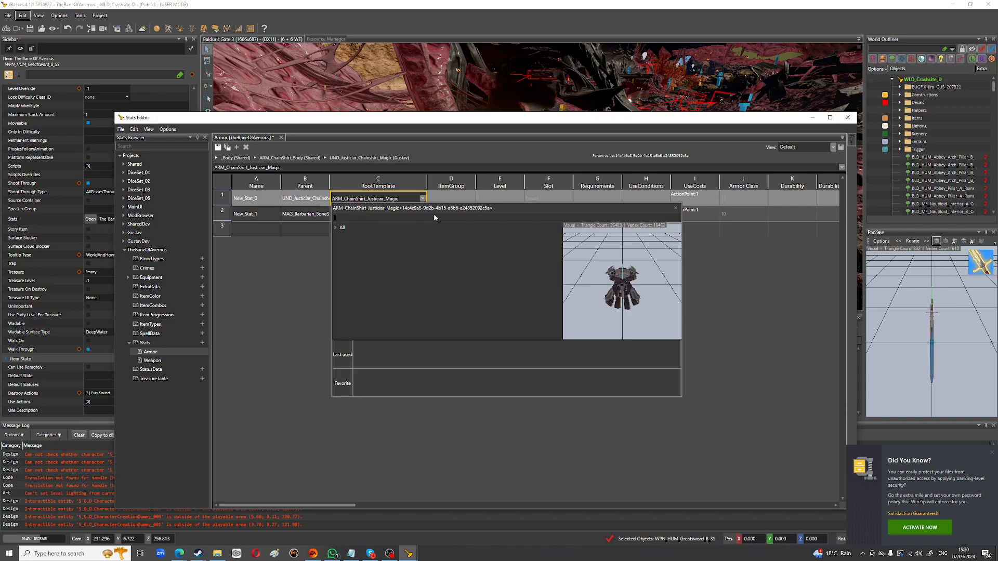
left_click(623, 293)
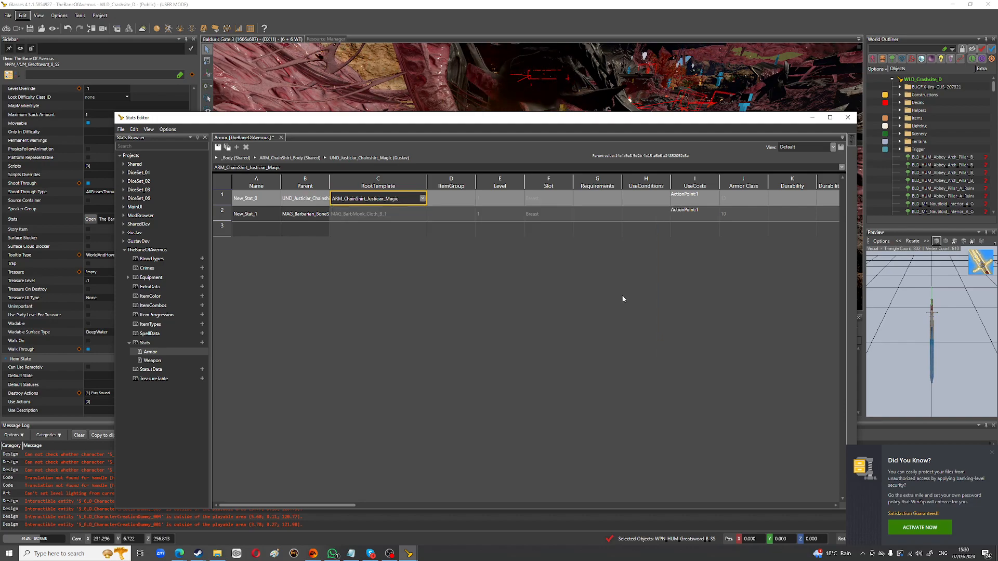
double_click(396, 199)
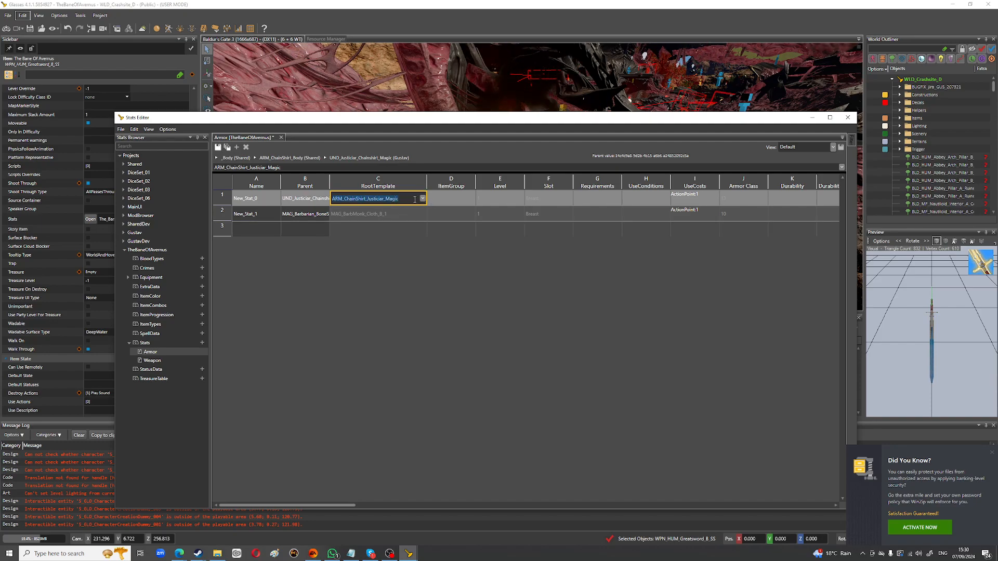
left_click(456, 199)
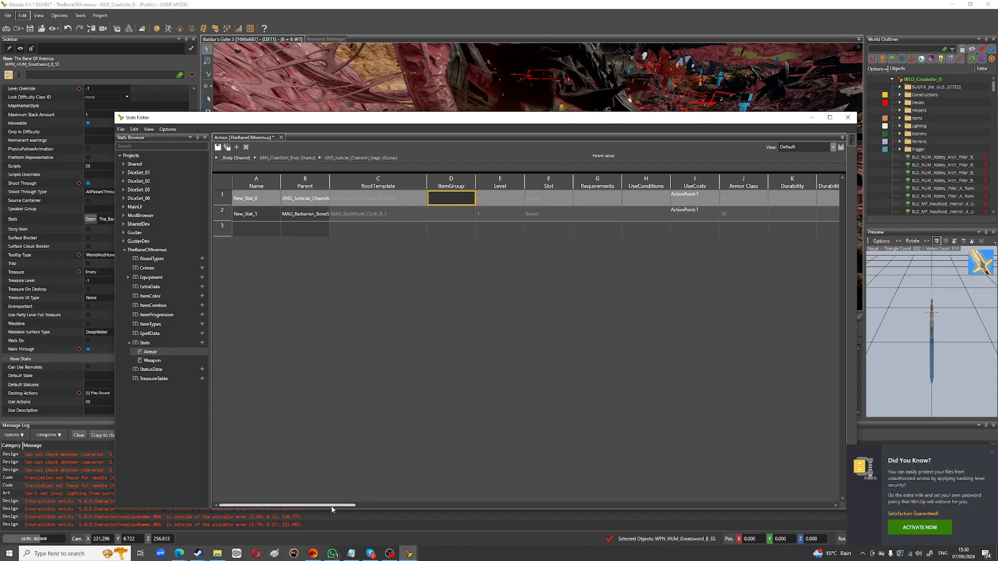
Step: Copy MAG_Barbarian_Armor_BoneSpike_Passive from the second entry's PassivesOnEquip and append it to the first entry's PassivesOnEquip
left_click_drag(332, 509, 448, 514)
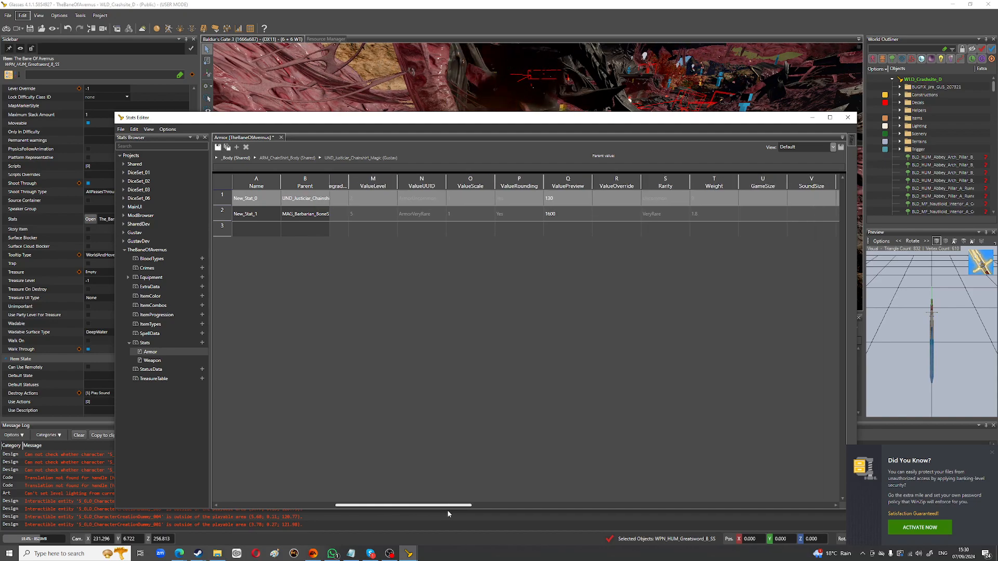
left_click_drag(448, 514, 593, 492)
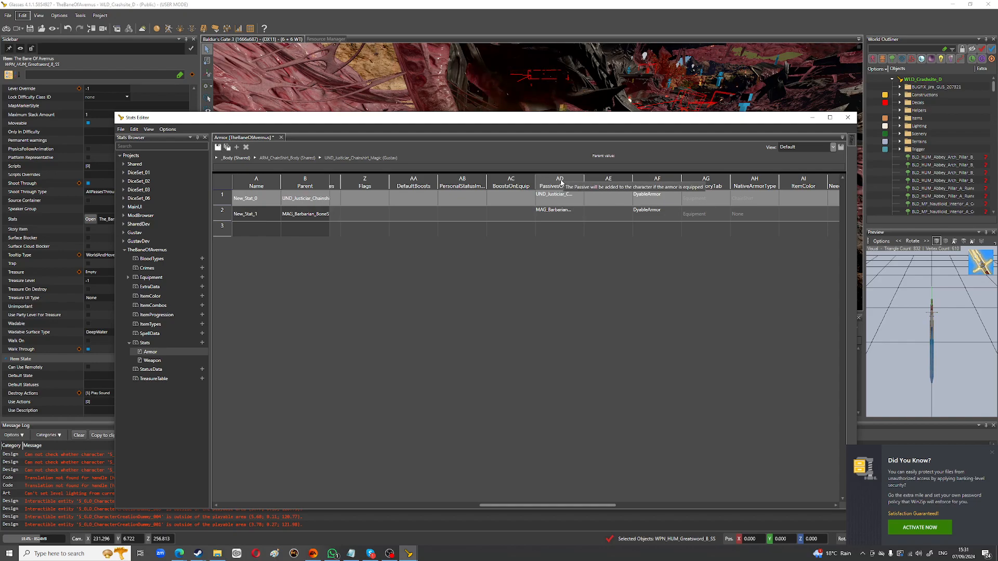
left_click(559, 214)
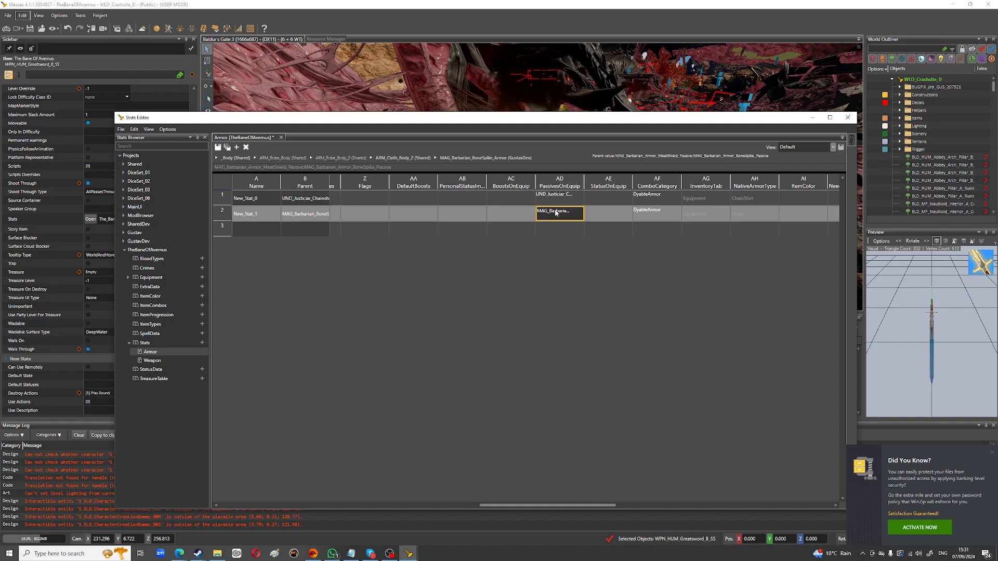
left_click(403, 166)
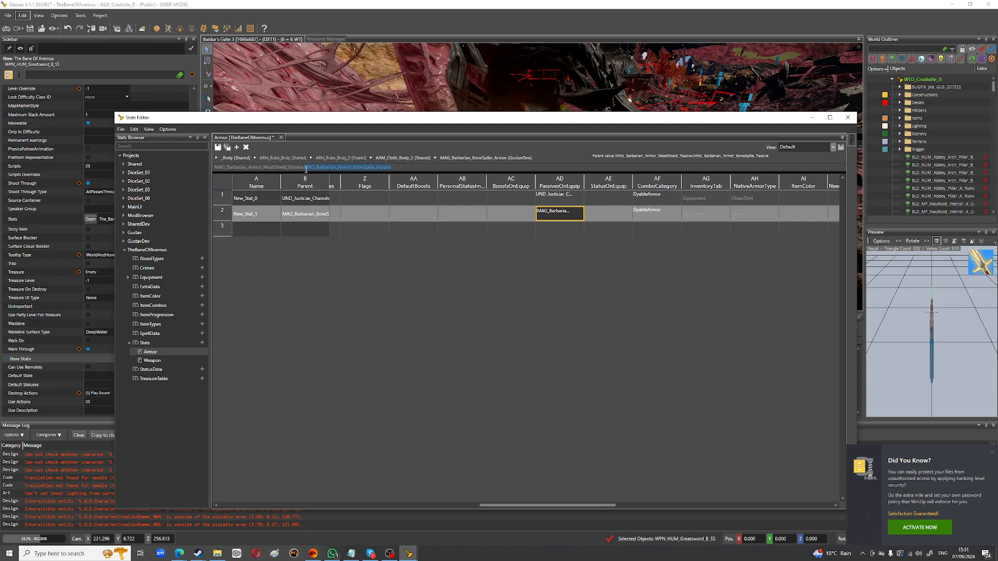
left_click(556, 201)
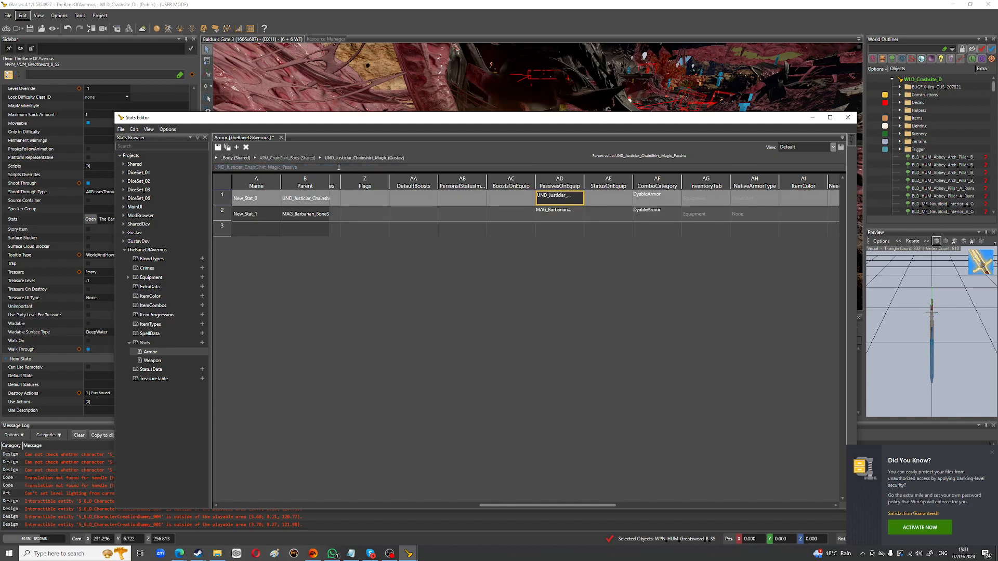
type("MAG_Barbarian_Armor_BoneSpike_Passive")
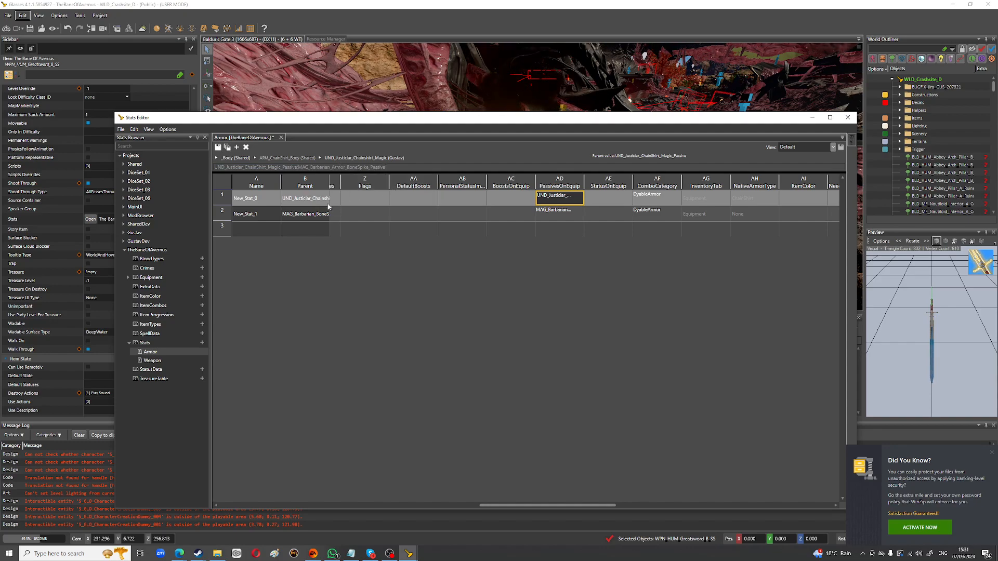
left_click(253, 201)
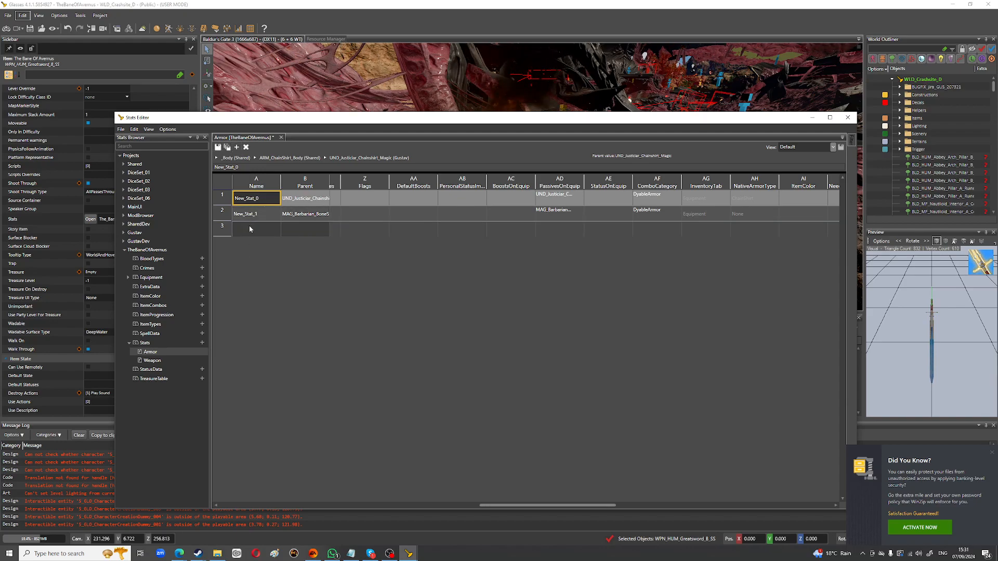
Step: Create a third armour stat entry with ARM_Hat_Rich (Shared) as its Parent
left_click(314, 230)
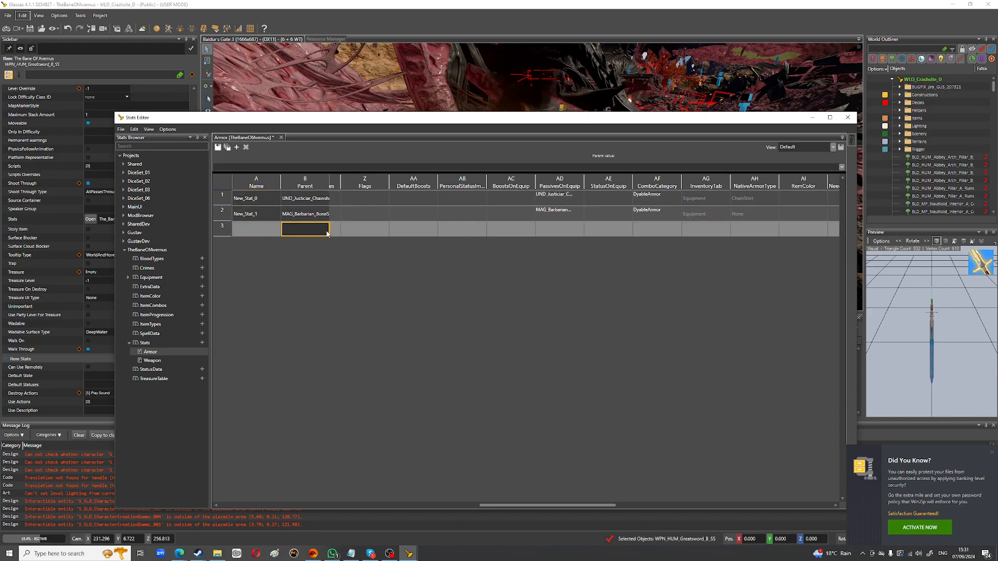
left_click(325, 229)
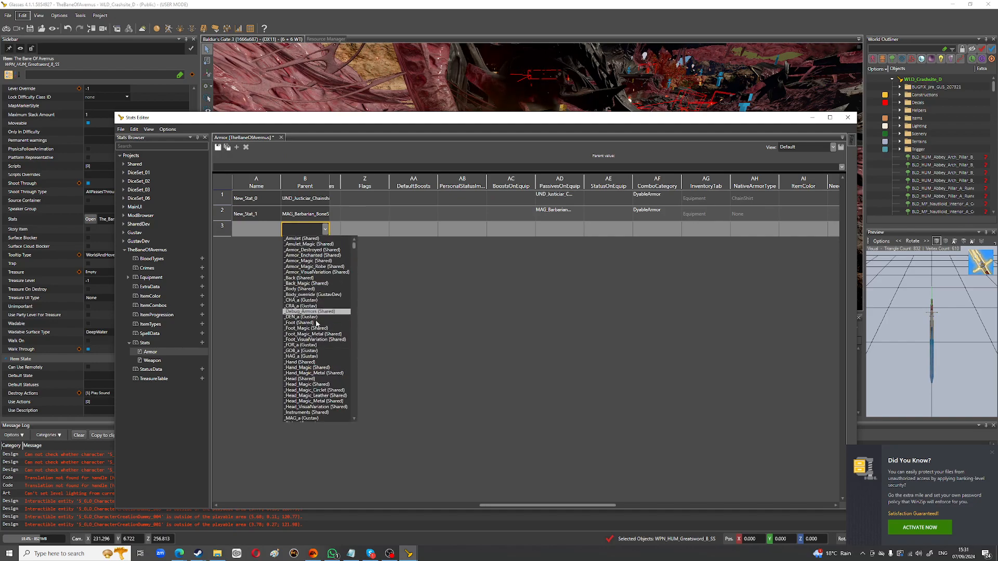
scroll(321, 343, "down", 9)
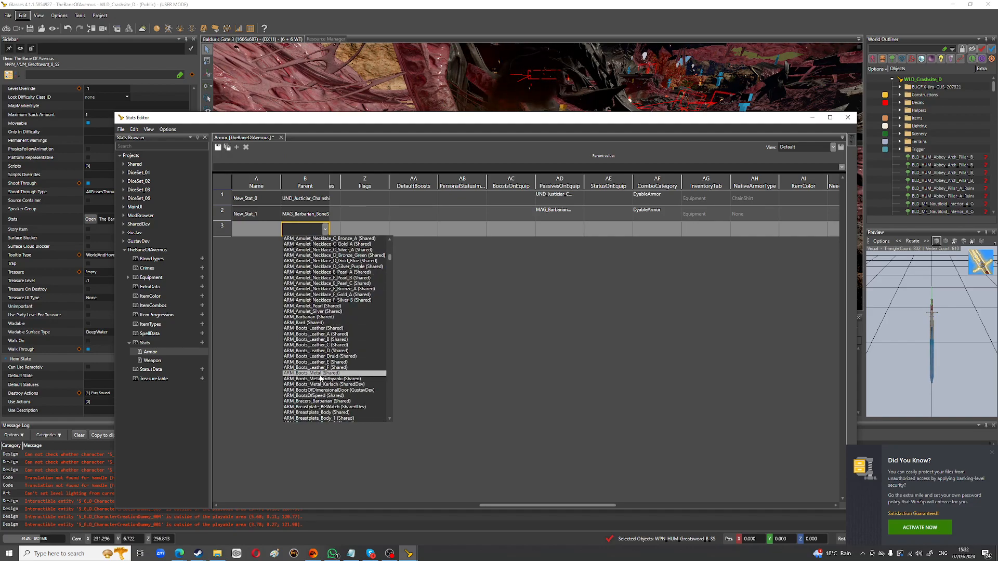
scroll(322, 358, "down", 15)
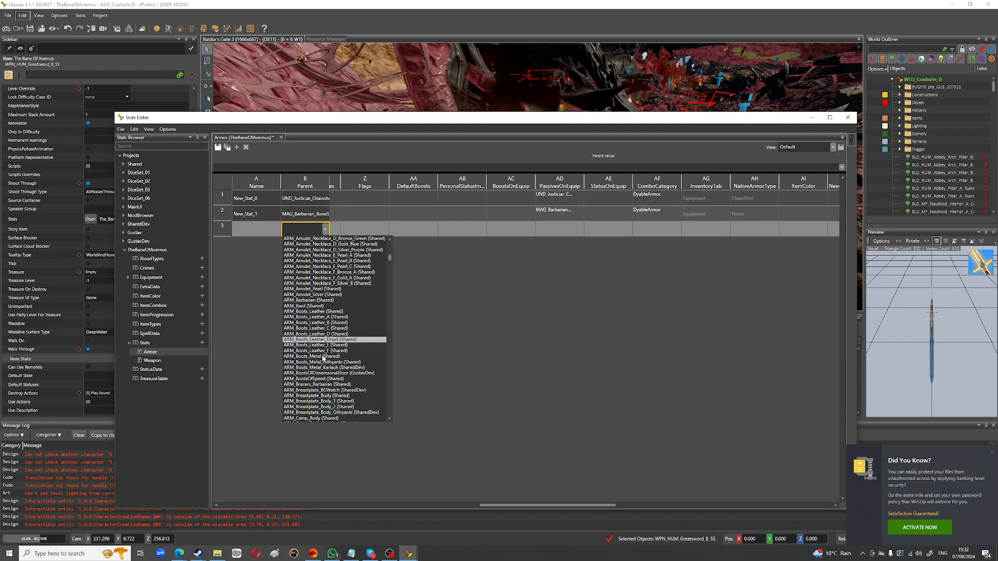
scroll(321, 358, "down", 8)
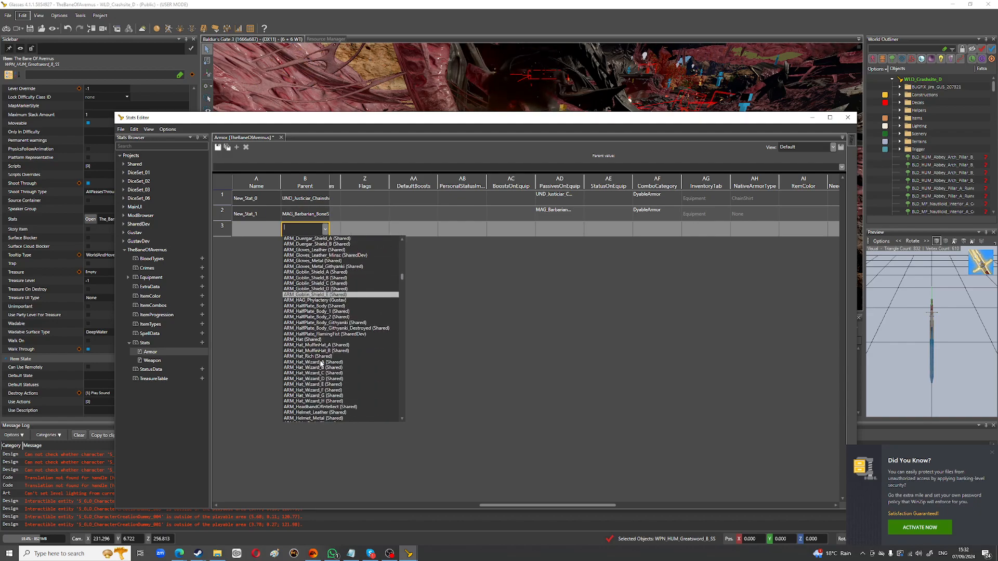
left_click(316, 357)
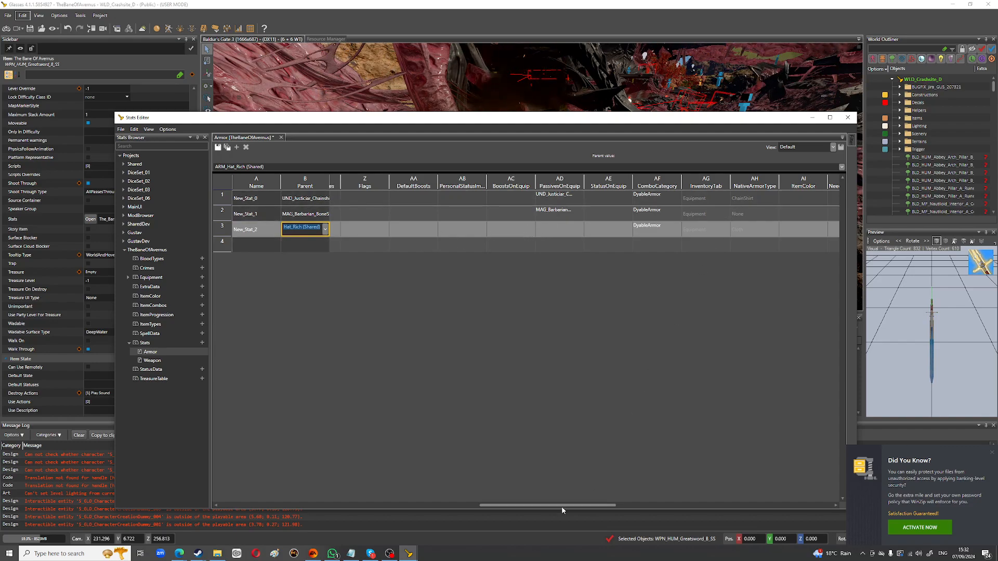
Step: Review the Proficiency Group options of the first armour entry and the available save and export commands without changing anything
left_click_drag(561, 506, 628, 504)
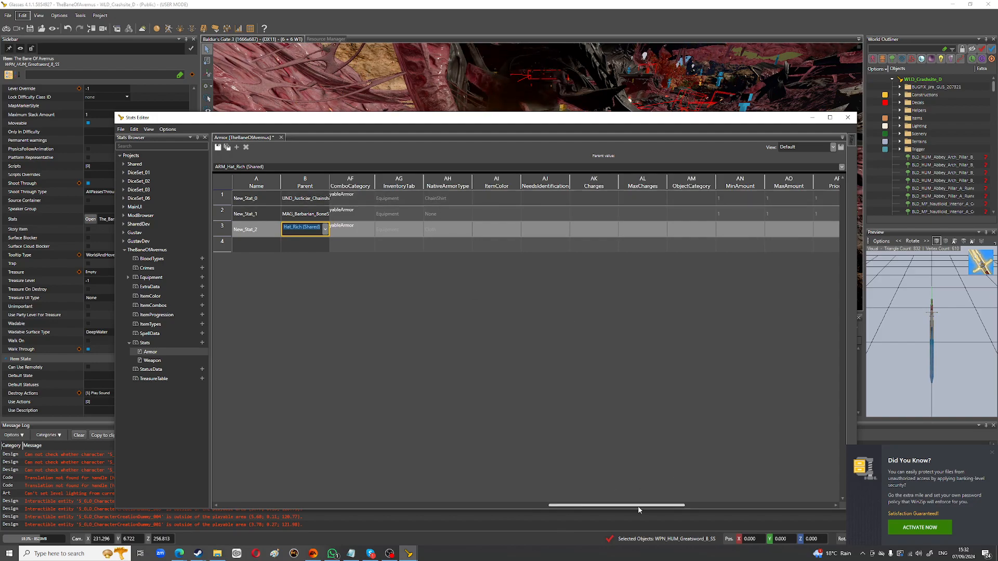
left_click_drag(654, 504, 791, 501)
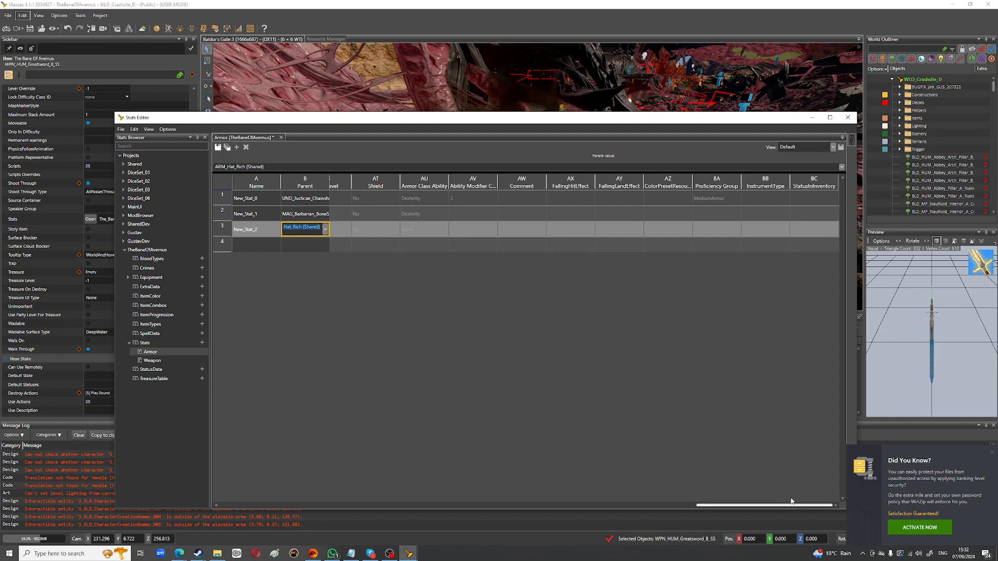
left_click(721, 198)
left_click(737, 199)
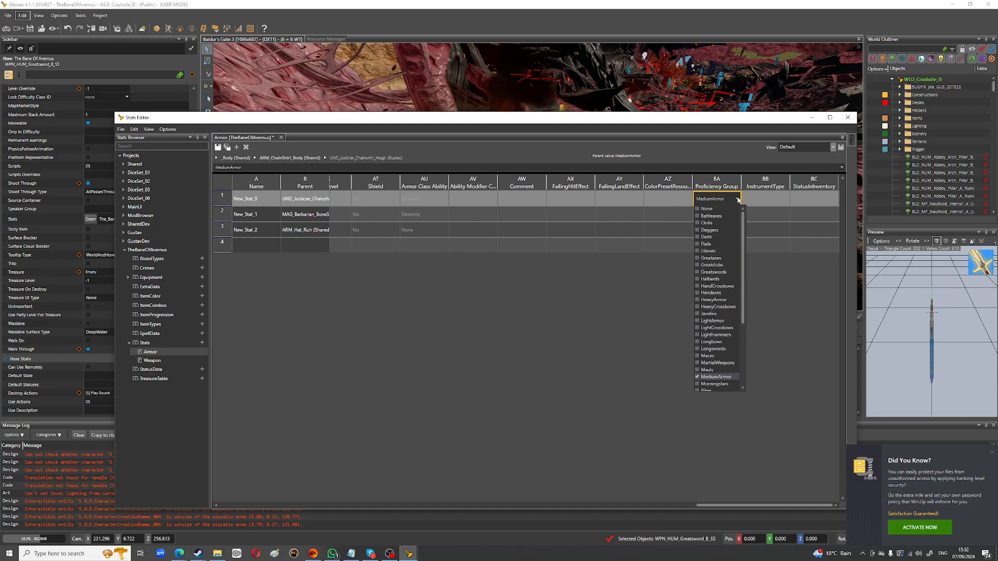
scroll(717, 351, "down", 4)
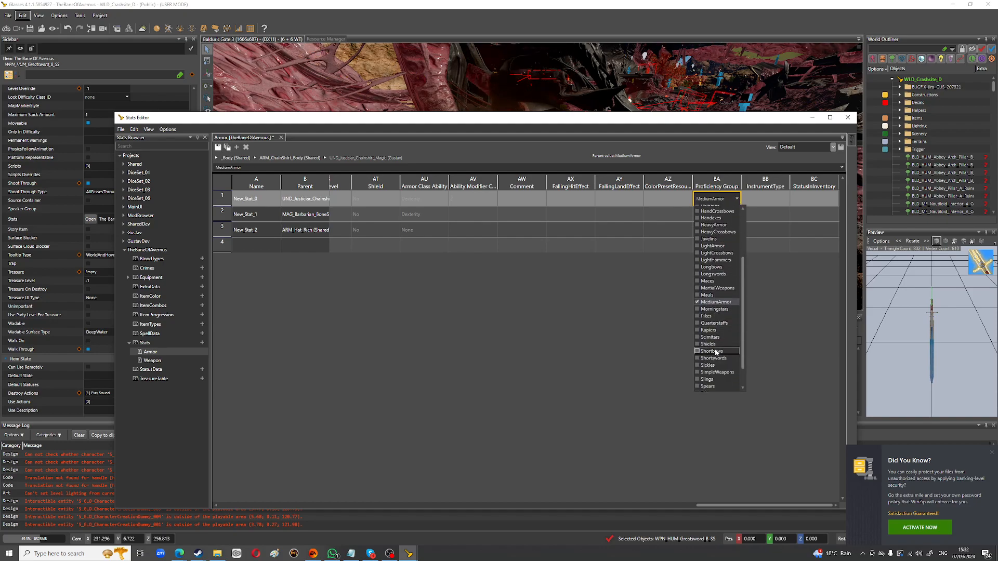
scroll(716, 352, "down", 2)
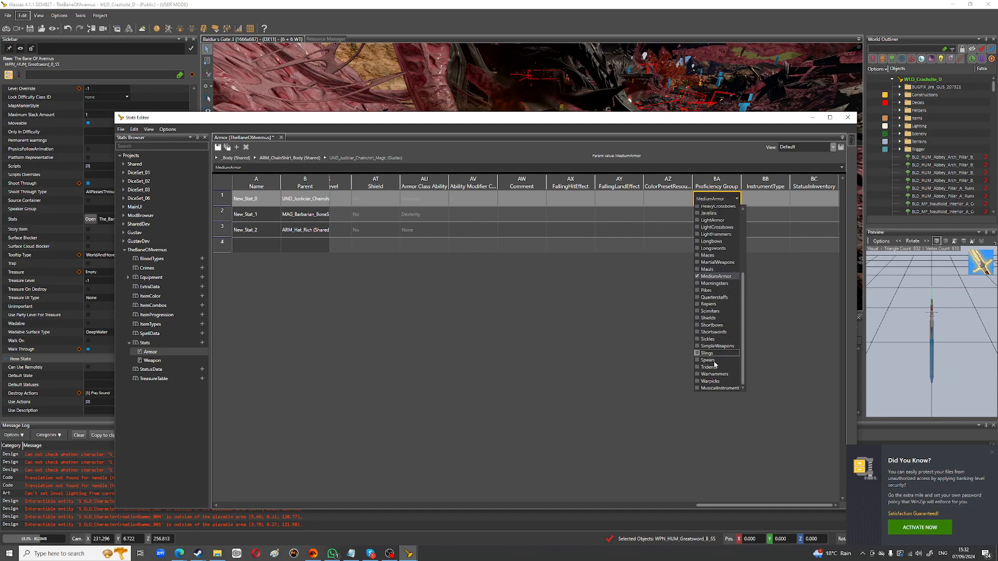
left_click(593, 326)
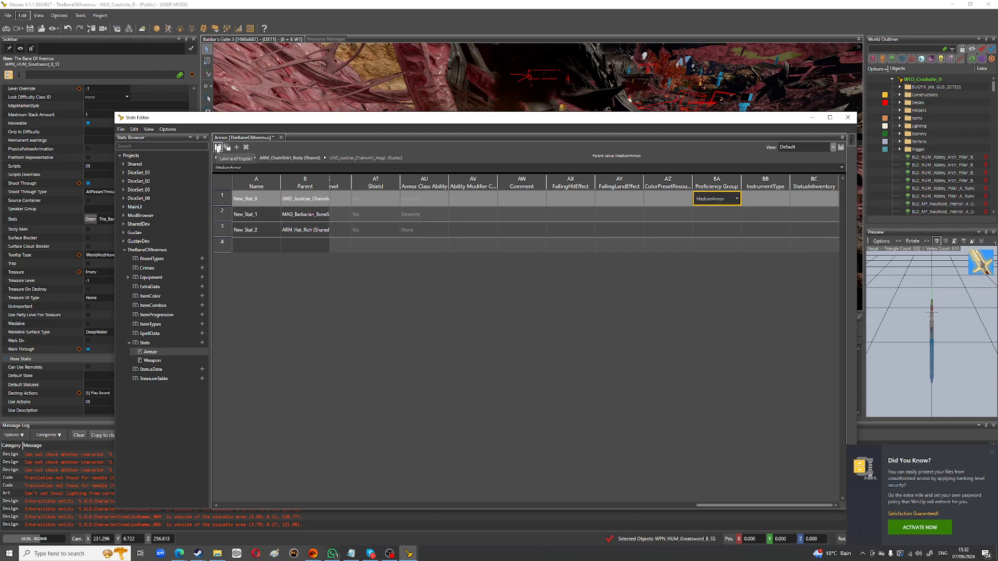
left_click(121, 130)
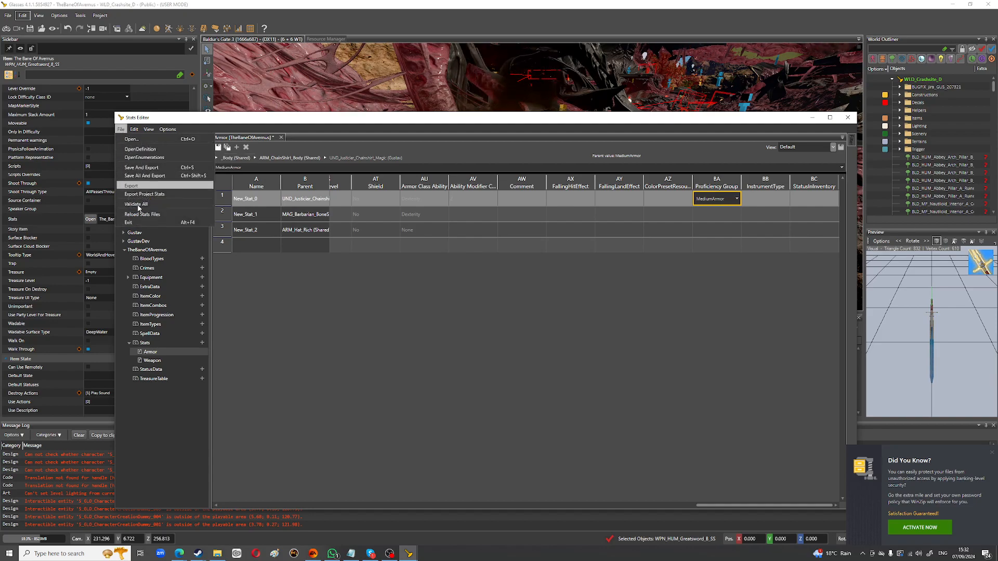
left_click(407, 330)
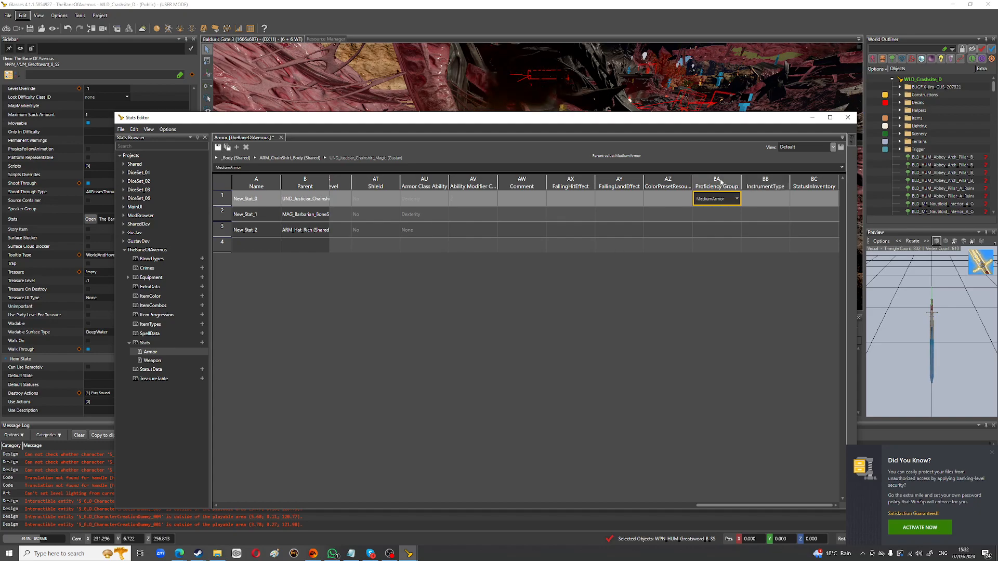
Step: Open the mod's Weapon stats and preview the RootTemplate model of The_Bane_Of_Avernus, keeping its template selection
double_click(153, 363)
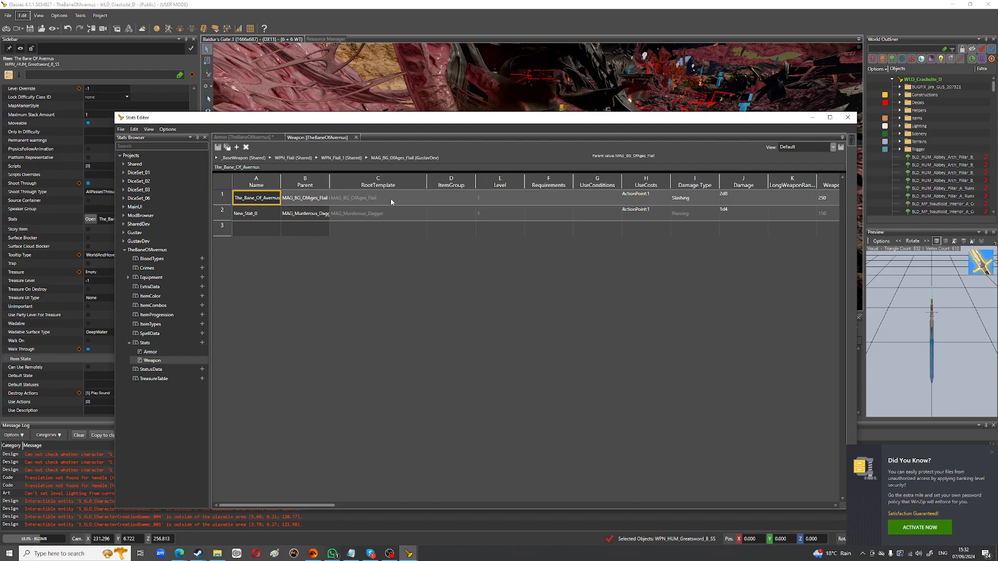
left_click(410, 200)
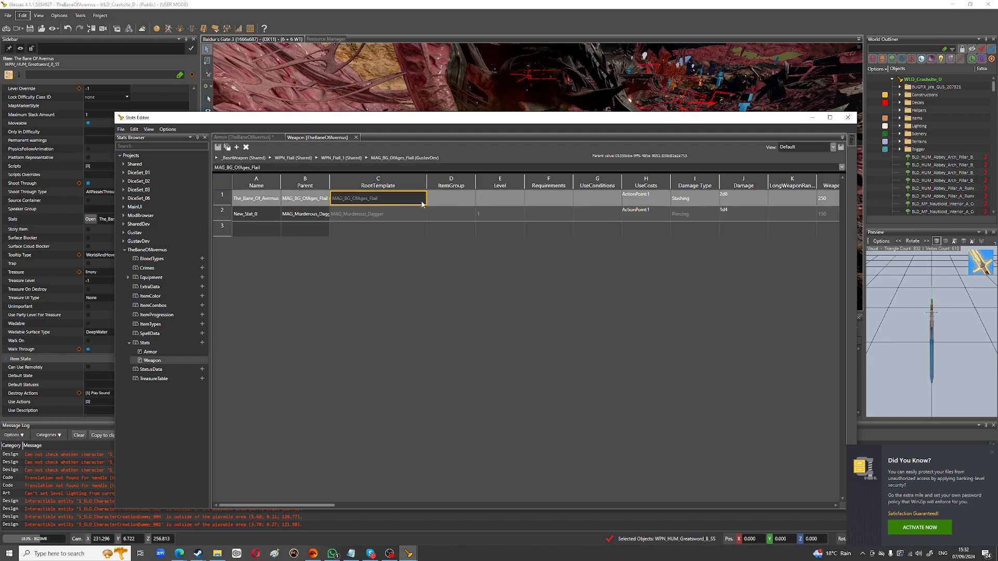
left_click(410, 200)
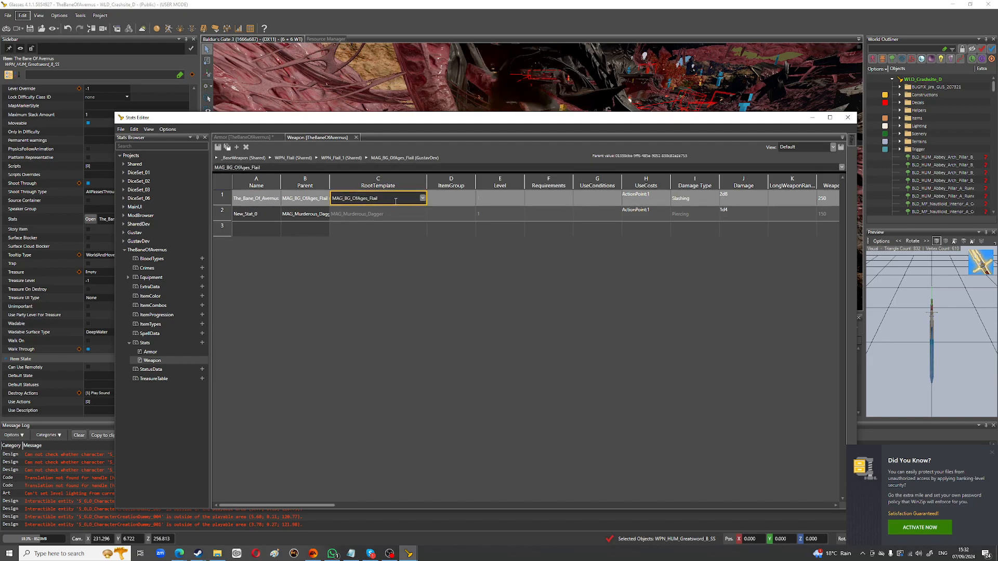
double_click(395, 201)
left_click(423, 198)
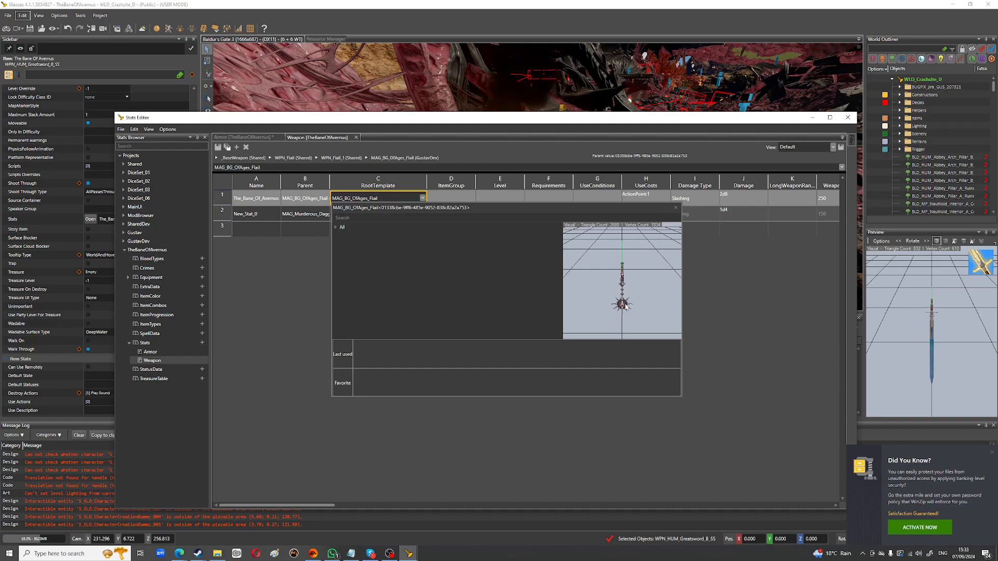
left_click(602, 315)
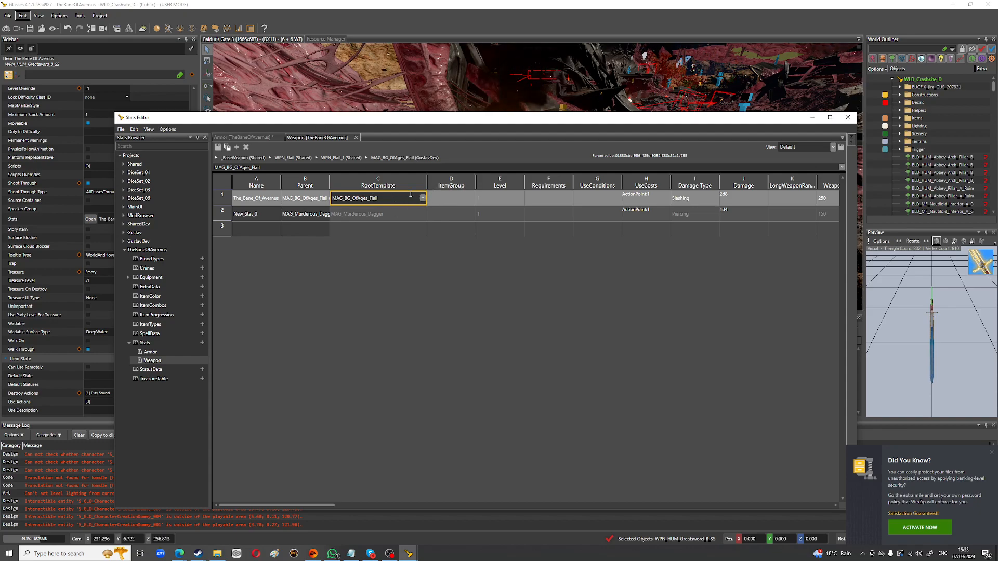
Step: Inspect the Parent, Damage and WeaponRange values of The_Bane_Of_Avernus
left_click(293, 202)
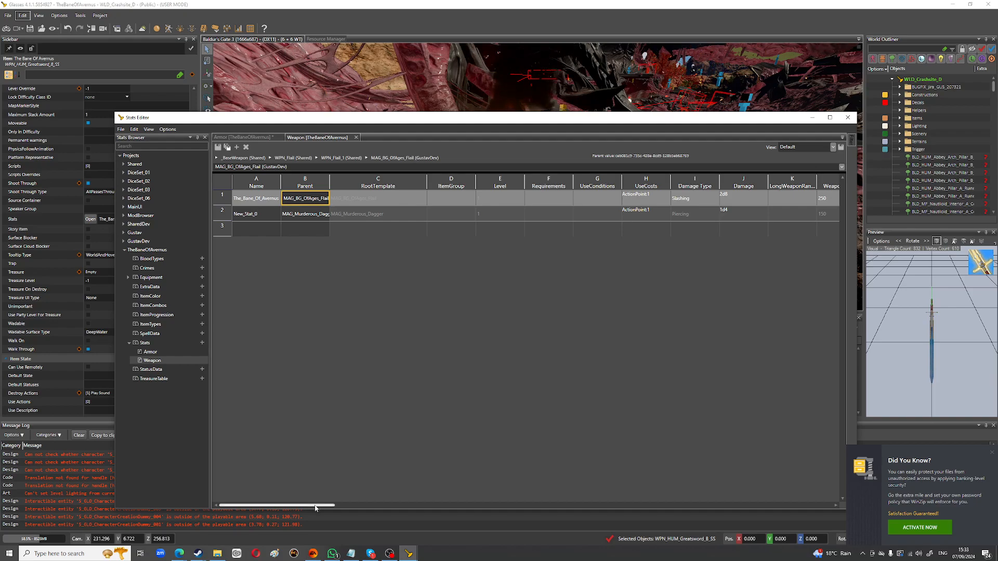
left_click_drag(316, 508, 359, 488)
left_click(503, 202)
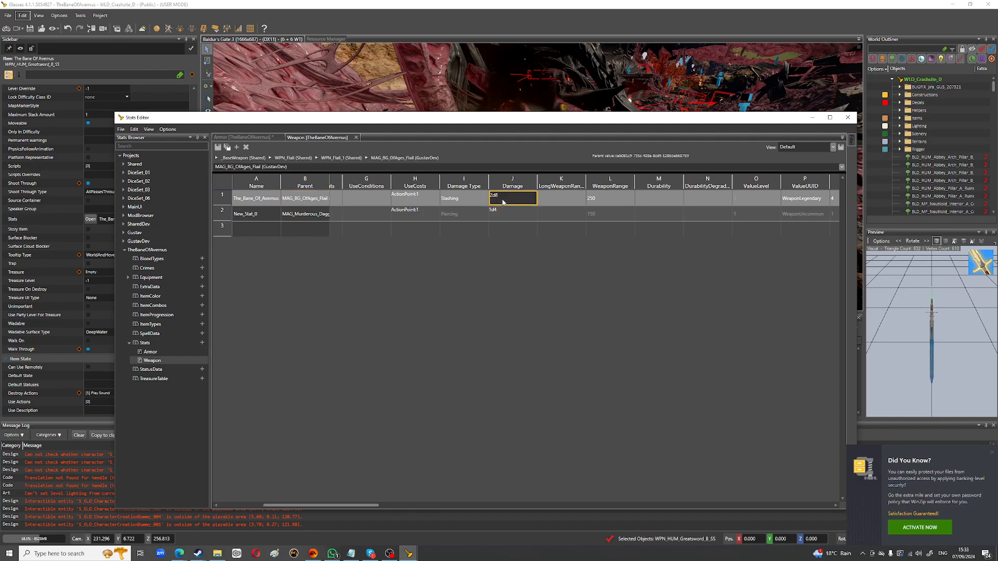
left_click(619, 200)
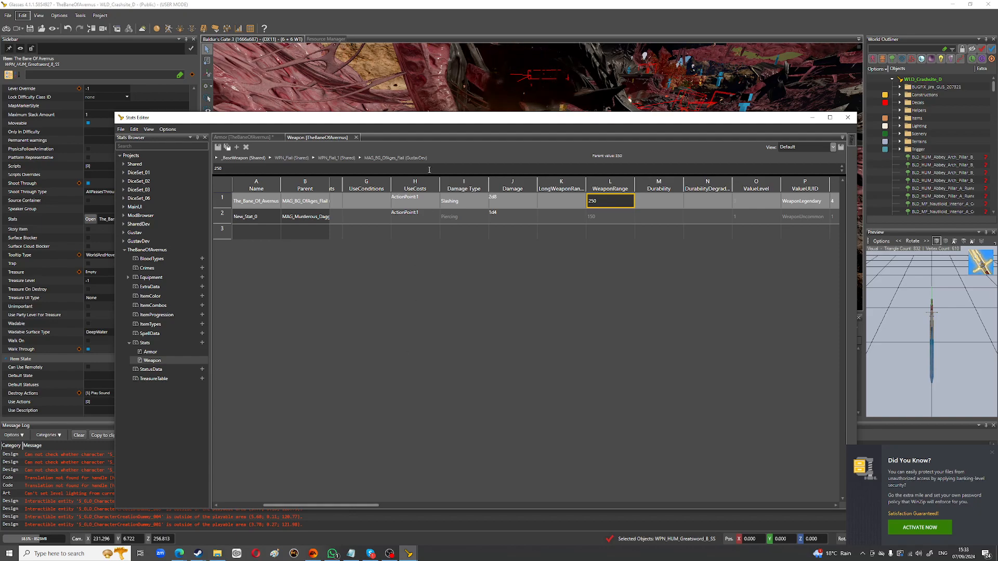
mouse_move(350, 507)
left_mouse_down()
mouse_move(401, 507)
mouse_move(323, 505)
mouse_move(388, 503)
mouse_move(347, 503)
left_mouse_up()
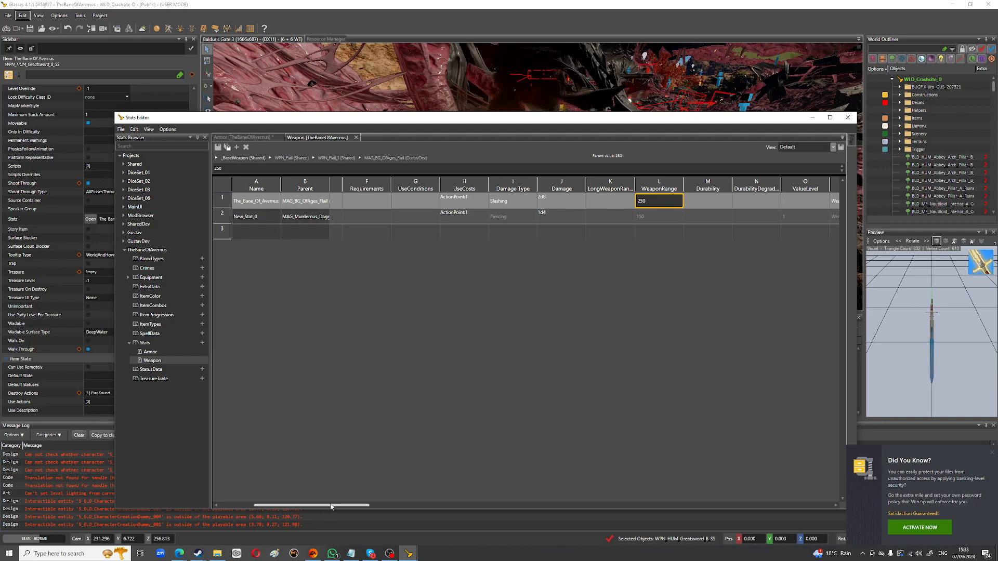
Step: Inspect the DefaultBoosts and BoostsOnEquip of The_Bane_Of_Avernus, highlighting its charisma ability boost in the full expression
left_click_drag(329, 506, 562, 508)
left_click(459, 200)
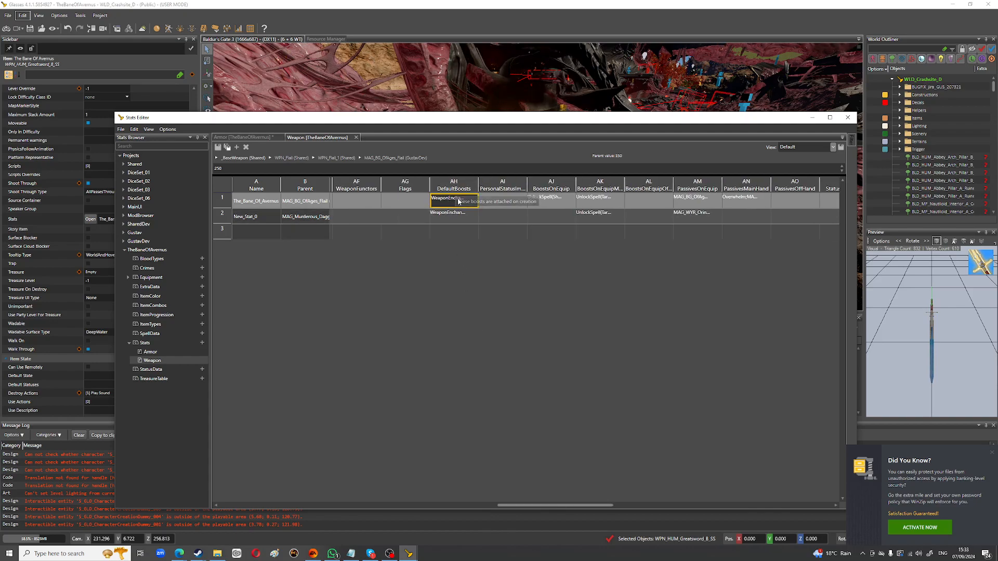
left_click(557, 199)
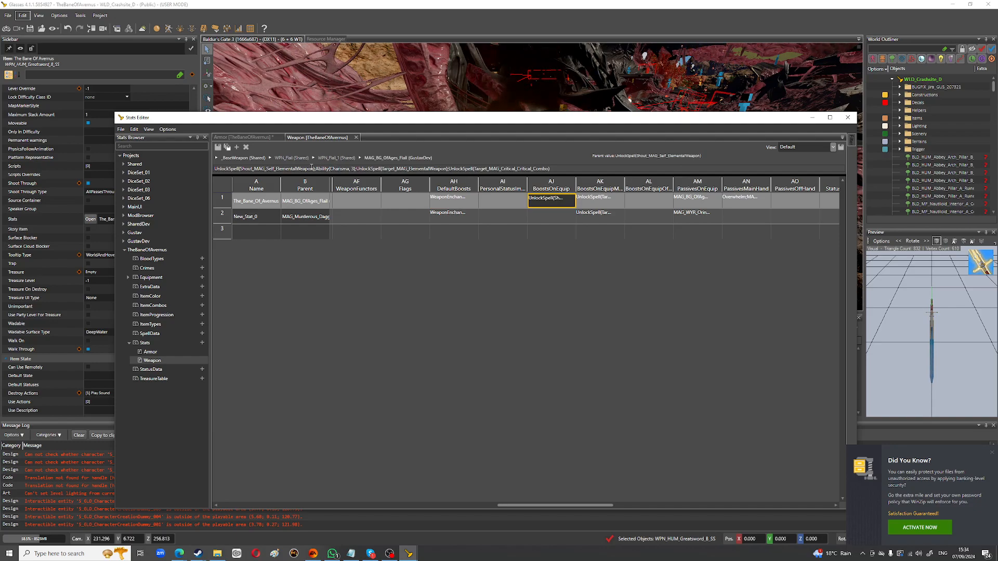
triple_click(320, 169)
left_click(317, 169)
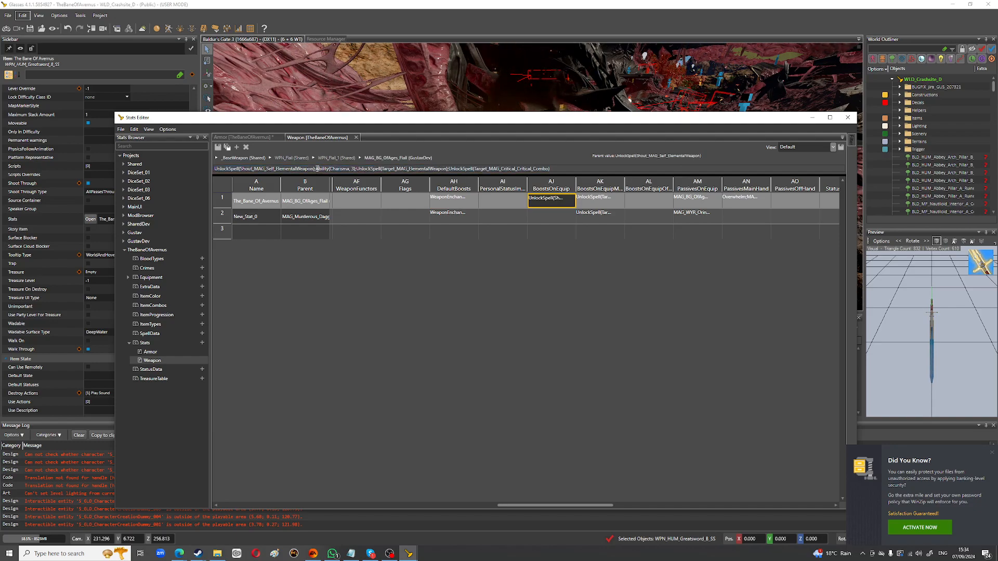
left_click_drag(316, 170, 360, 170)
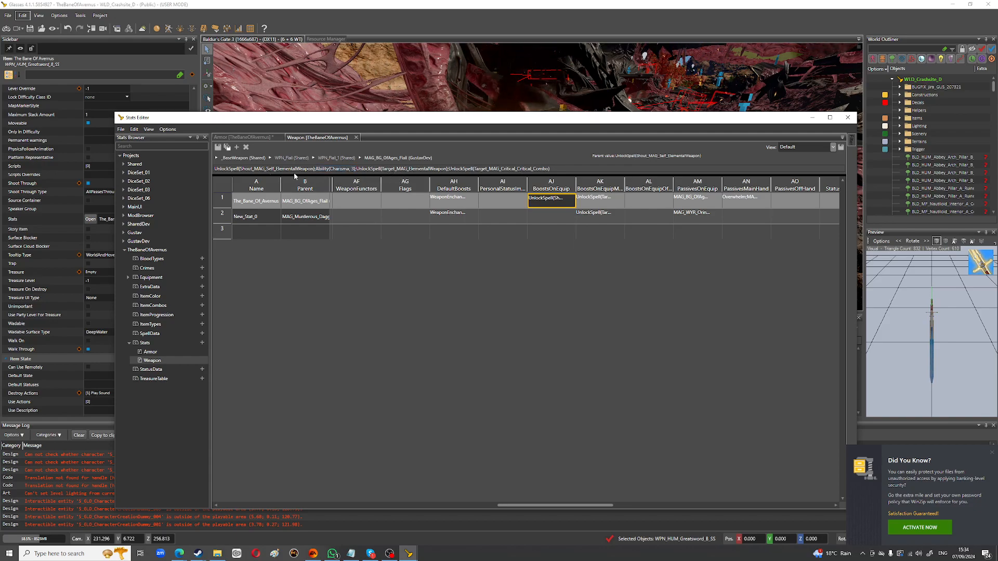
Step: Examine the main-hand boosts, main-hand and off-hand passives, and PassivesOnEquip of The_Bane_Of_Avernus
left_click(607, 201)
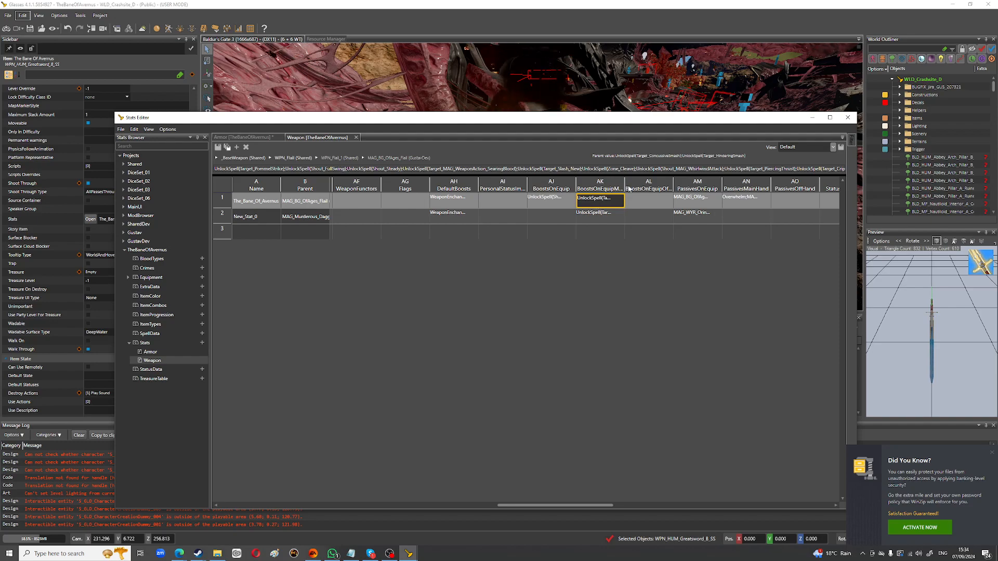
left_click(737, 200)
left_click(788, 202)
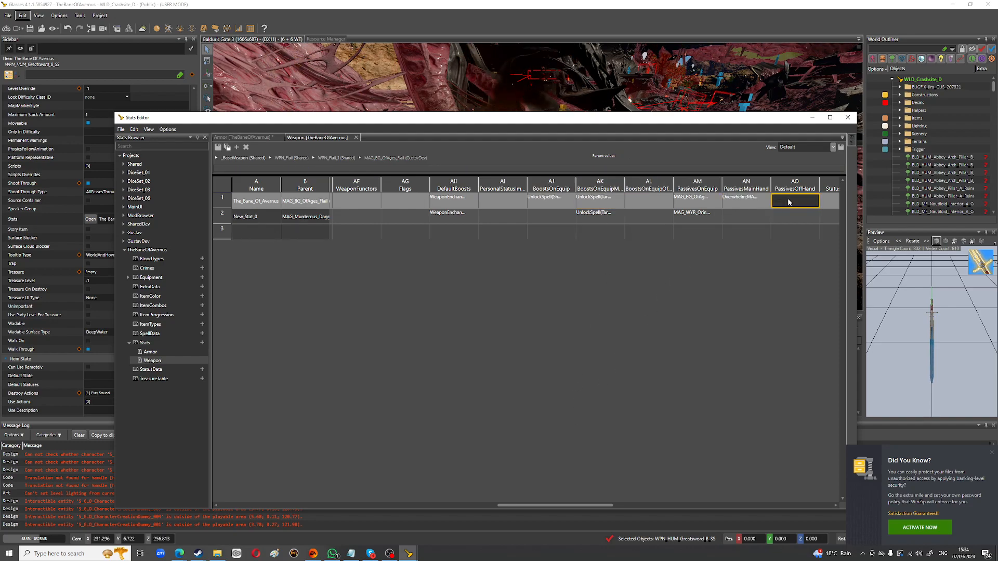
left_click(698, 201)
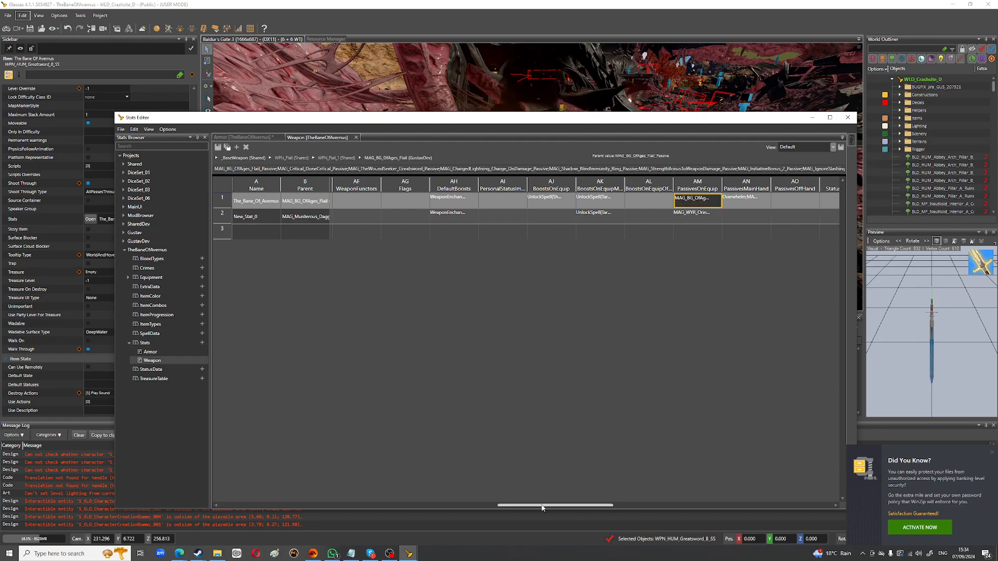
Step: Examine the Parent and PassivesOnEquip of the second weapon entry, New_Stat_0
left_click_drag(544, 503, 654, 504)
left_click(326, 218)
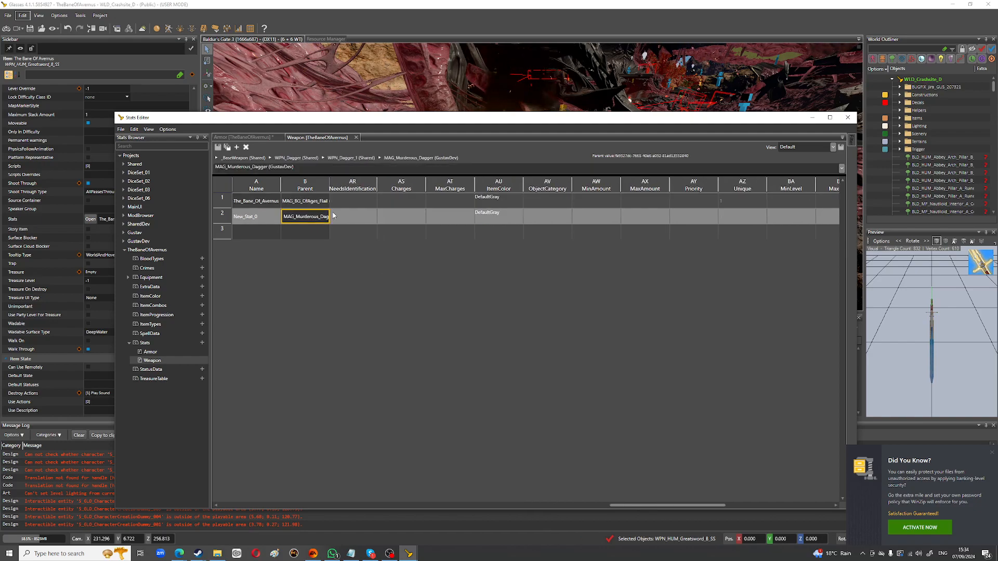
double_click(325, 218)
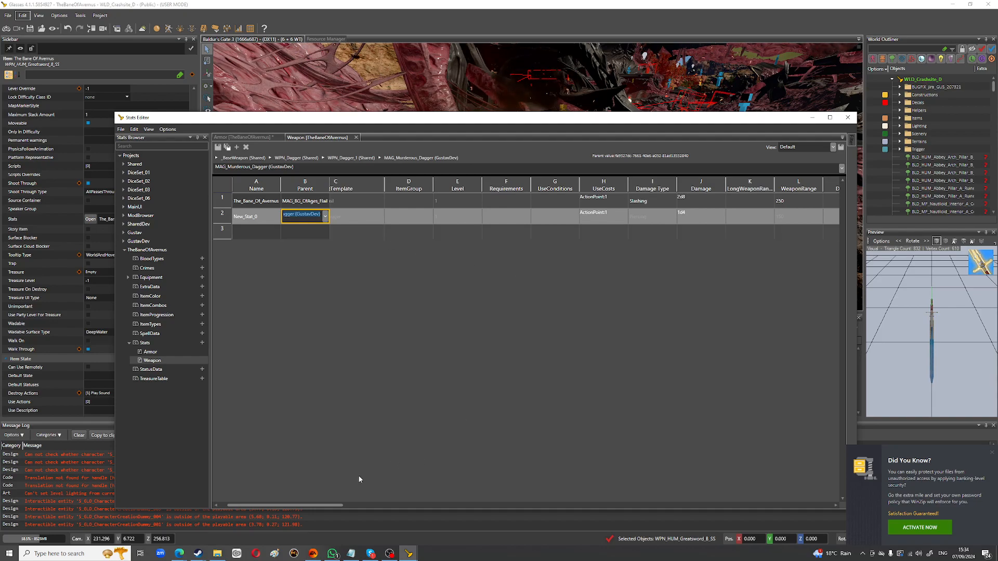
left_click_drag(317, 507, 594, 500)
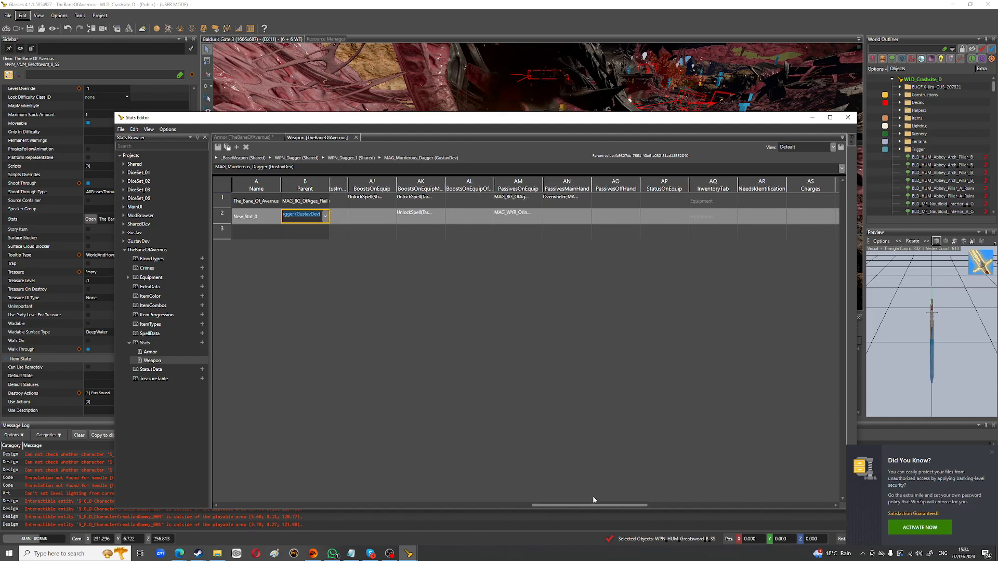
left_click(511, 212)
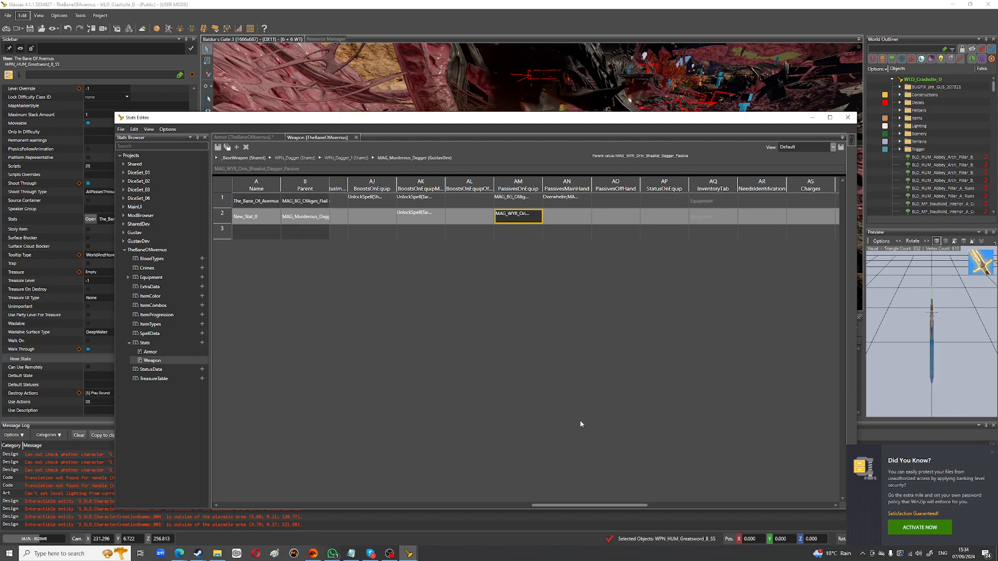
Step: Review the Proficiency Group options of The_Bane_Of_Avernus and leave the selection at None
left_click_drag(602, 505, 792, 502)
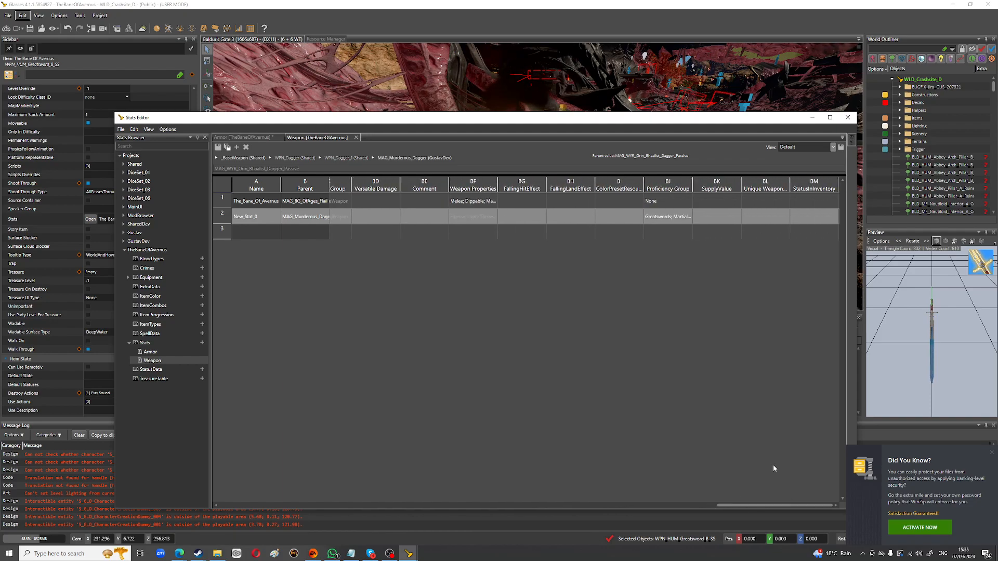
left_click(672, 200)
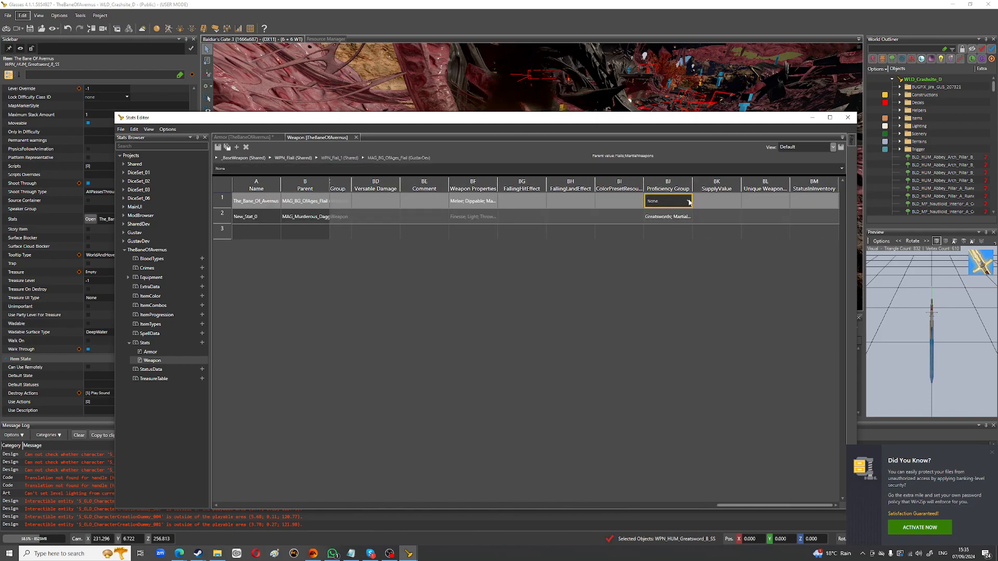
left_click(689, 202)
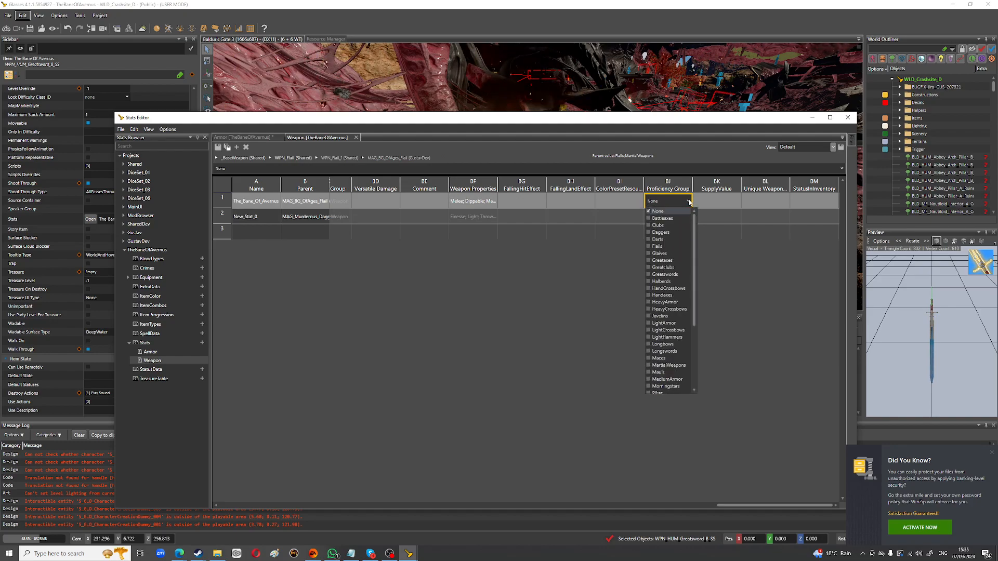
left_click(688, 202)
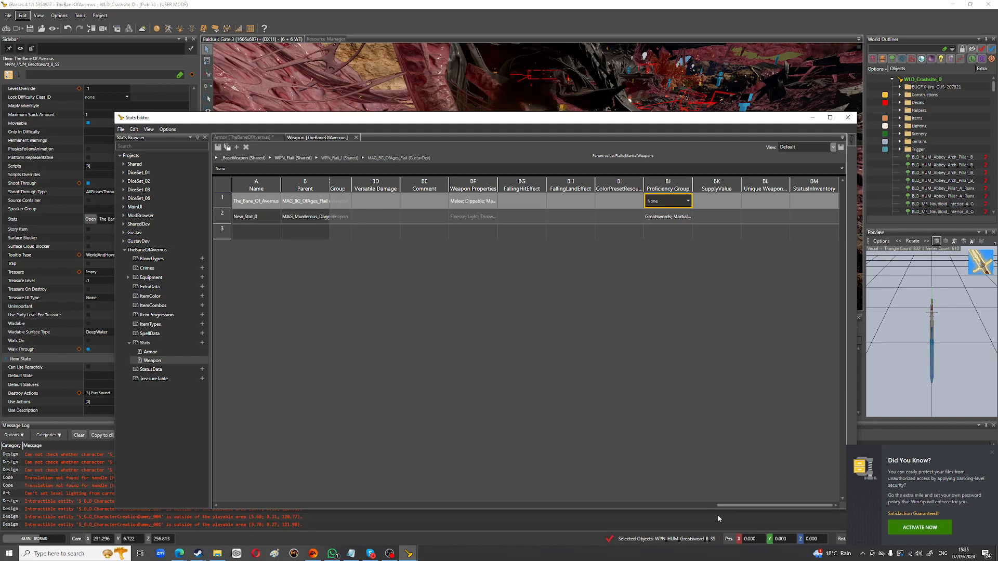
Step: Close the Stats Editor and discard the unsaved changes to the Armor stats
left_click_drag(734, 505, 209, 487)
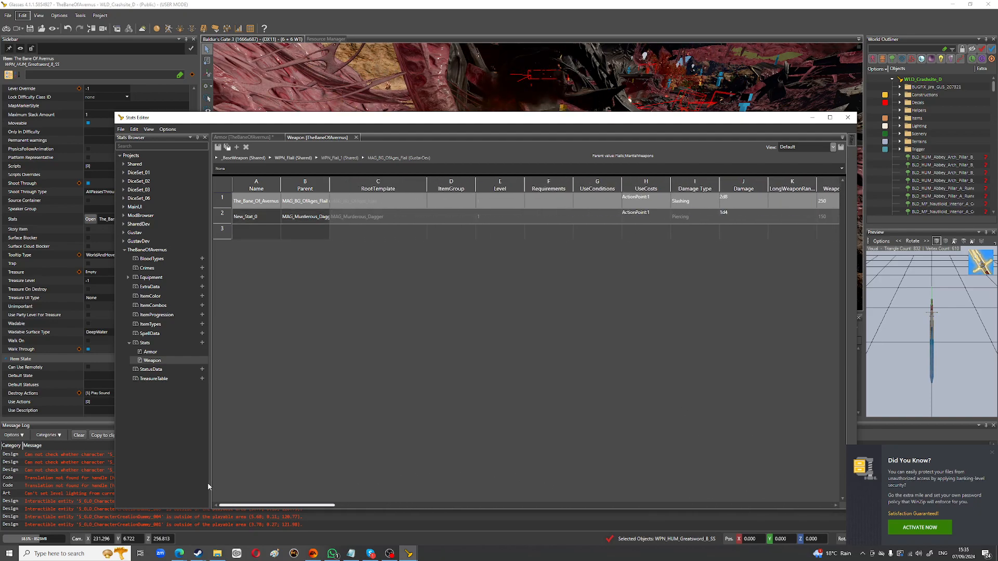
left_click(848, 118)
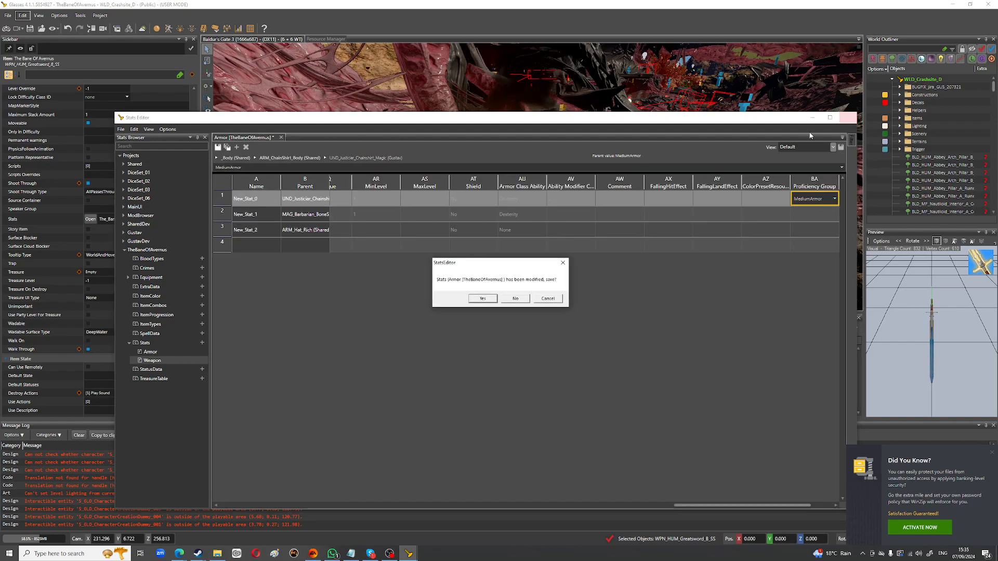
left_click(515, 299)
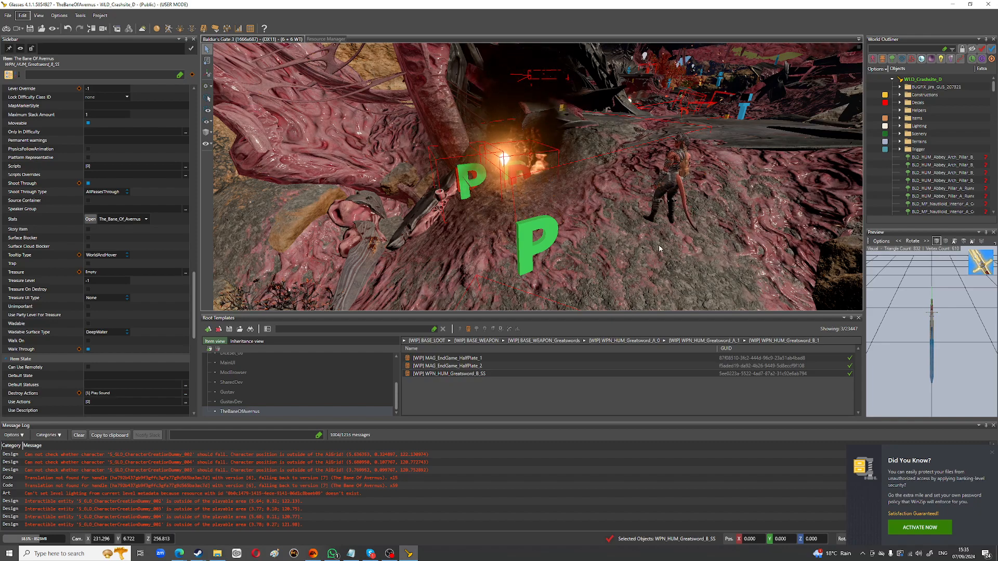
Step: Check the MAG_EndGame_HalfPlate_2 and WPN_HUM_Greatsword_B_SS templates, and save the pending root template and stats changes
left_click(491, 366)
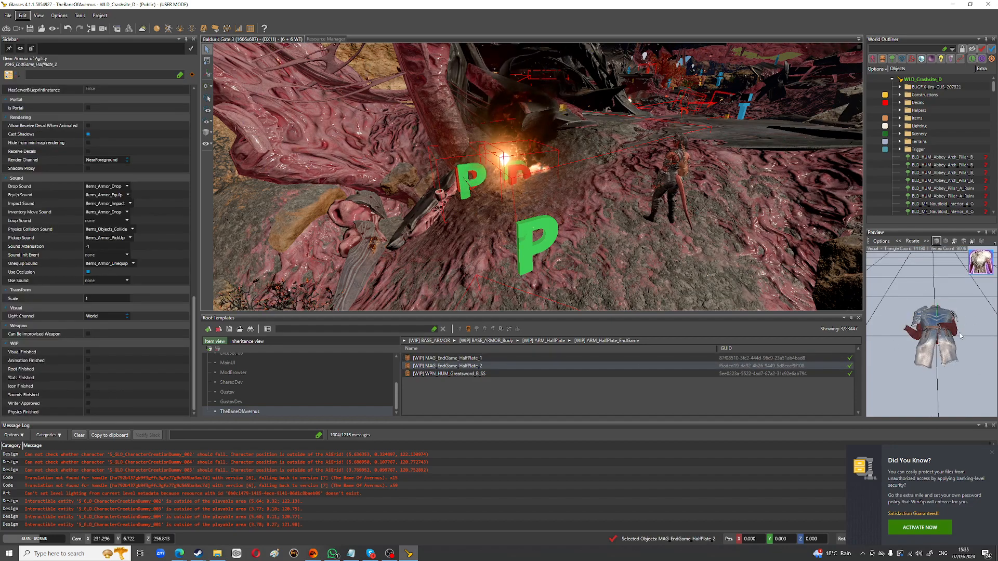
left_click(508, 376)
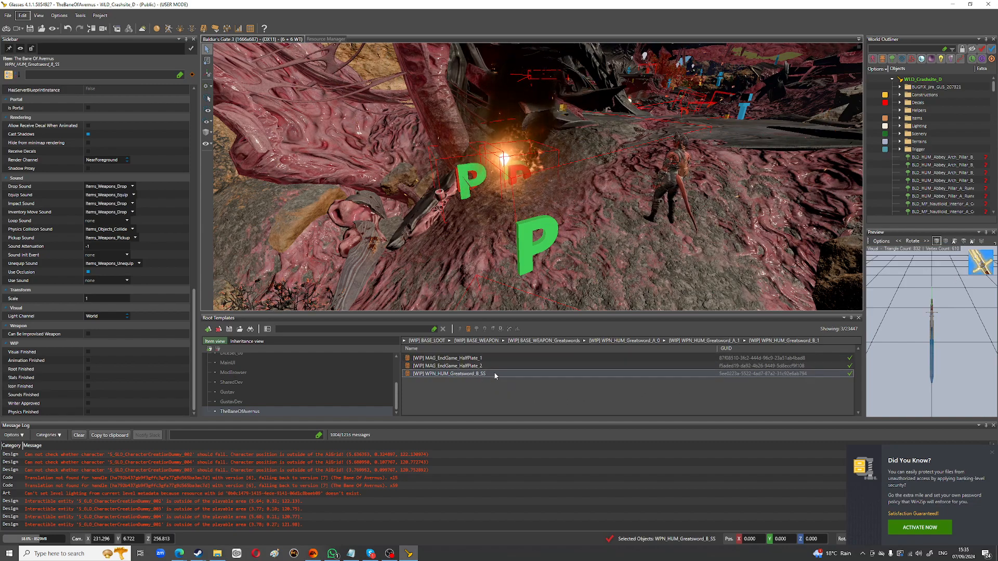
left_click(647, 253)
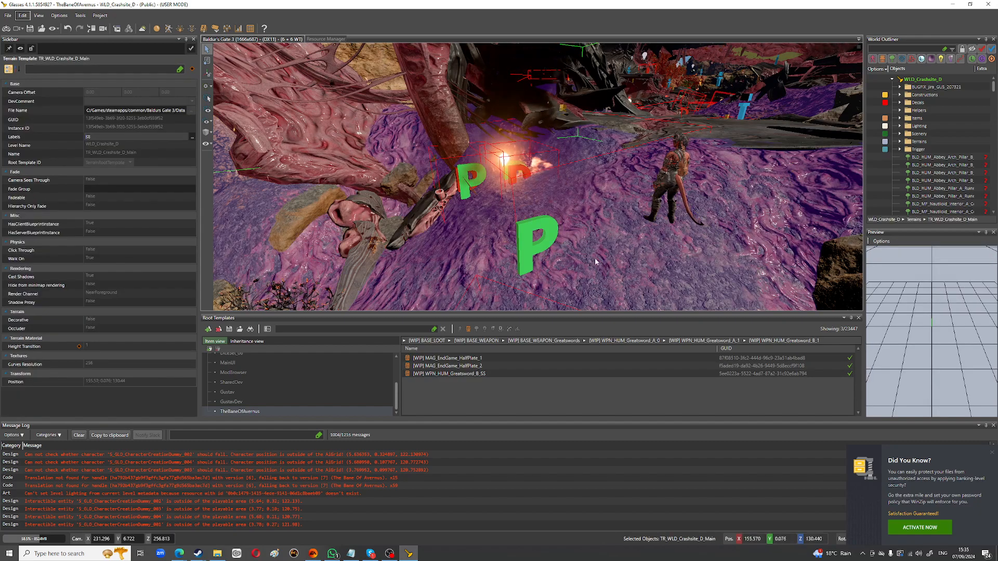
left_click(7, 29)
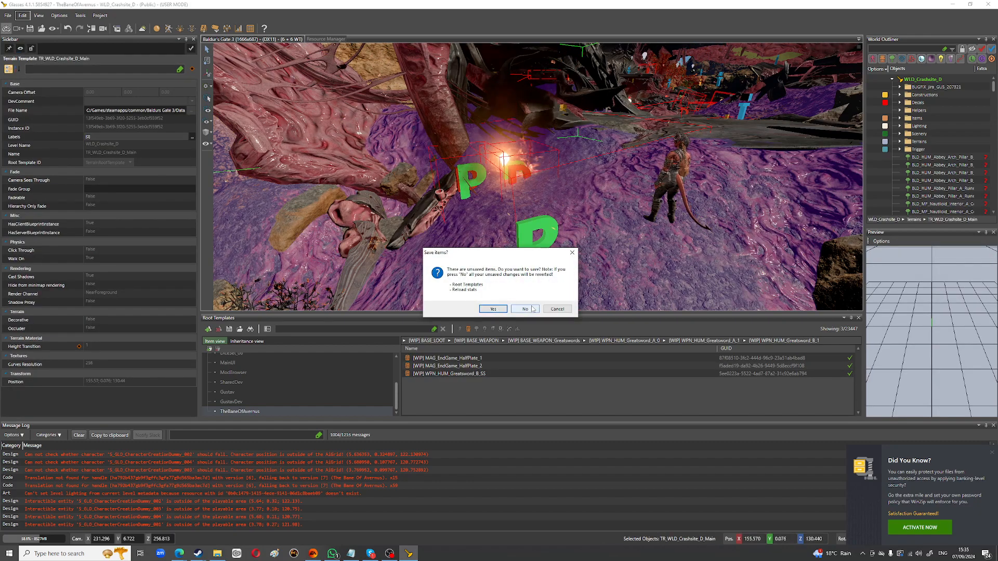
left_click(492, 309)
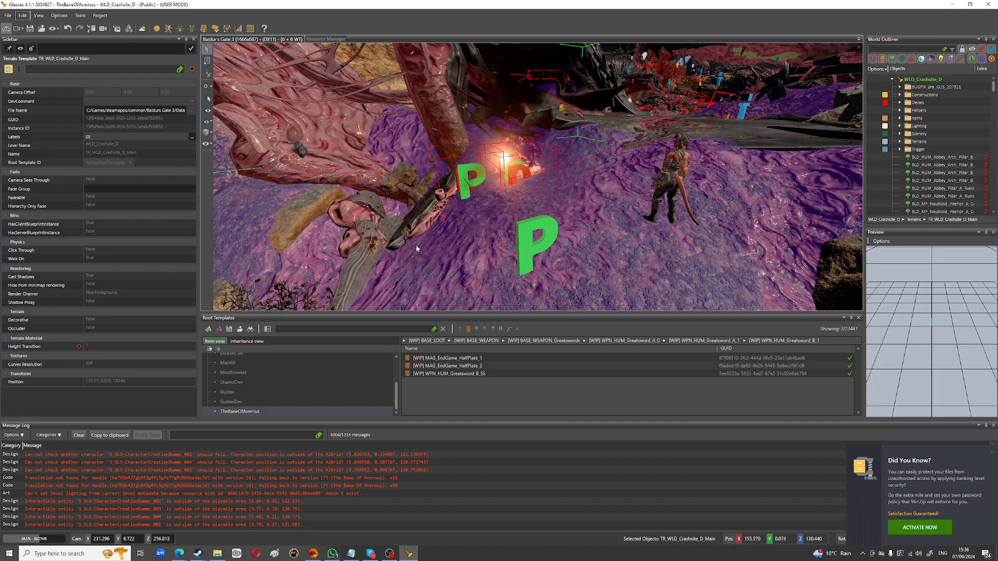
Step: Reopen the Stats Editor and examine the EQ_Karlach item slots in TheBaneOfAvernus's Equipment table
left_click(238, 29)
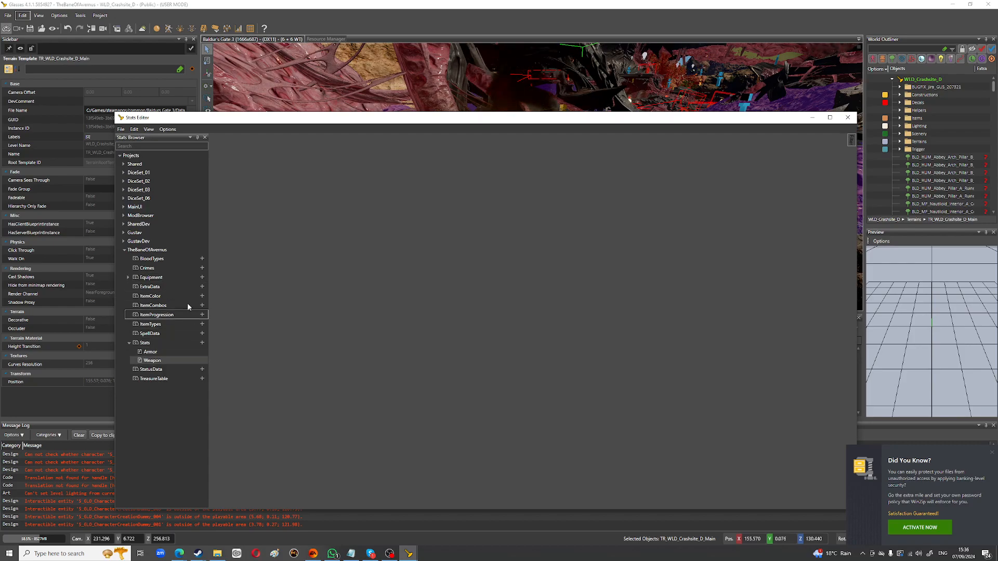
left_click(127, 277)
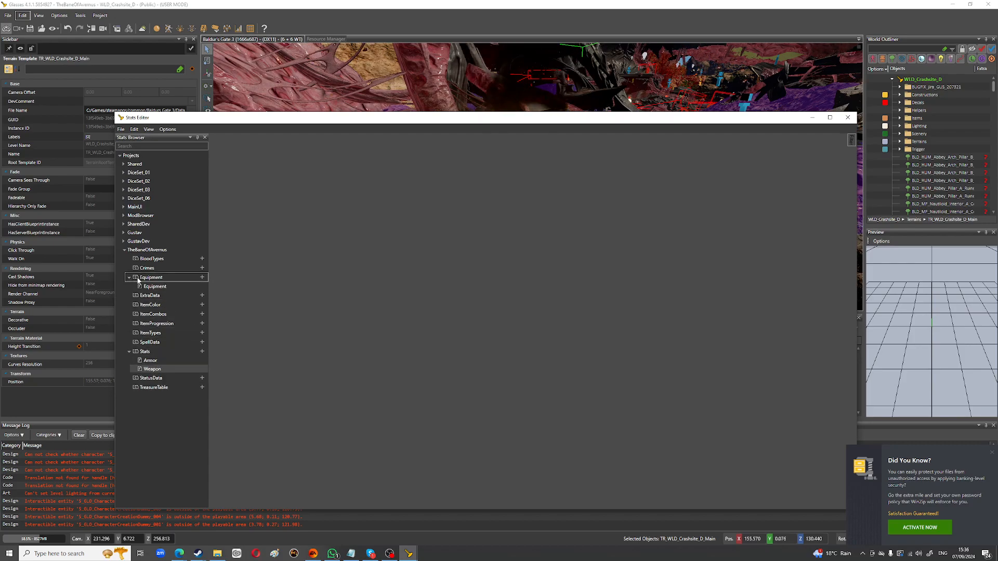
left_click(155, 288)
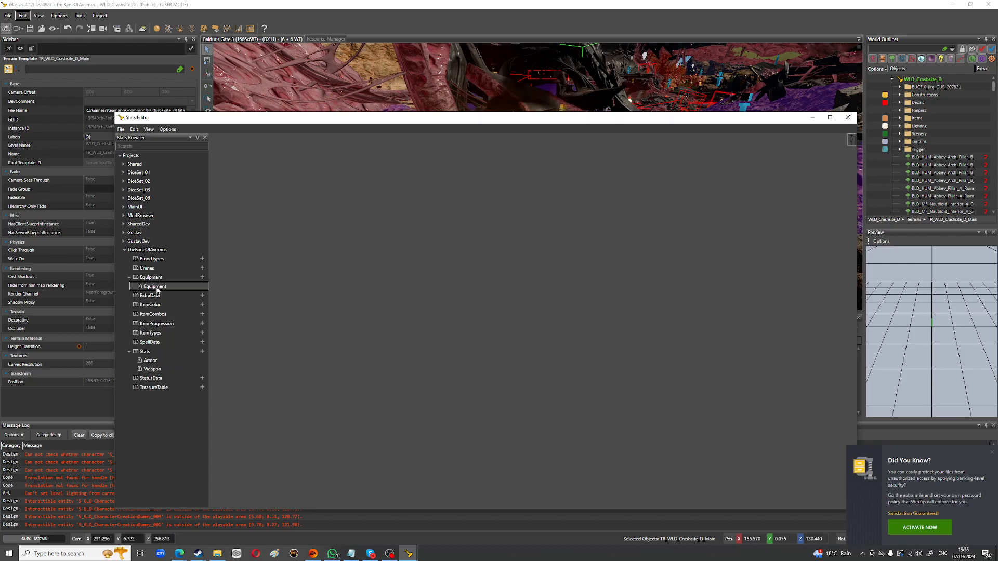
double_click(155, 287)
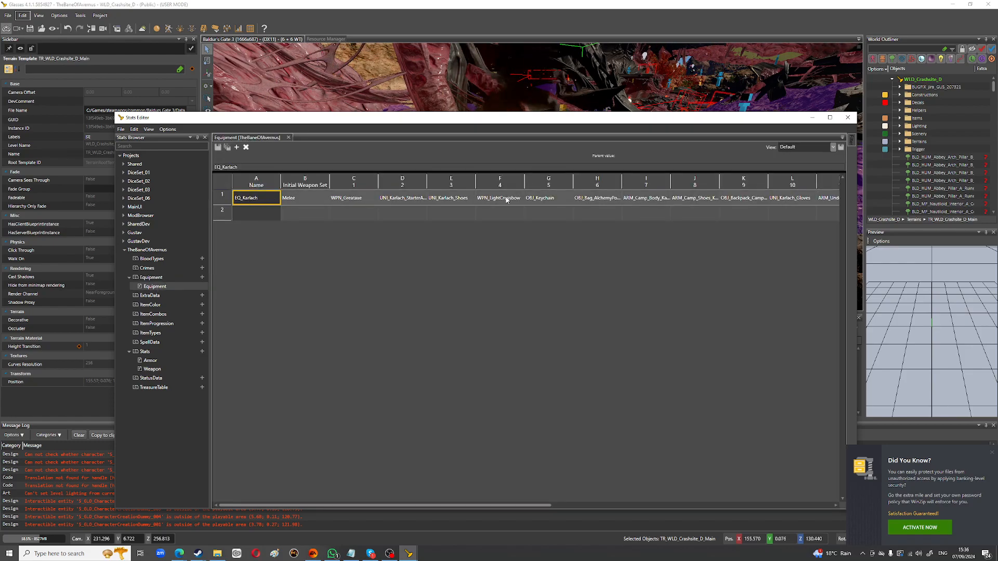
left_click_drag(439, 504, 693, 494)
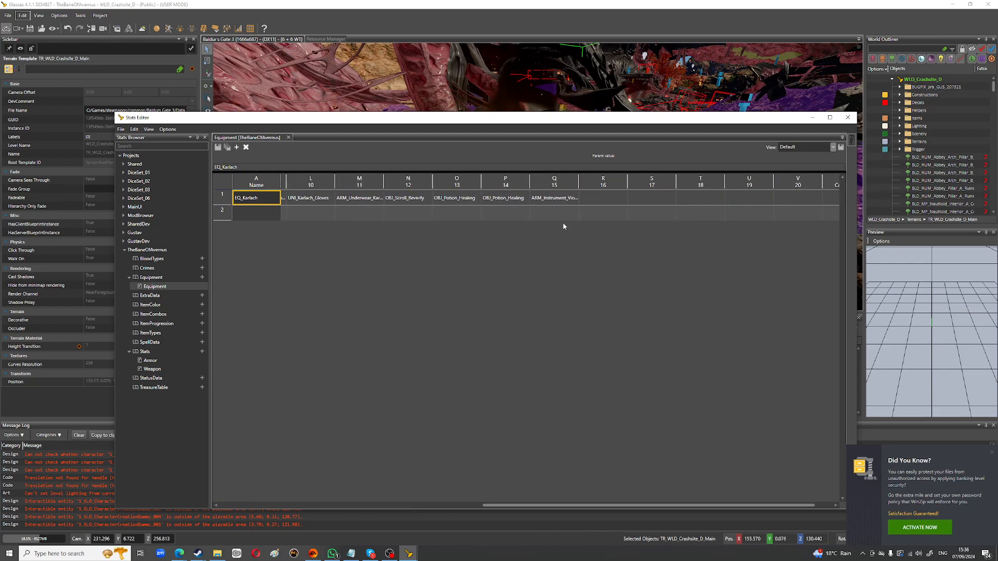
Step: Search the item options of EQ_Karlach's slot 15 for "wpn_h" weapons
left_click(554, 199)
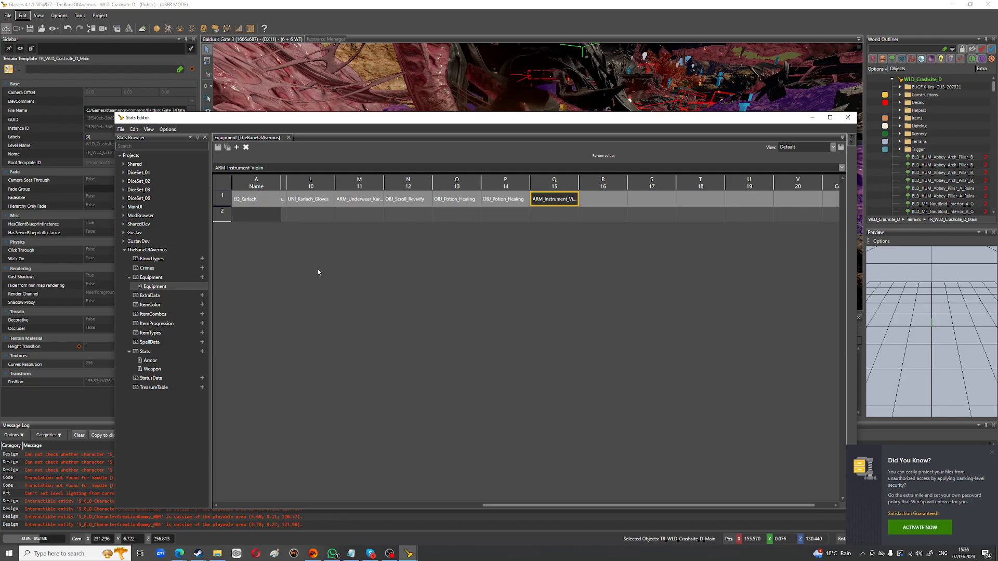
double_click(559, 201)
left_click(574, 200)
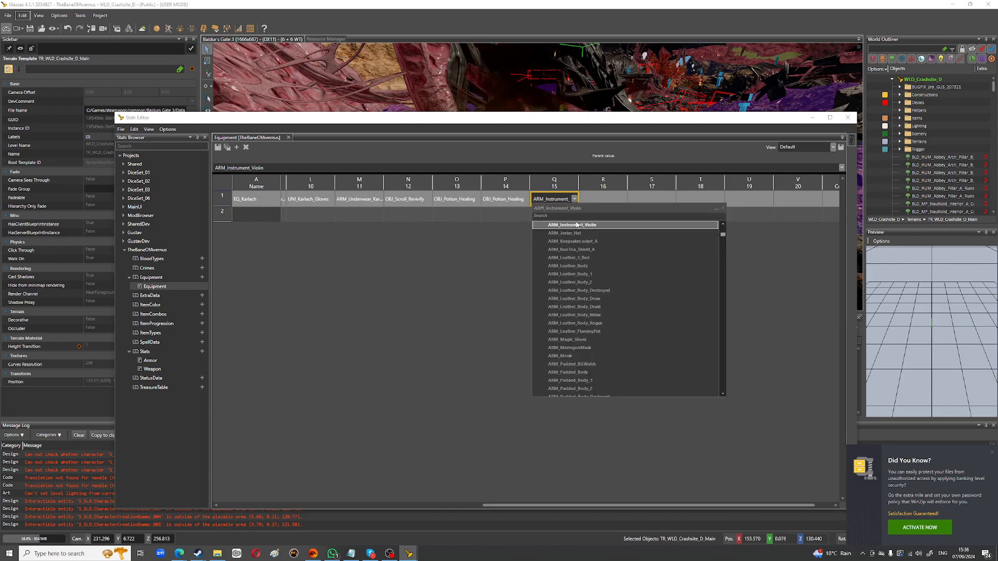
left_click(557, 215)
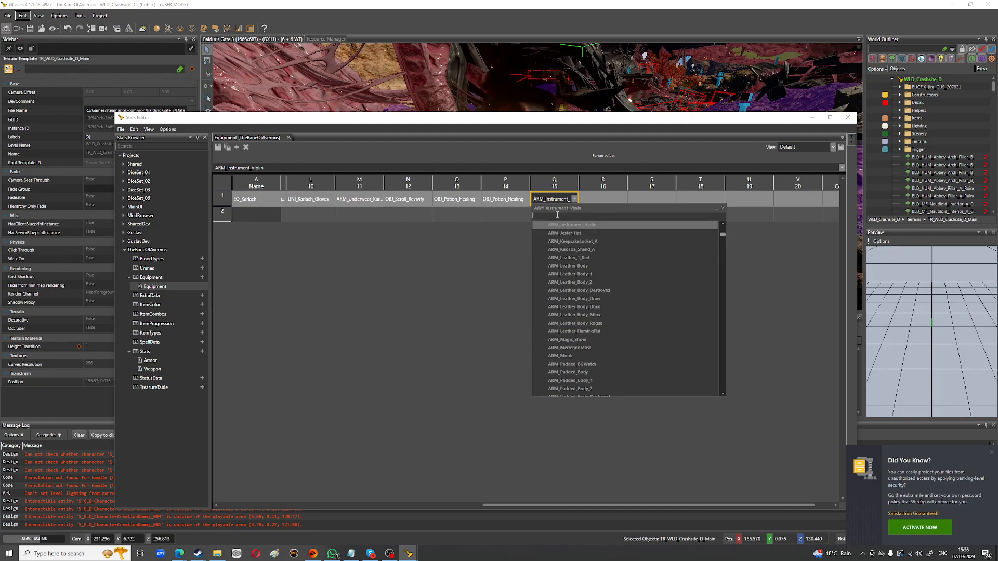
type("wpn")
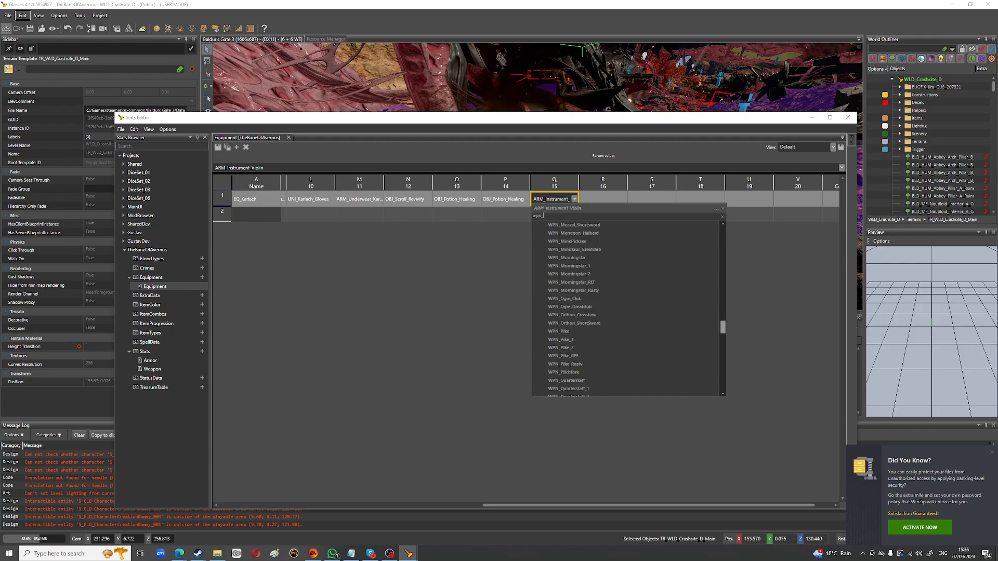
type("_h")
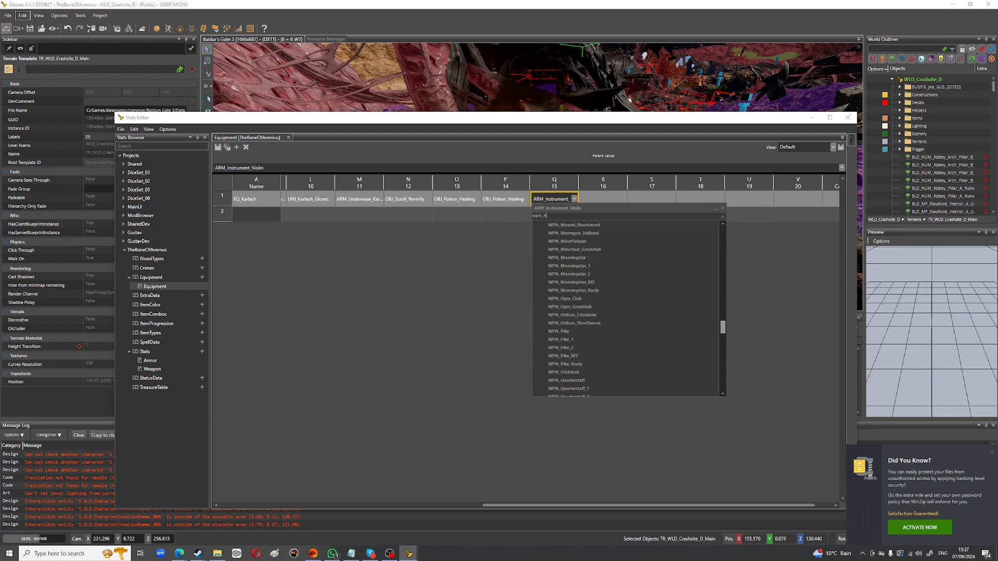
type("u")
key("BackSpace")
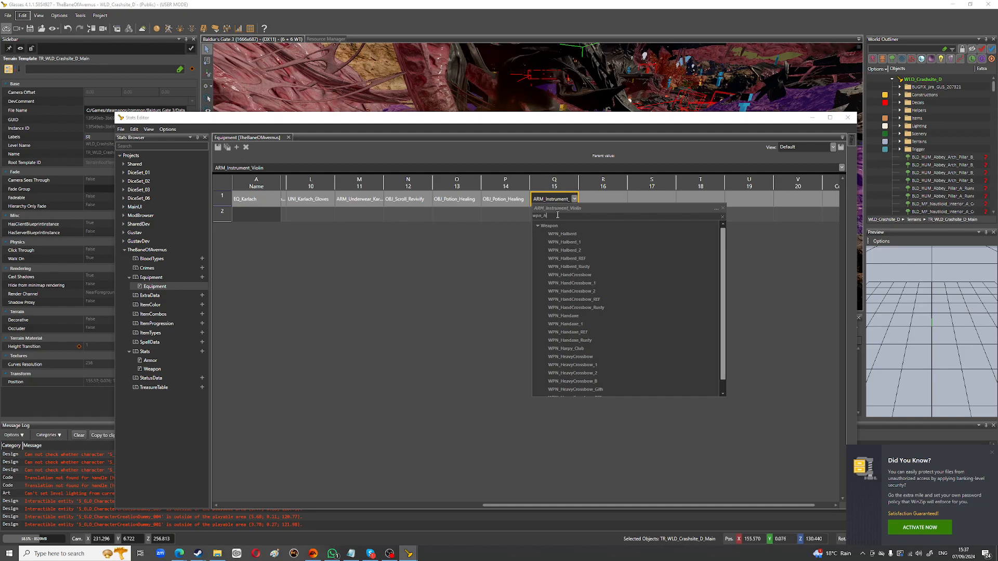
scroll(620, 303, "down", 1)
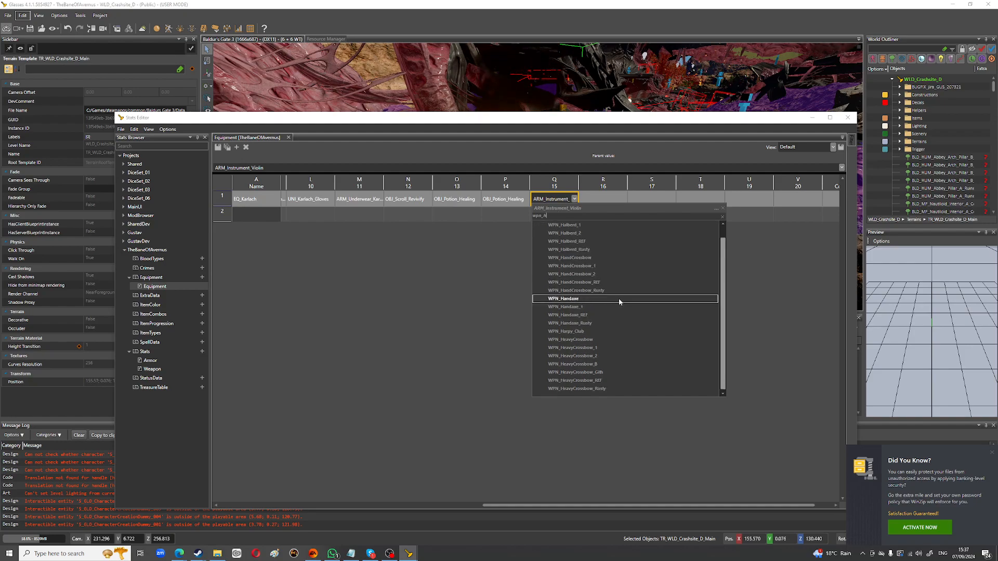
scroll(622, 306, "up", 1)
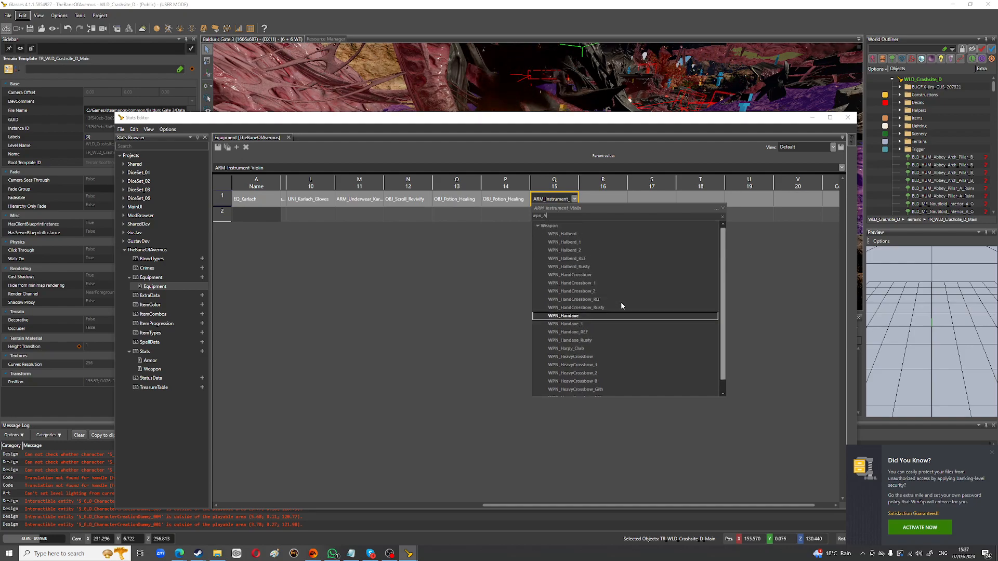
left_click(538, 227)
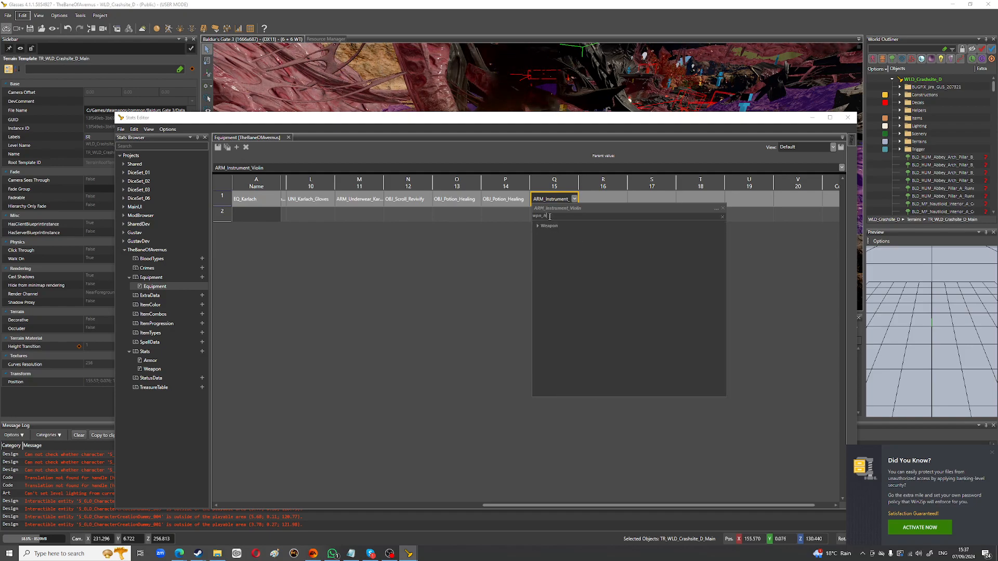
left_click_drag(549, 217, 532, 216)
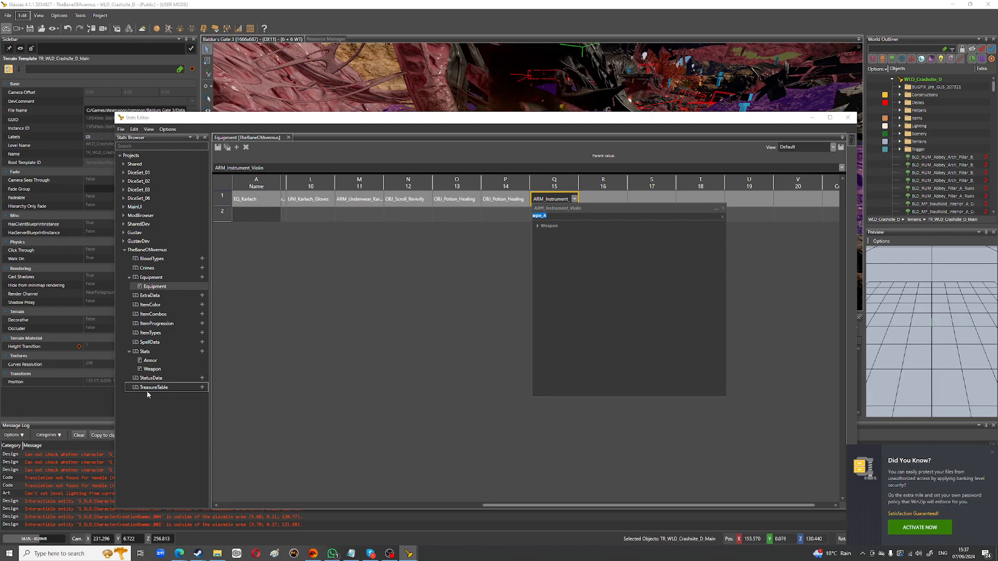
Step: Add a TreasureTable file to the TheBaneOfAvernus project and open it
left_click(171, 389)
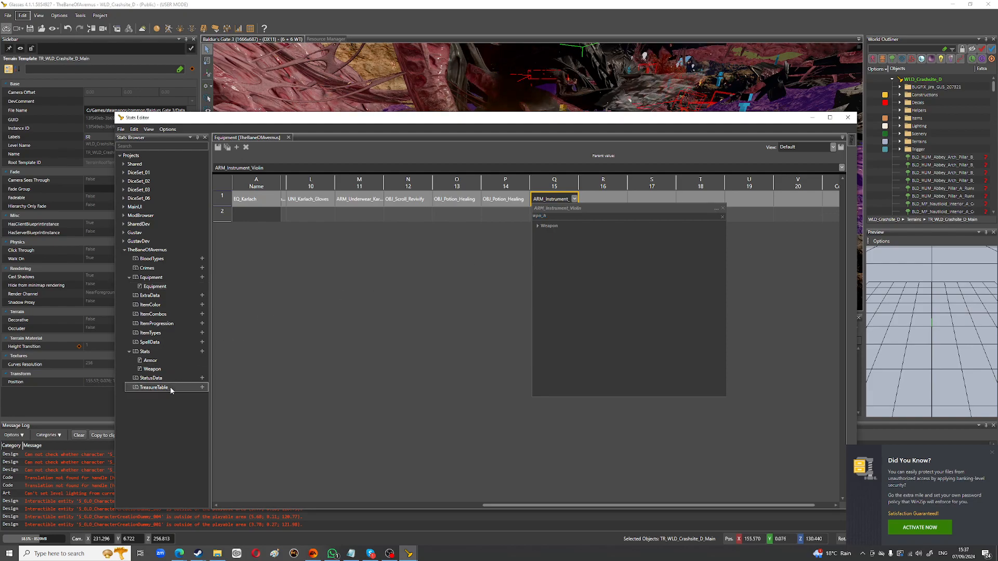
left_click(203, 388)
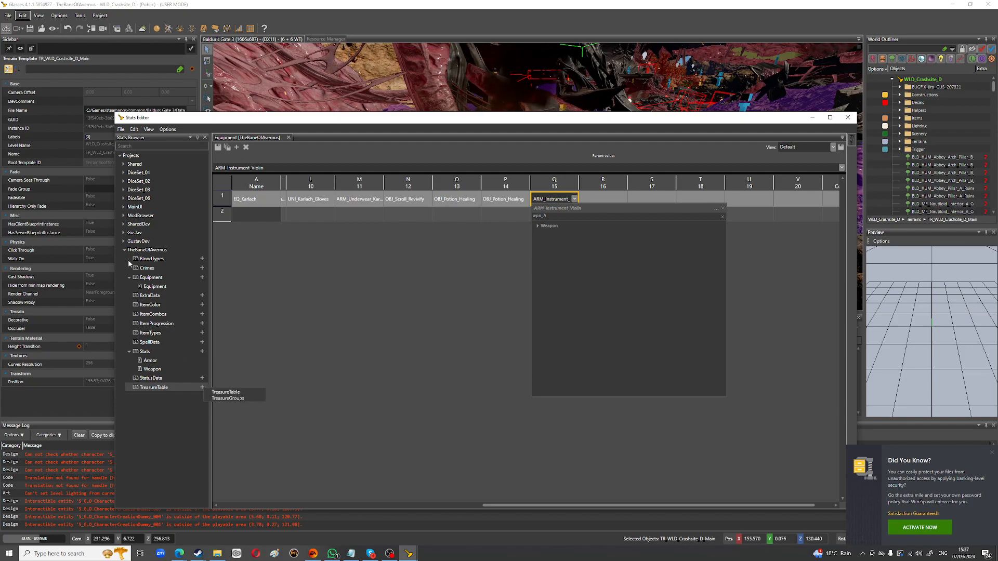
left_click(215, 393)
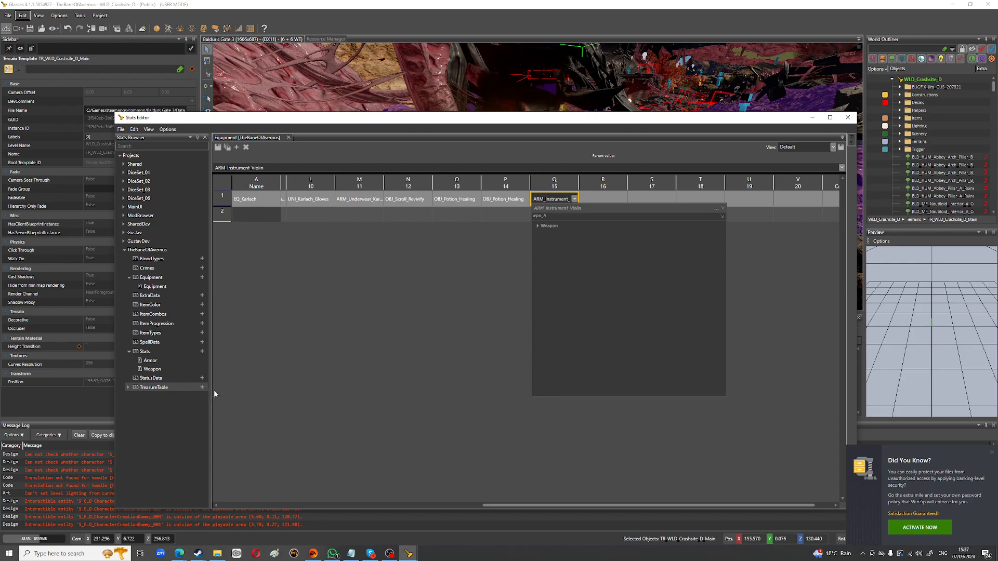
left_click(130, 388)
double_click(151, 397)
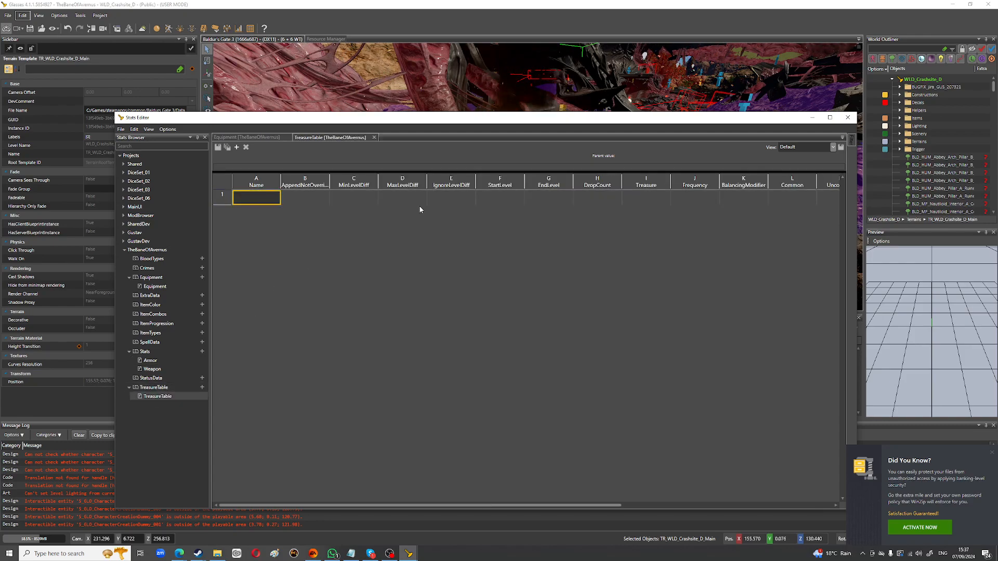
Step: Examine the level-difference fields and the append-not-override options in the empty first row of TheBaneOfAvernus's treasure table
left_click(356, 198)
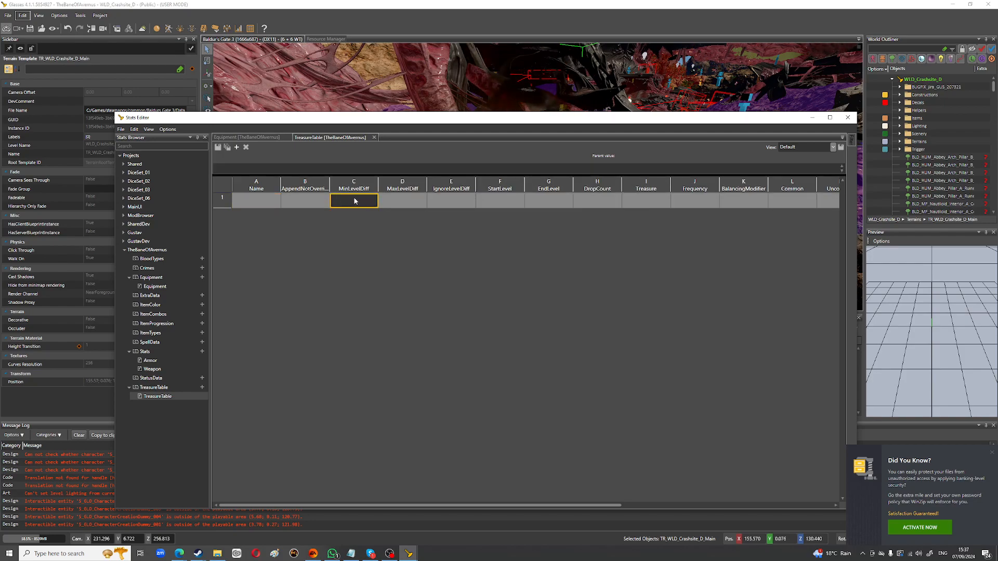
left_click(305, 203)
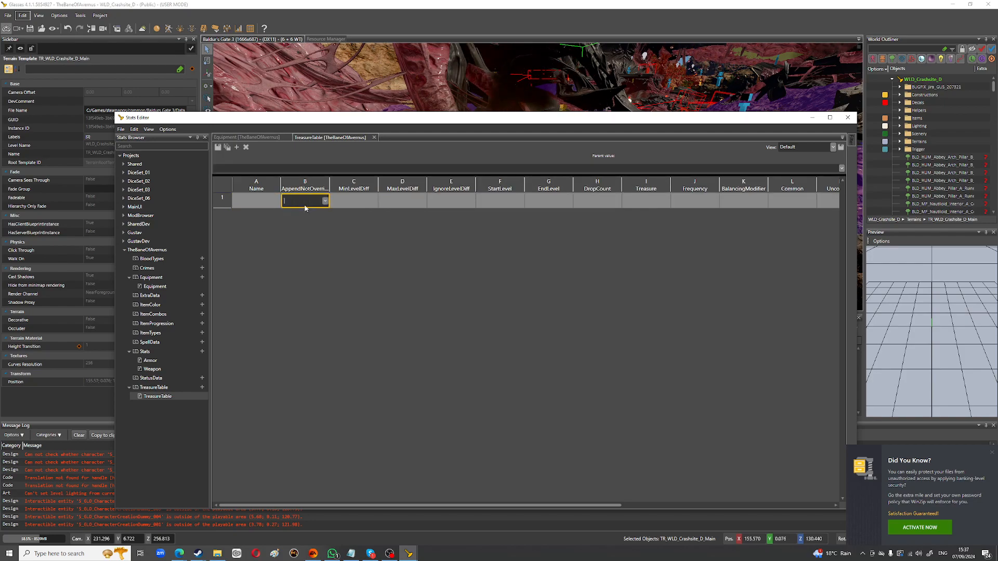
left_click(326, 202)
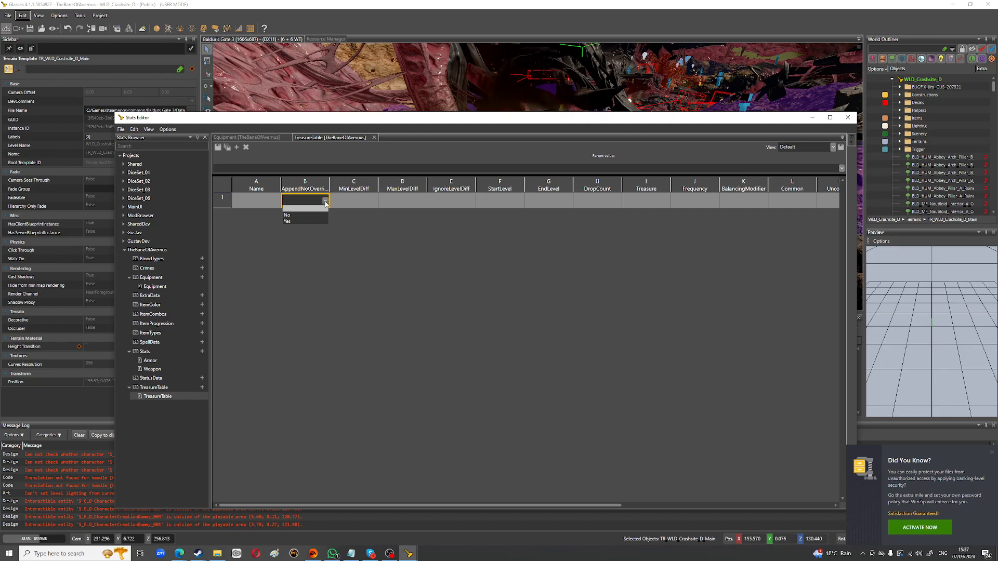
left_click(325, 201)
left_click(459, 203)
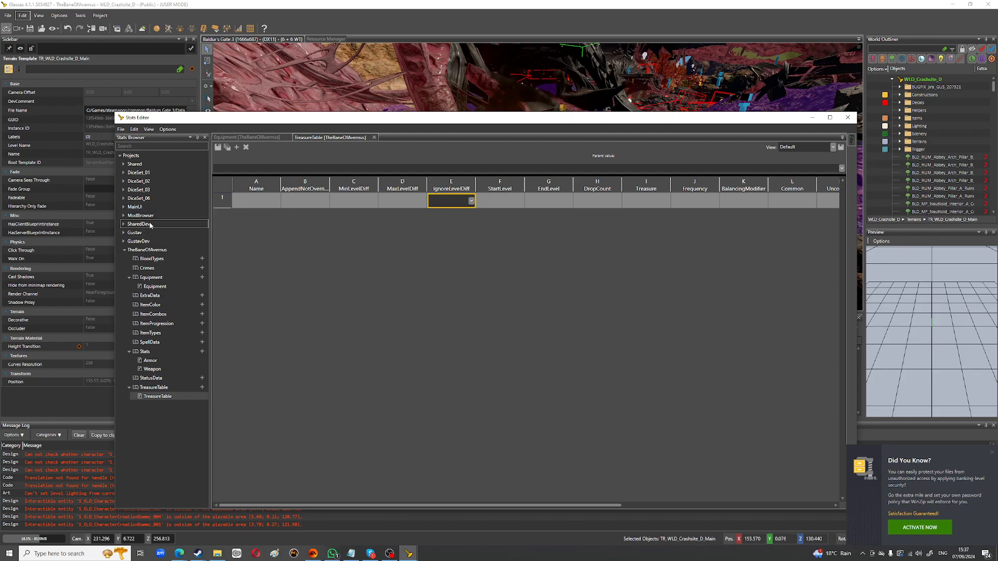
Step: Open GustavDev's TreasureTable and examine its rows down to the Treasure entries of SCL_Supplies_Crates
left_click(123, 241)
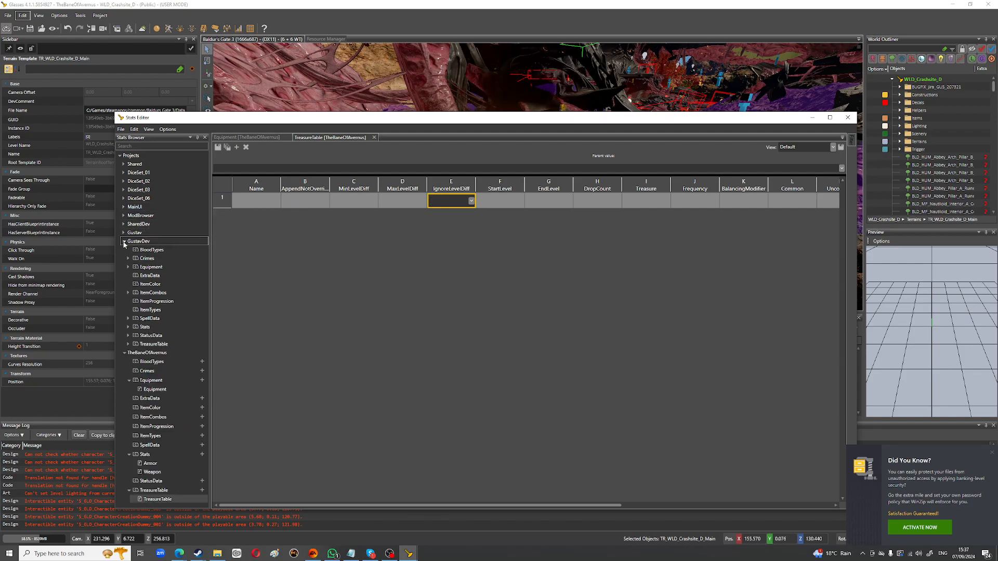
left_click(128, 345)
double_click(157, 353)
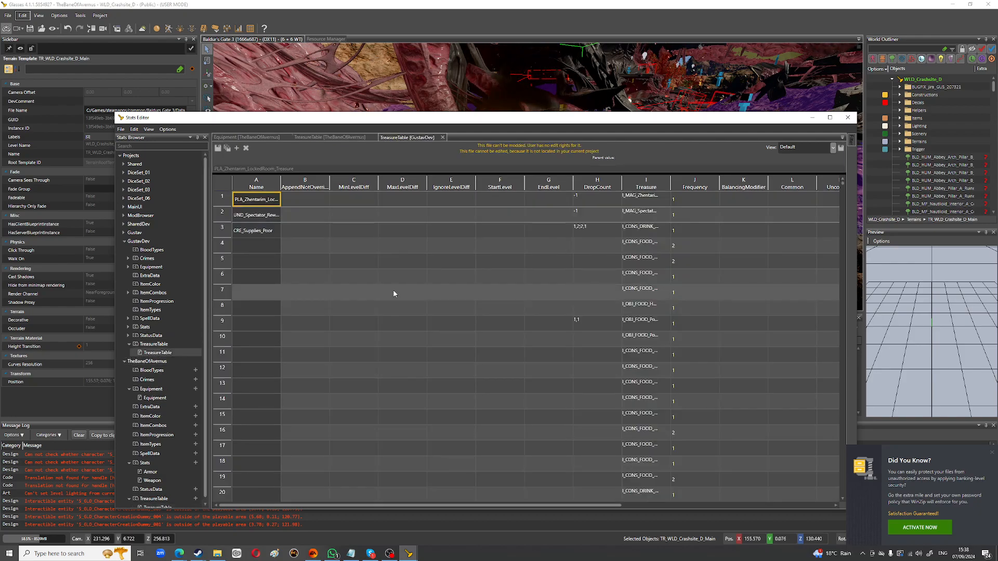
scroll(393, 291, "down", 4)
scroll(393, 294, "down", 17)
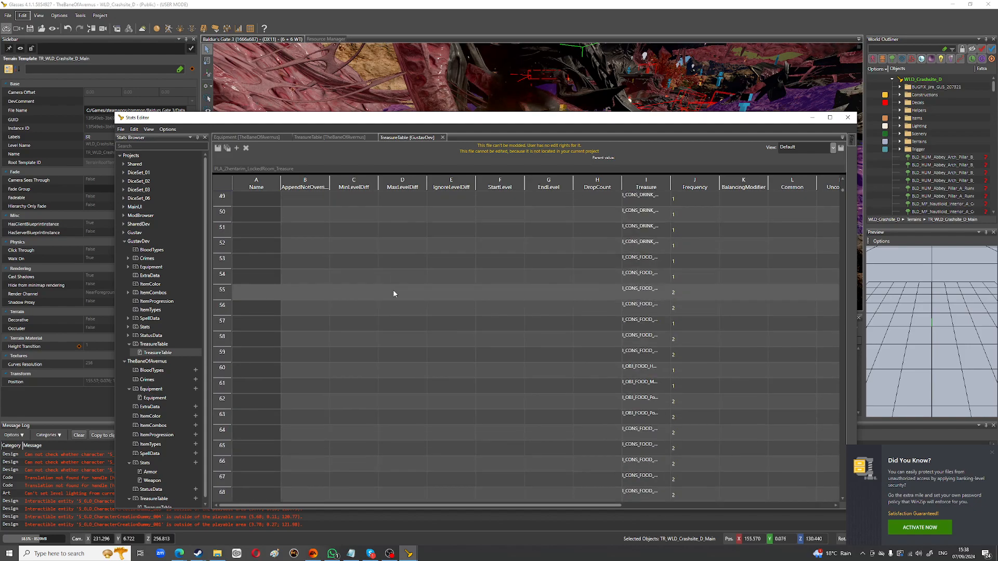
scroll(393, 294, "down", 10)
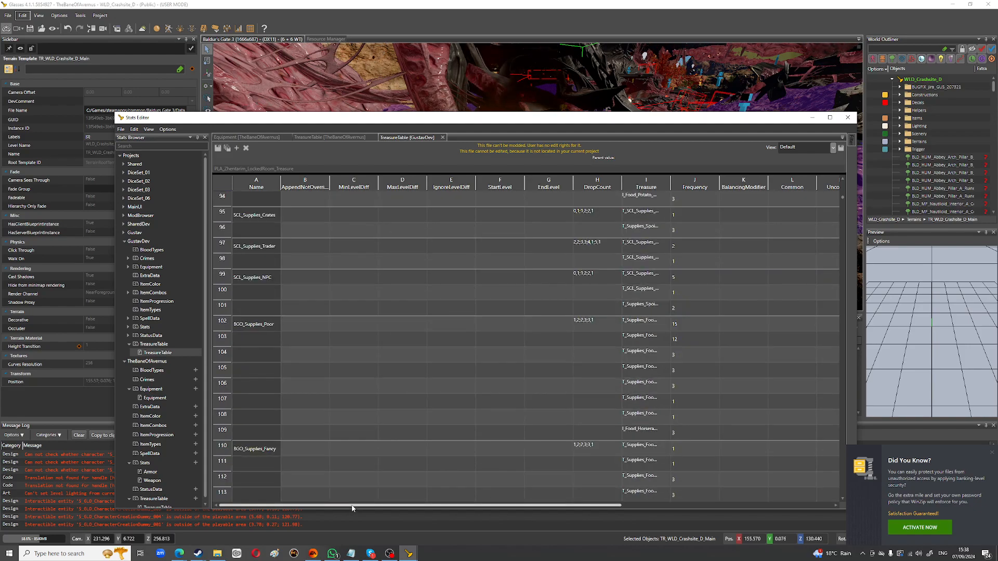
left_click_drag(376, 506, 195, 459)
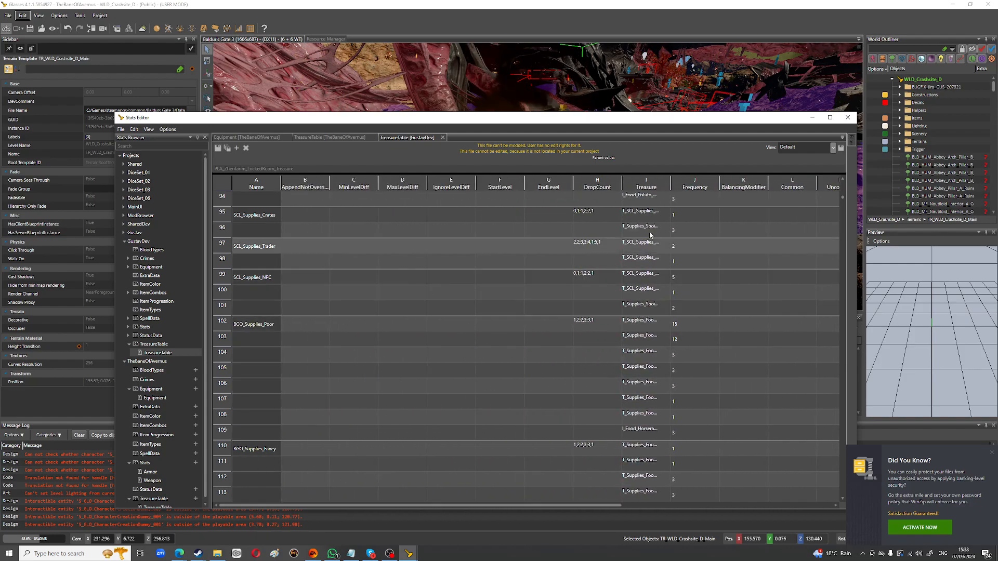
left_click(650, 213)
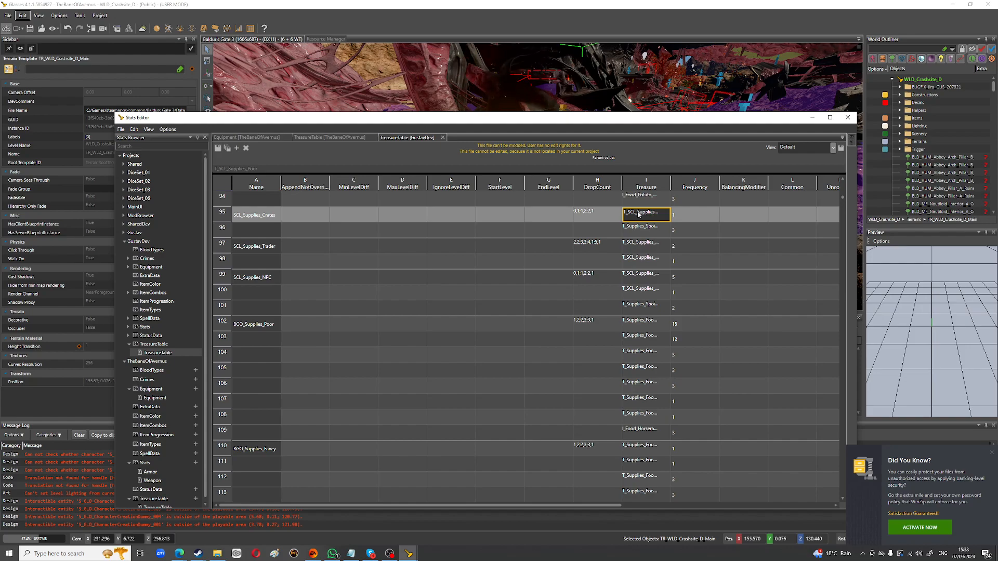
left_click(650, 232)
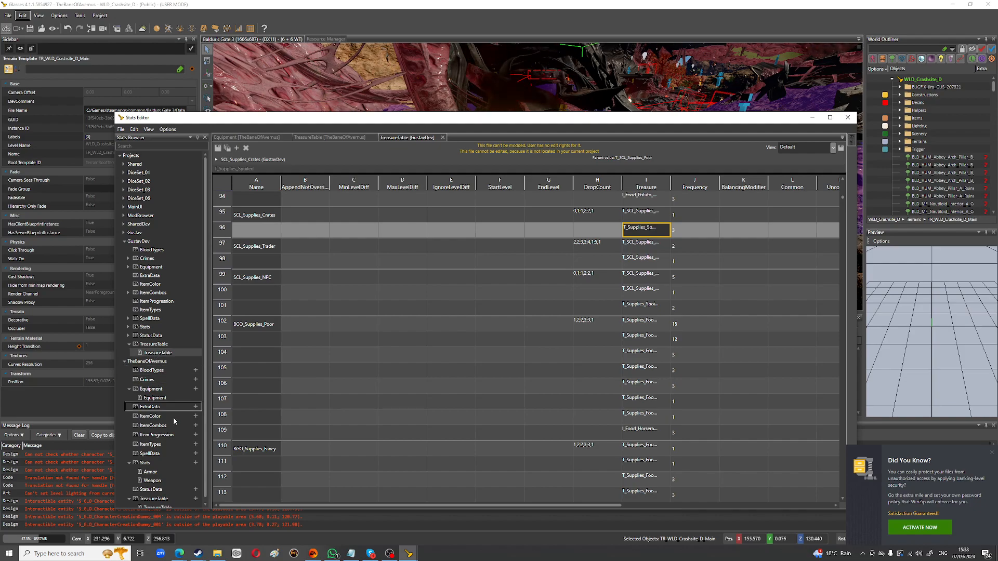
Step: Examine the drop counts and treasure entries in GustavDev's treasure table, from the generic magic armour rows down to the _SCL section
scroll(173, 417, "down", 1)
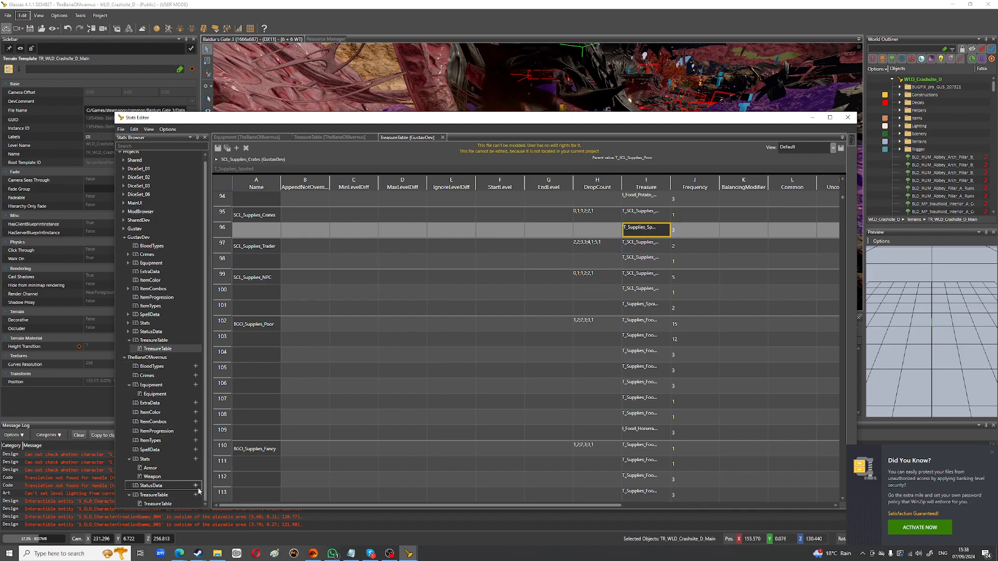
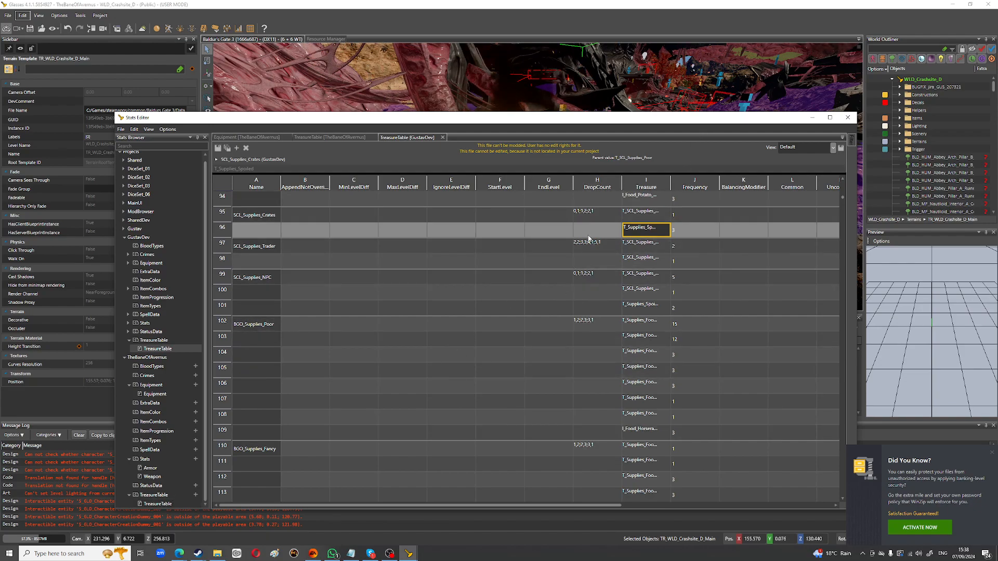
scroll(603, 248, "down", 18)
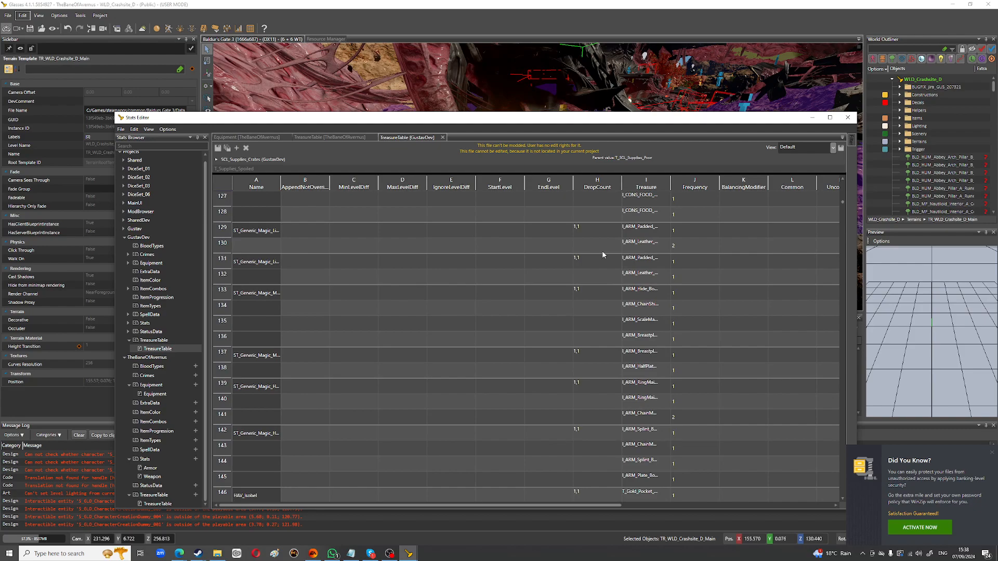
scroll(602, 257, "down", 9)
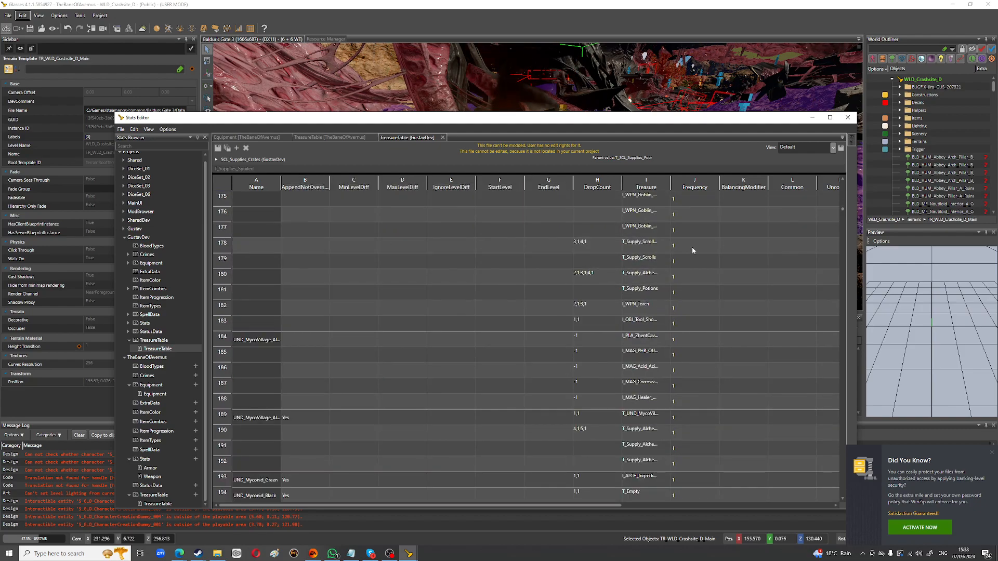
scroll(691, 207, "down", 8)
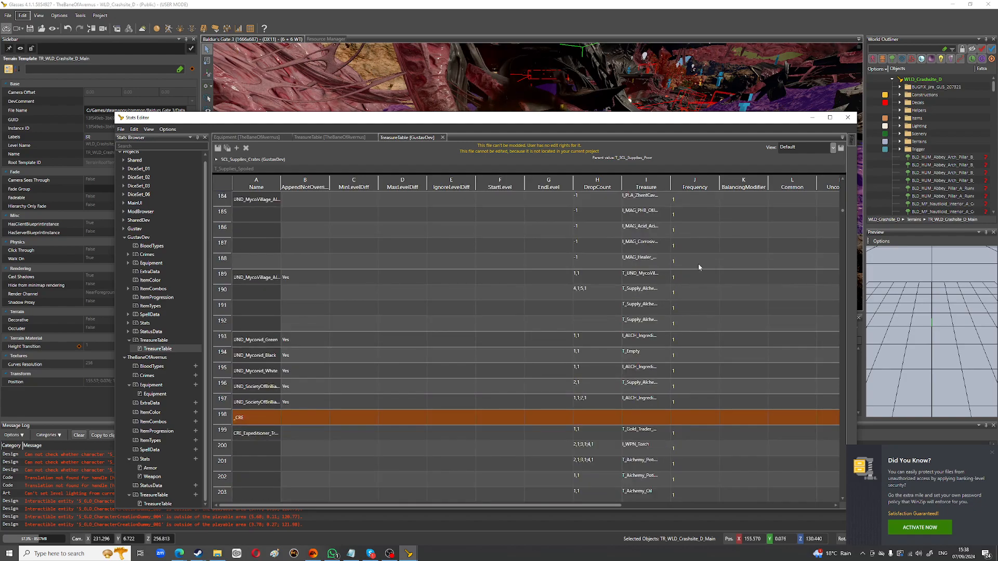
scroll(694, 325, "down", 20)
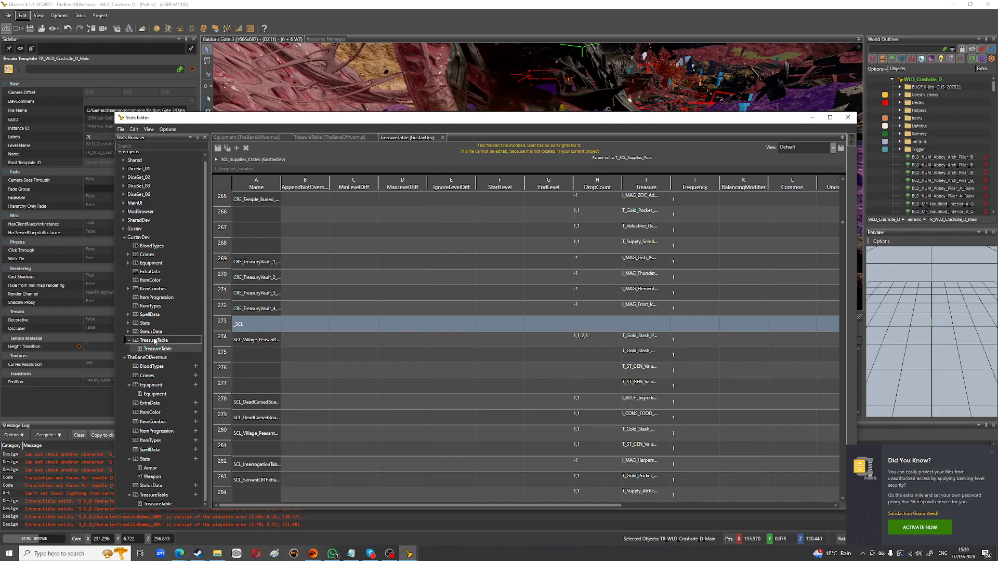
Step: Add a TreasureGroups file to the TheBaneOfAvernus project and open it
double_click(193, 343)
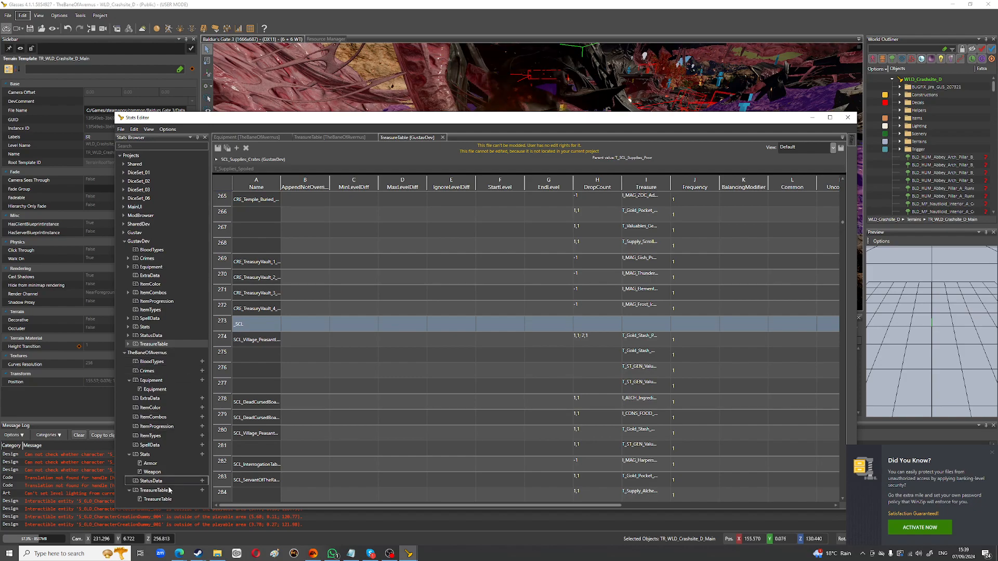
left_click(203, 491)
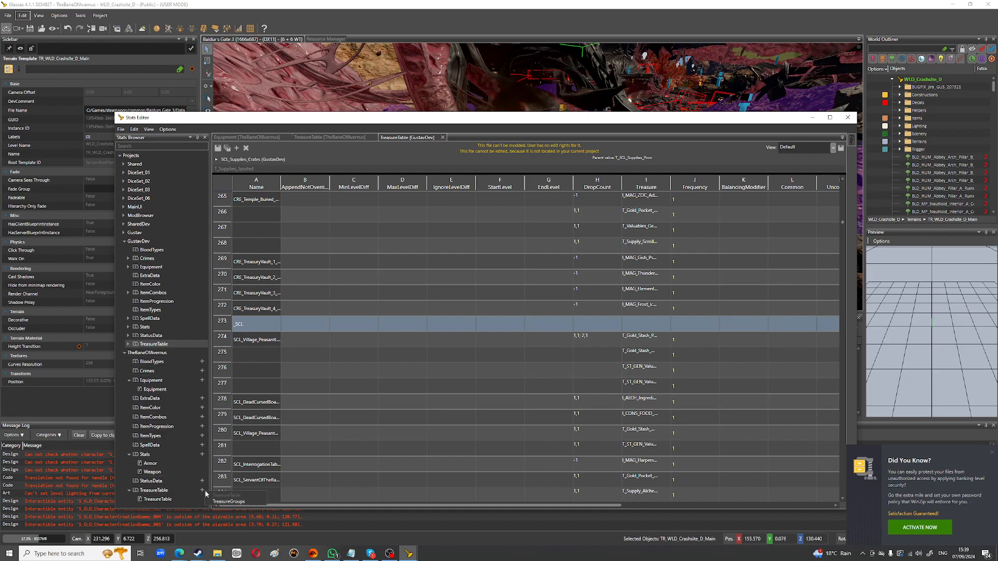
left_click(228, 501)
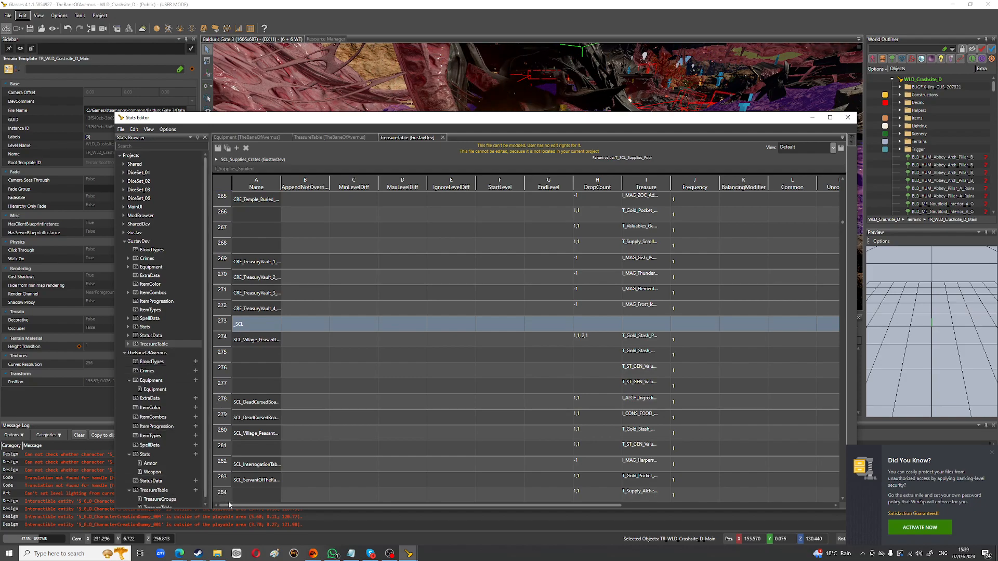
left_click(173, 496)
double_click(173, 497)
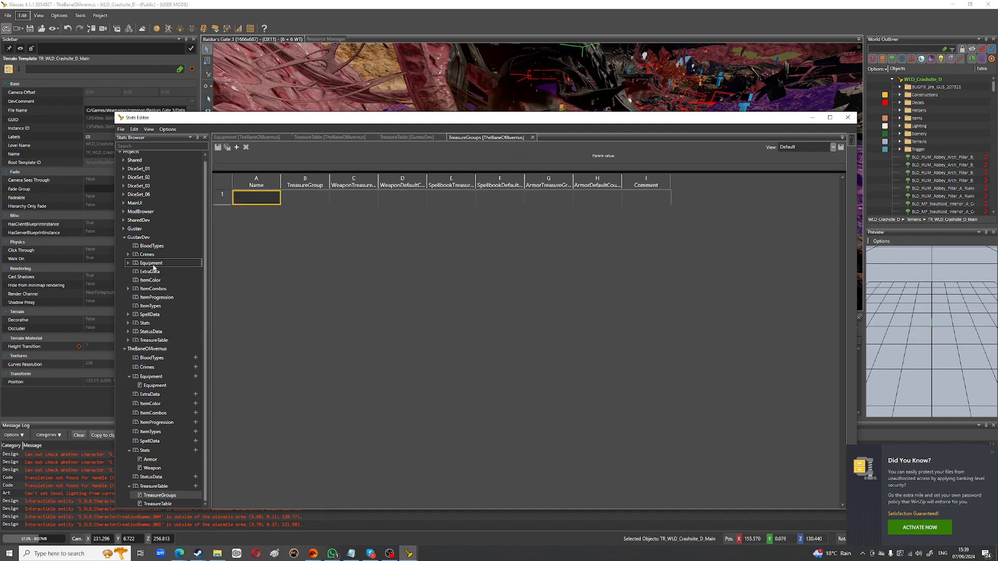
Step: Look through the SharedDev, Gustav and GustavDev stats for treasure files, and open Gustav's TreasureTable
left_click(129, 340)
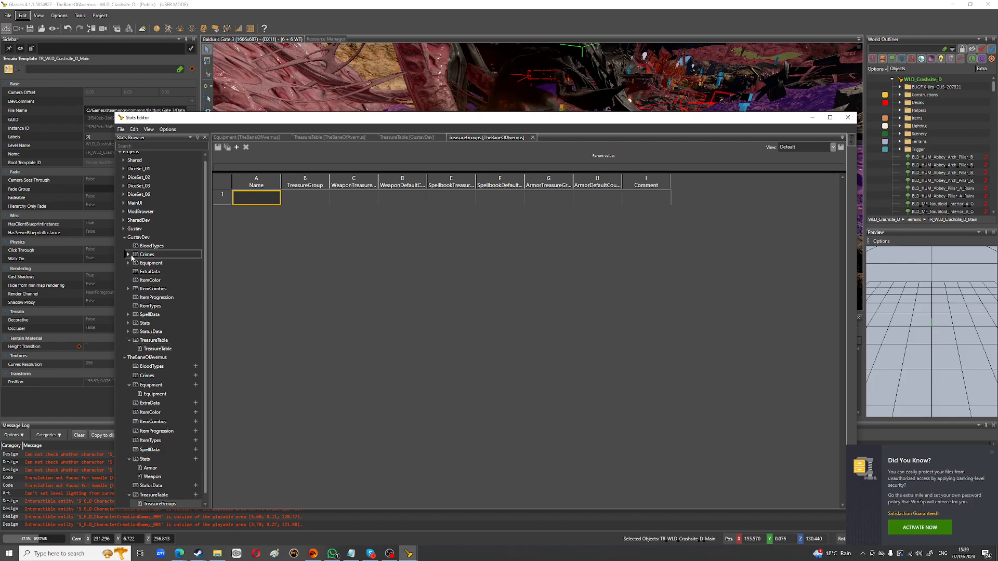
left_click(124, 229)
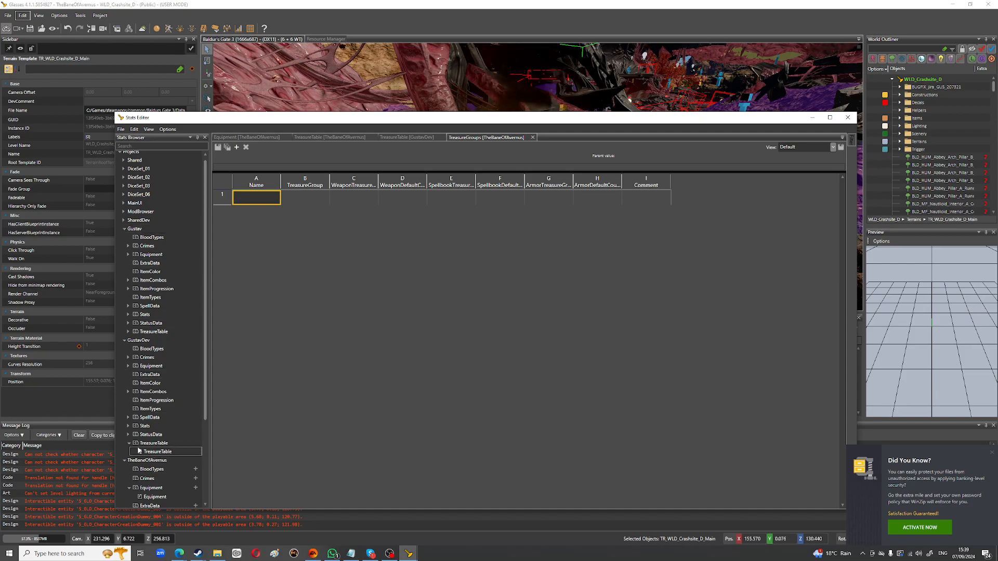
left_click(125, 221)
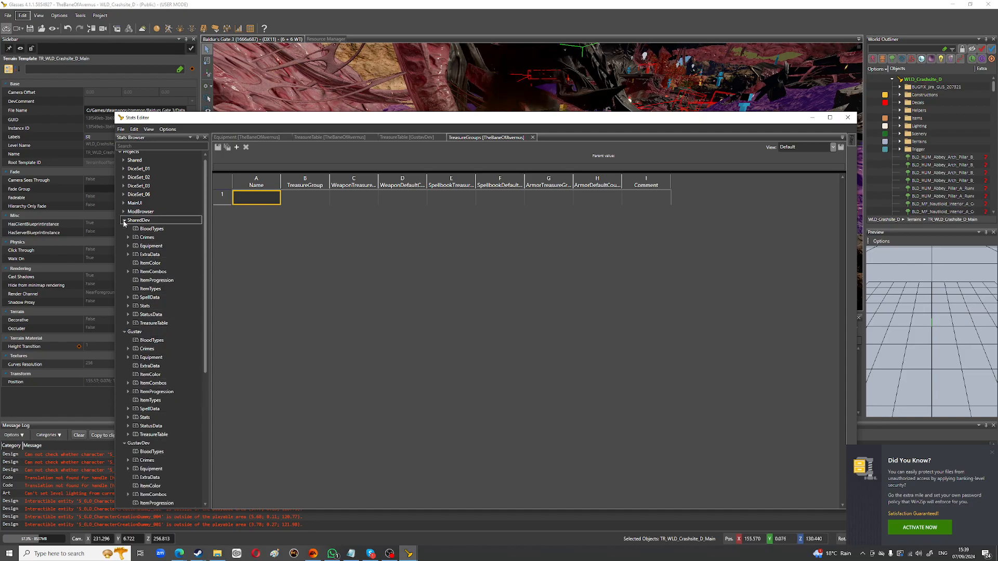
scroll(174, 410, "down", 2)
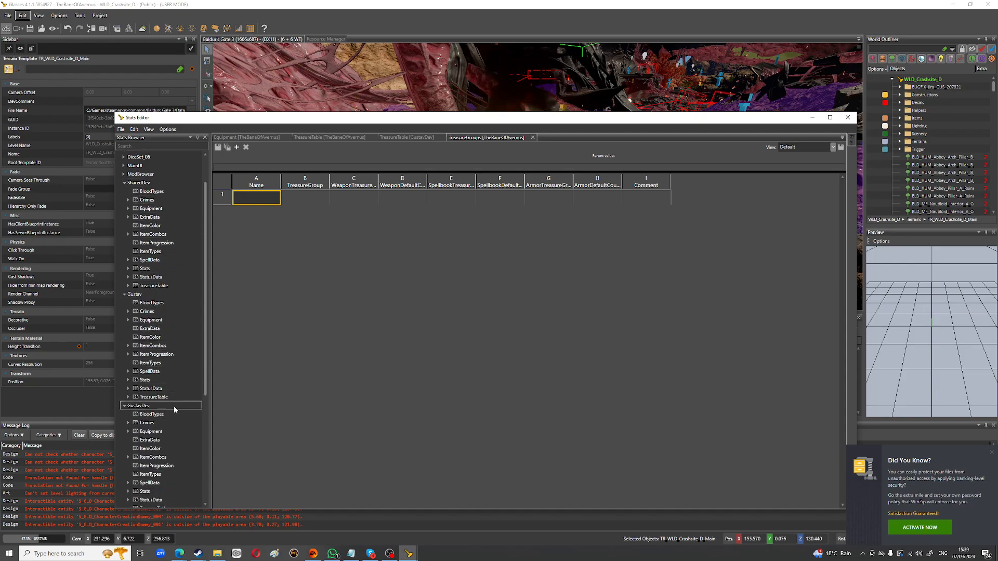
left_click(128, 397)
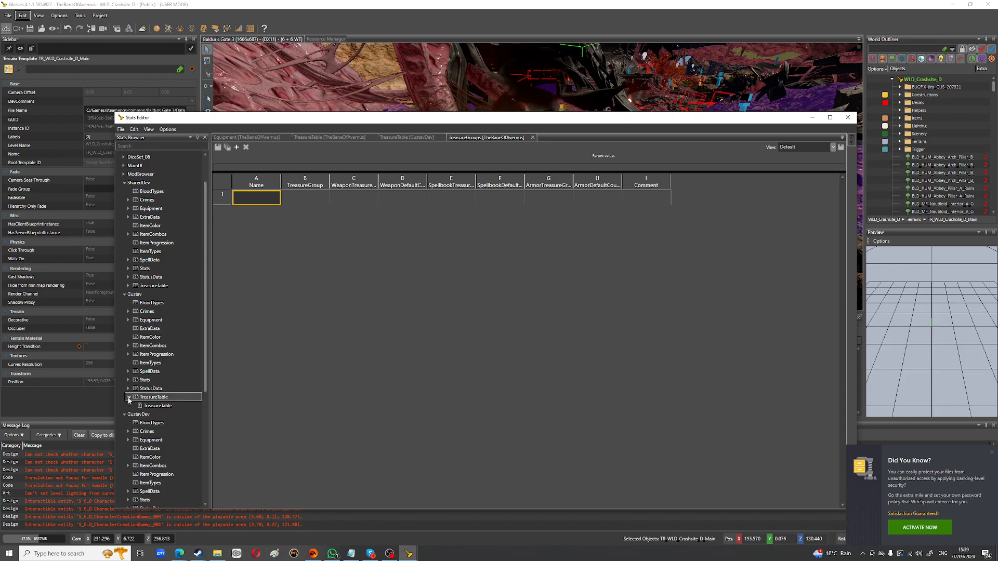
scroll(164, 393, "up", 2)
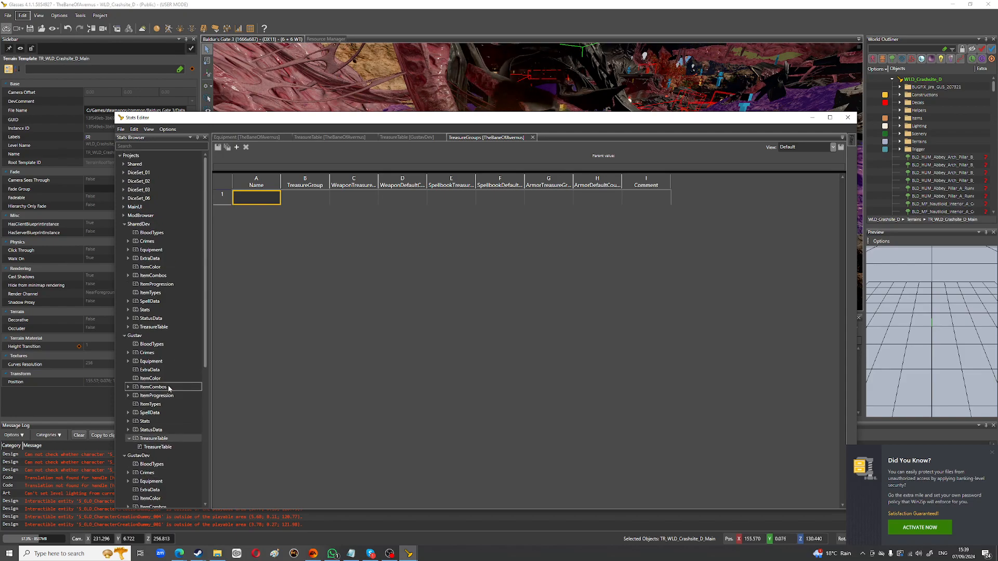
double_click(159, 450)
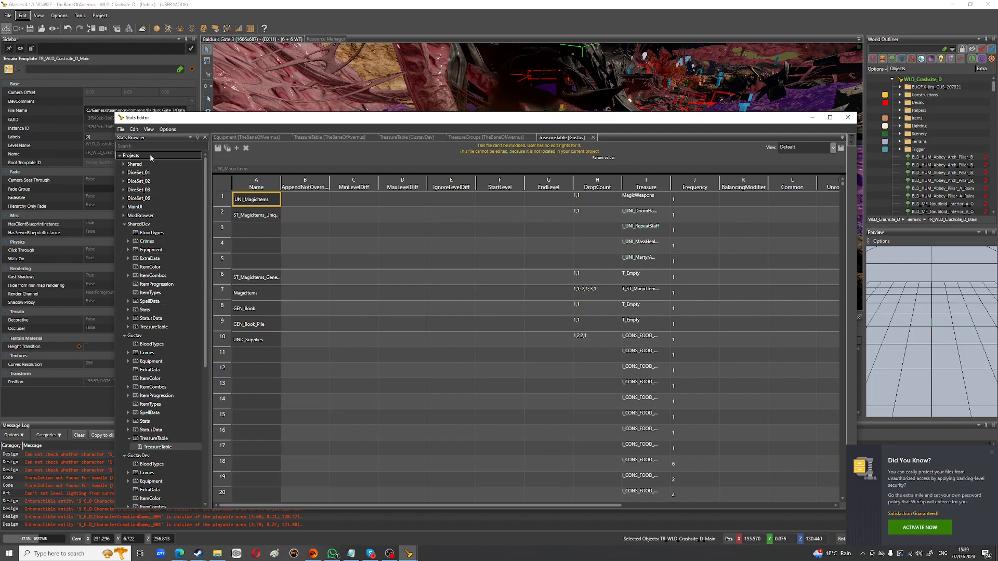
scroll(179, 266, "down", 9)
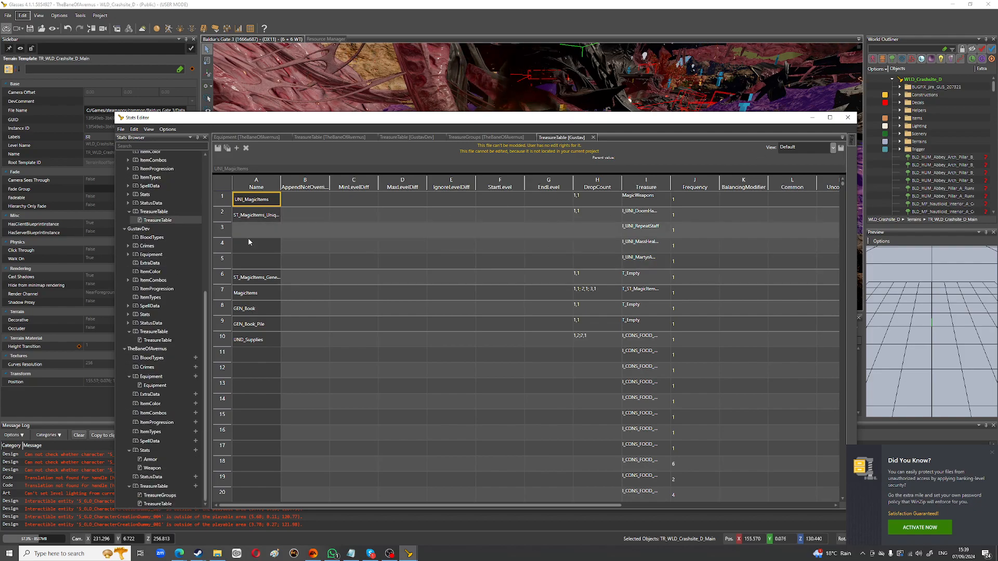
Step: Close the Stats Editor and open the project settings with the cursor in the publishing Description
left_click(846, 118)
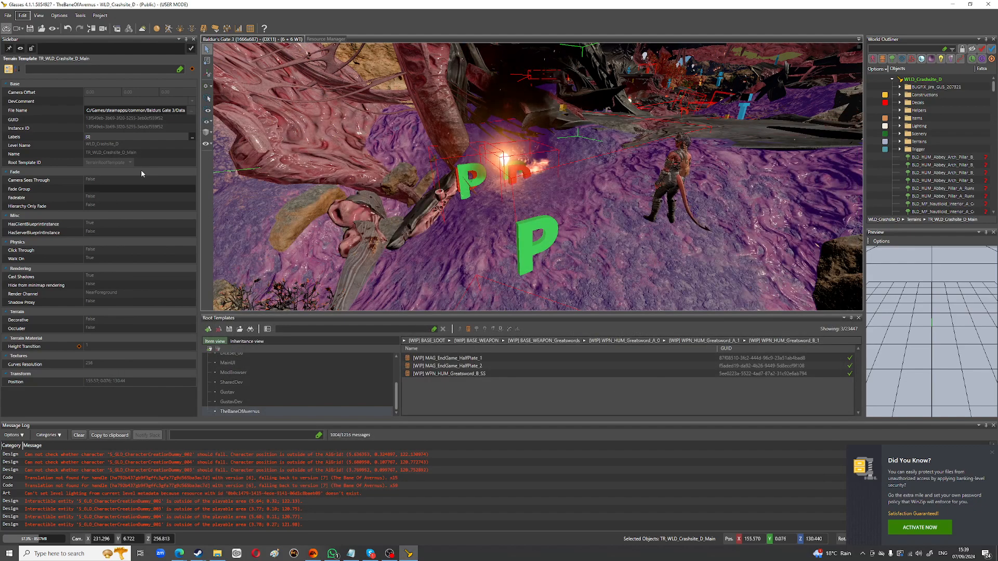
left_click(99, 16)
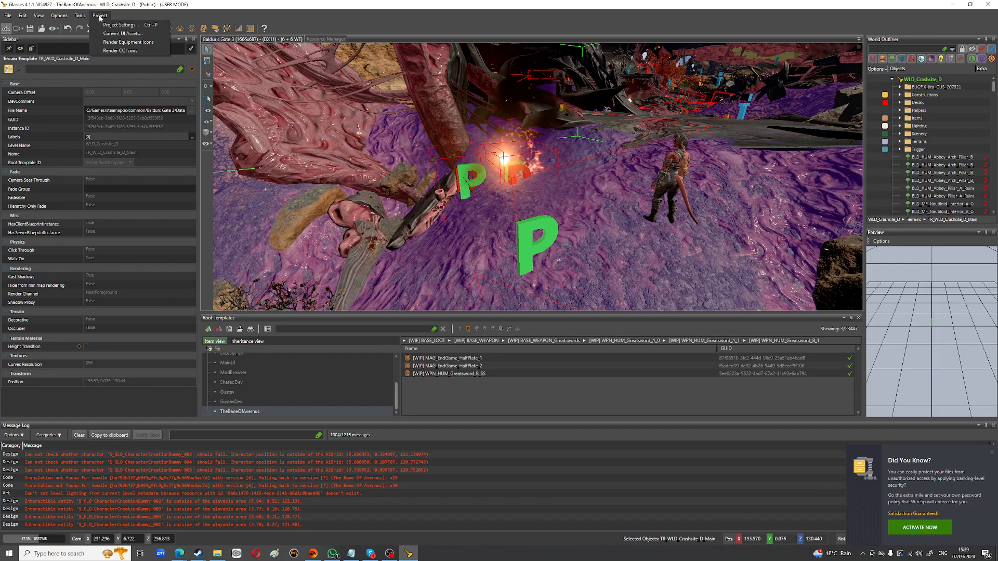
left_click(121, 24)
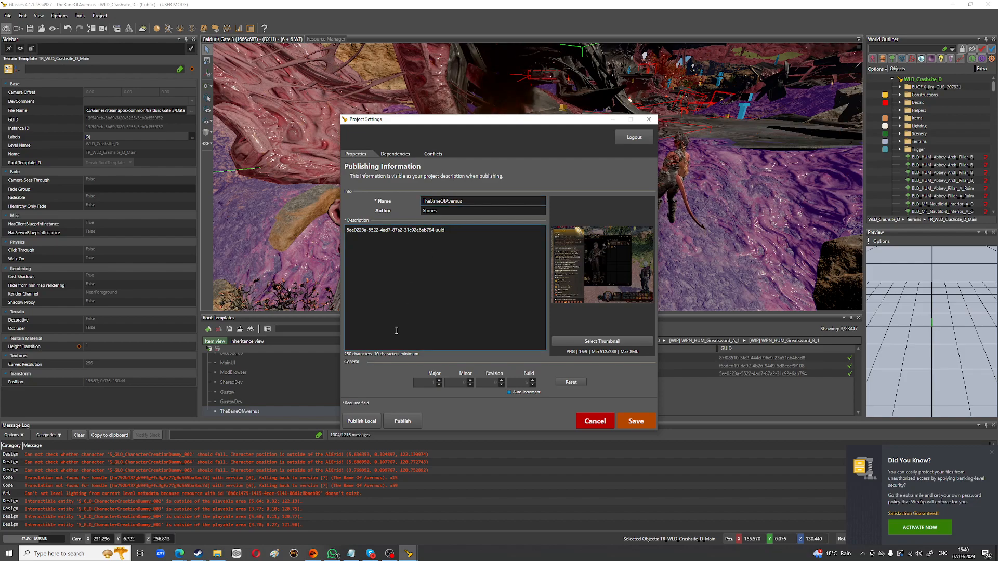
left_click(476, 245)
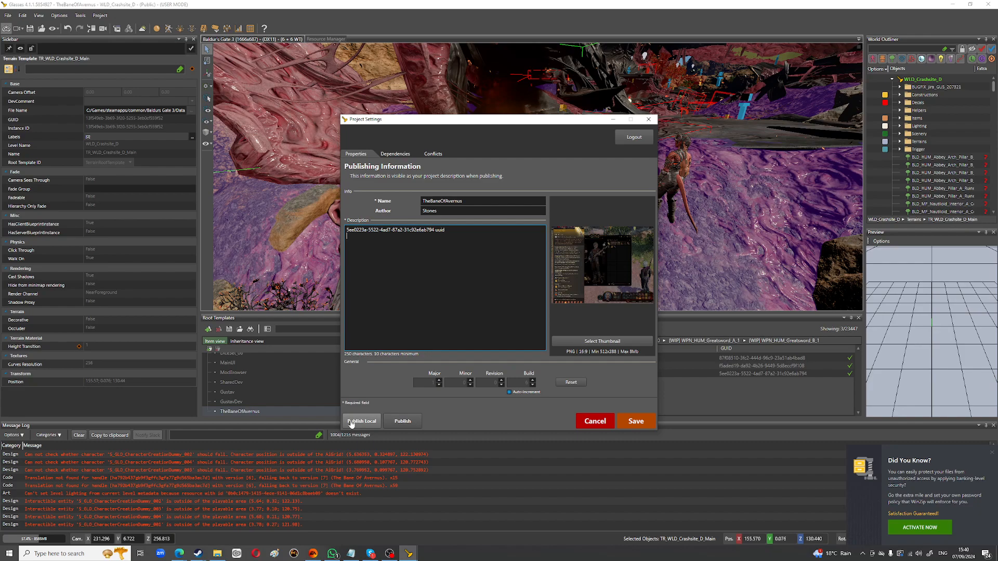
left_click(450, 254)
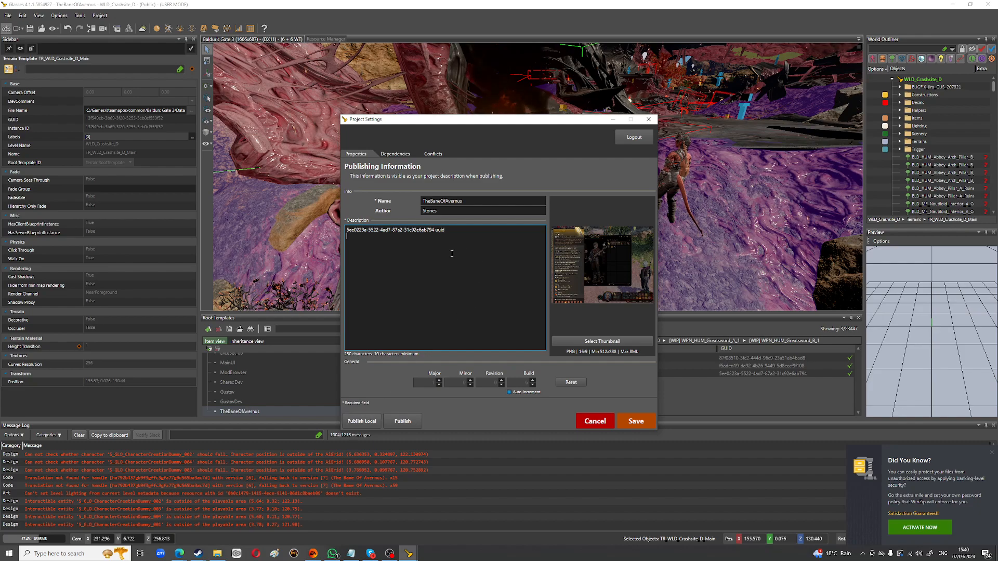